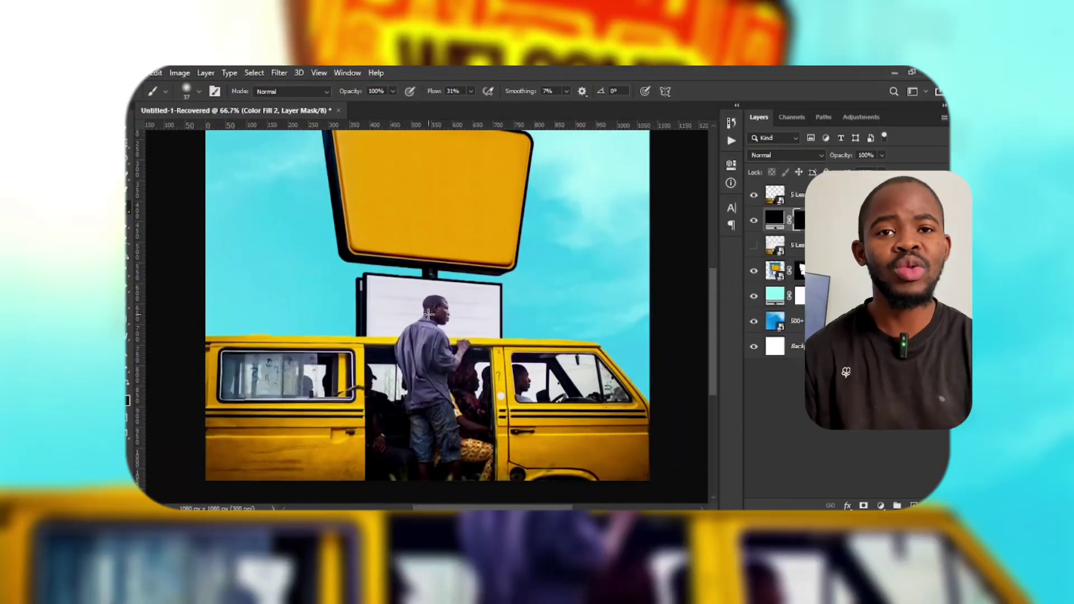
# Scroll the Monday design pin's related flyers, like 'Hustle Continues' and 'The Journey Continues'
pyautogui.scroll(3, 428, 314)
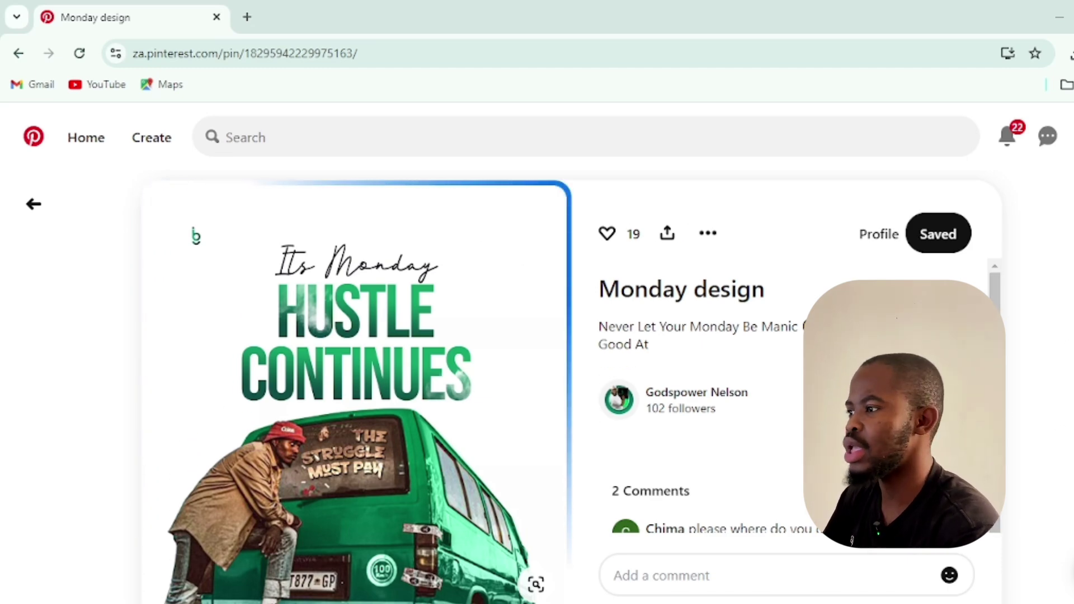
pyautogui.scroll(-1, 1069, 350)
pyautogui.scroll(-1, 571, 390)
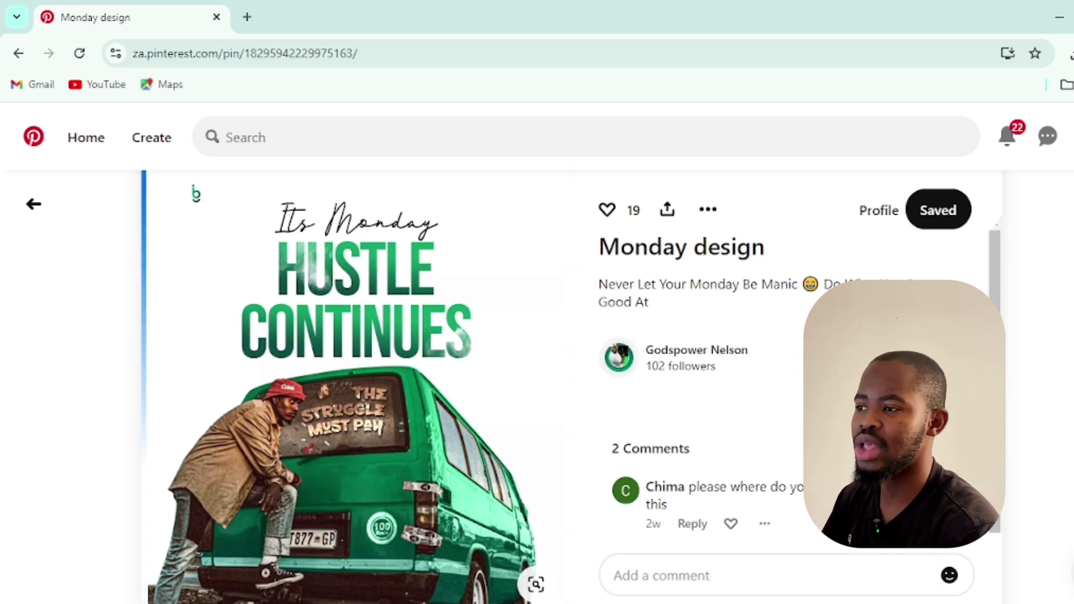
pyautogui.scroll(-1, 358, 386)
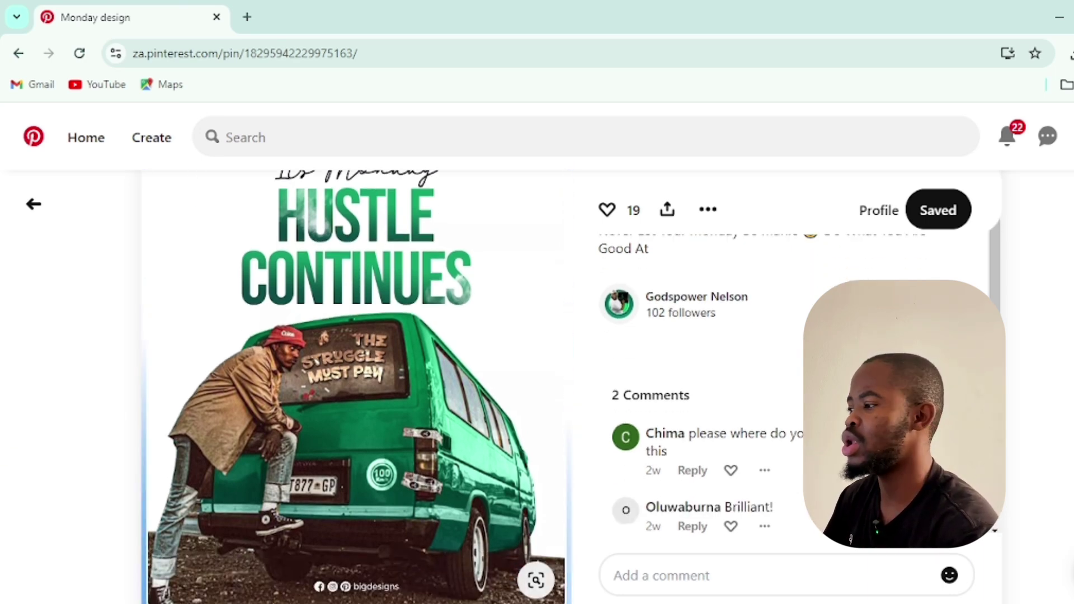
pyautogui.scroll(-2, 582, 387)
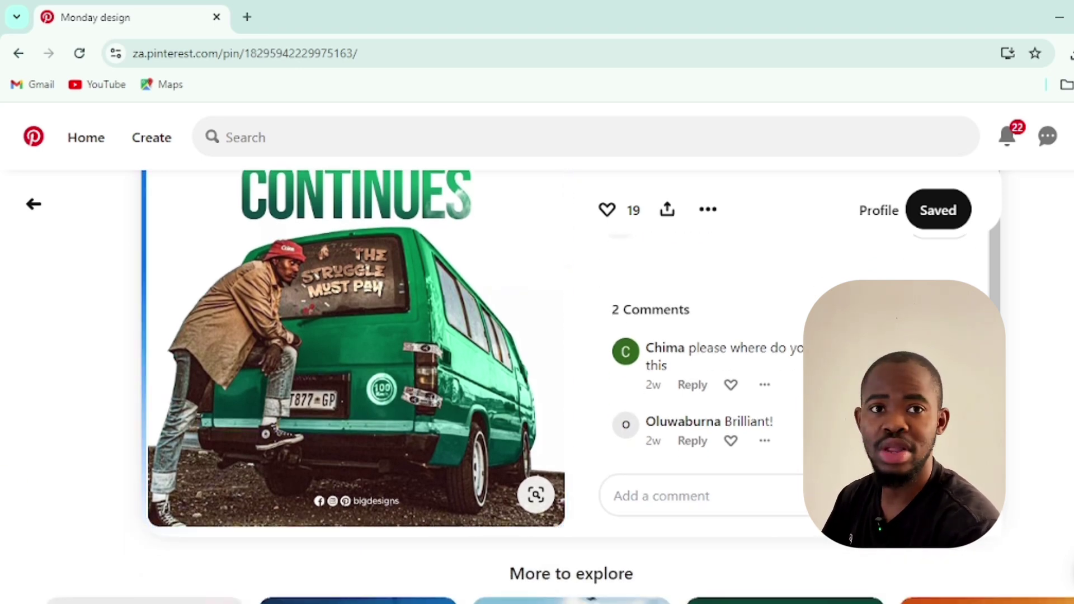
pyautogui.scroll(-3, 358, 386)
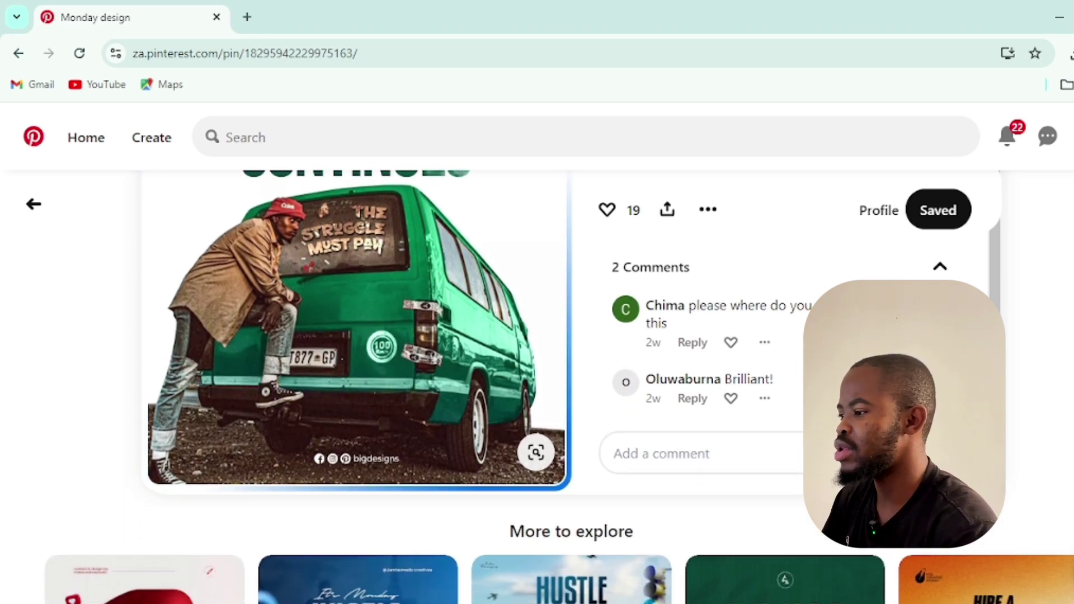
pyautogui.scroll(-5, 537, 386)
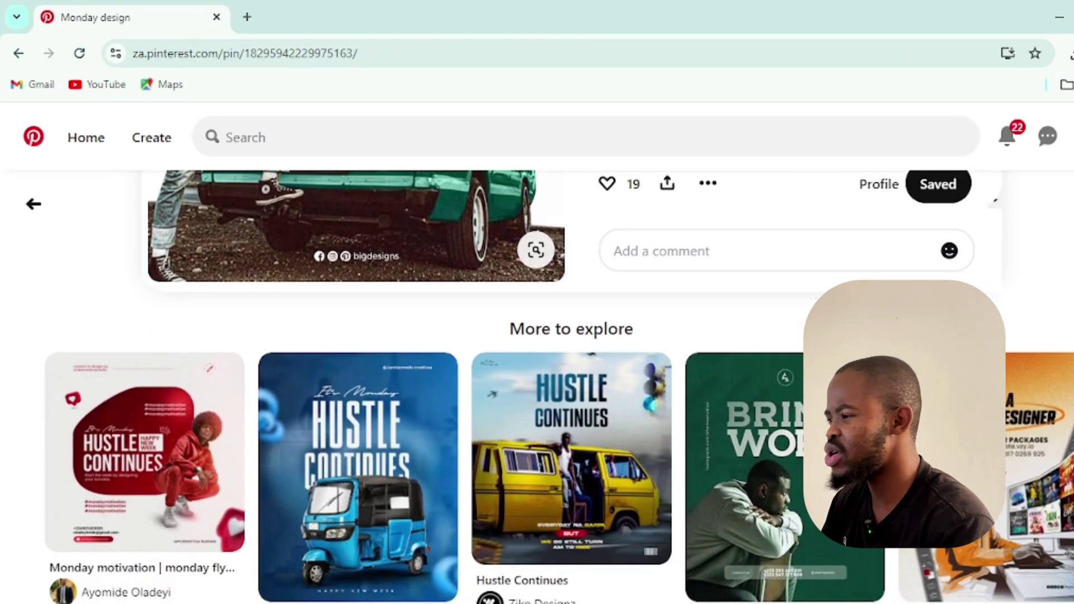
pyautogui.scroll(6, 537, 386)
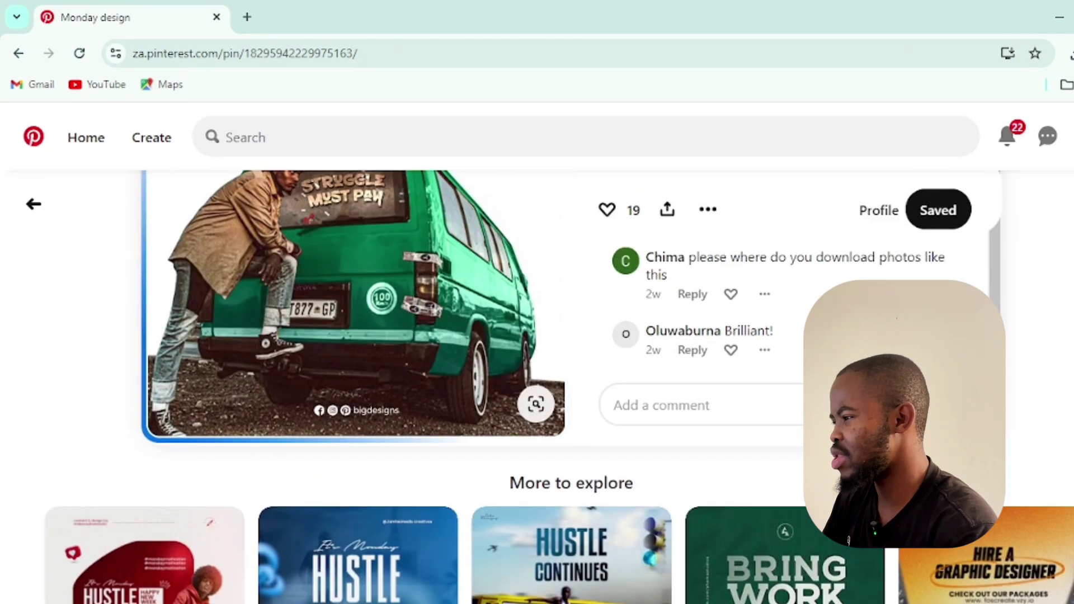
pyautogui.scroll(1, 537, 386)
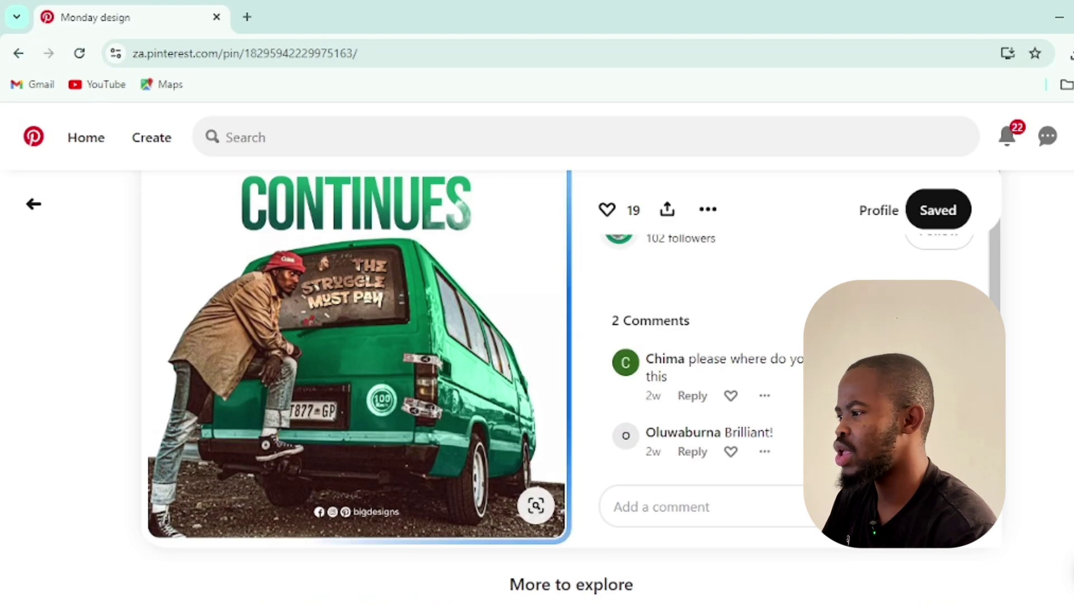
pyautogui.scroll(-5, 537, 386)
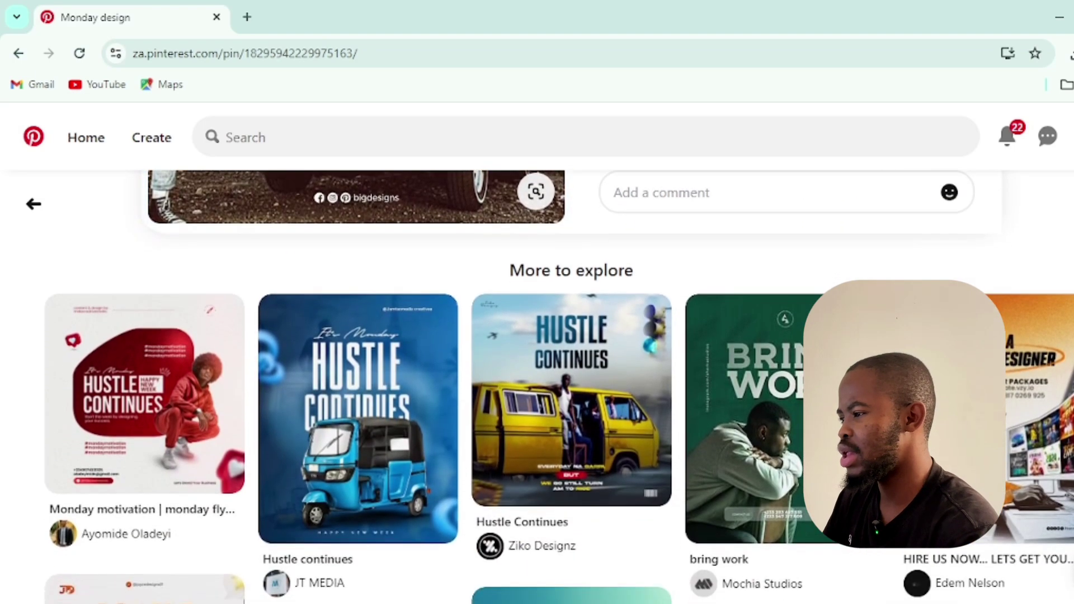
pyautogui.scroll(-2, 537, 386)
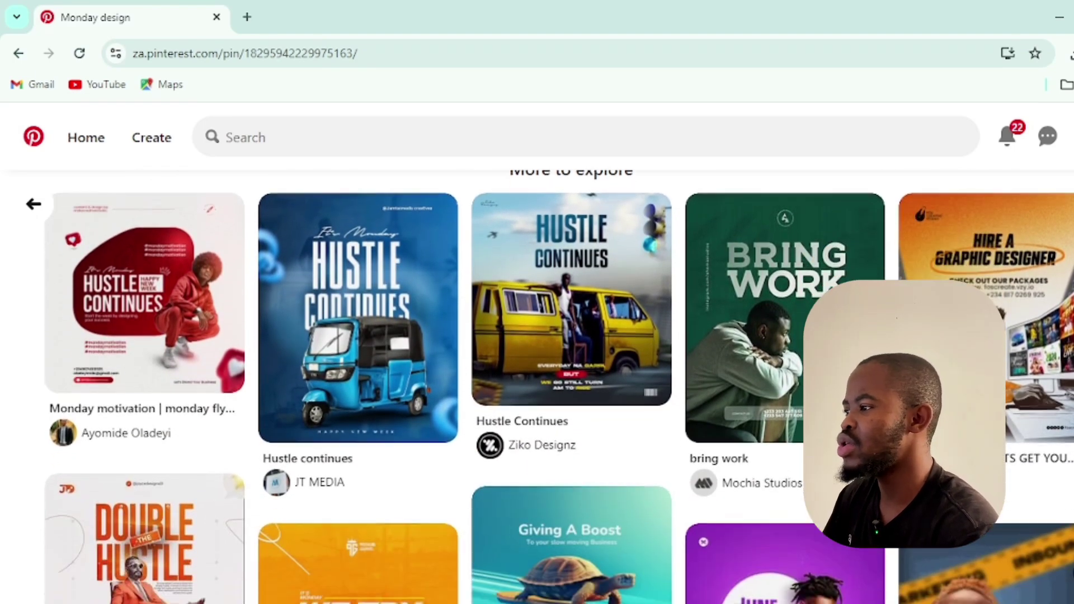
pyautogui.scroll(2, 537, 386)
pyautogui.scroll(-4, 538, 386)
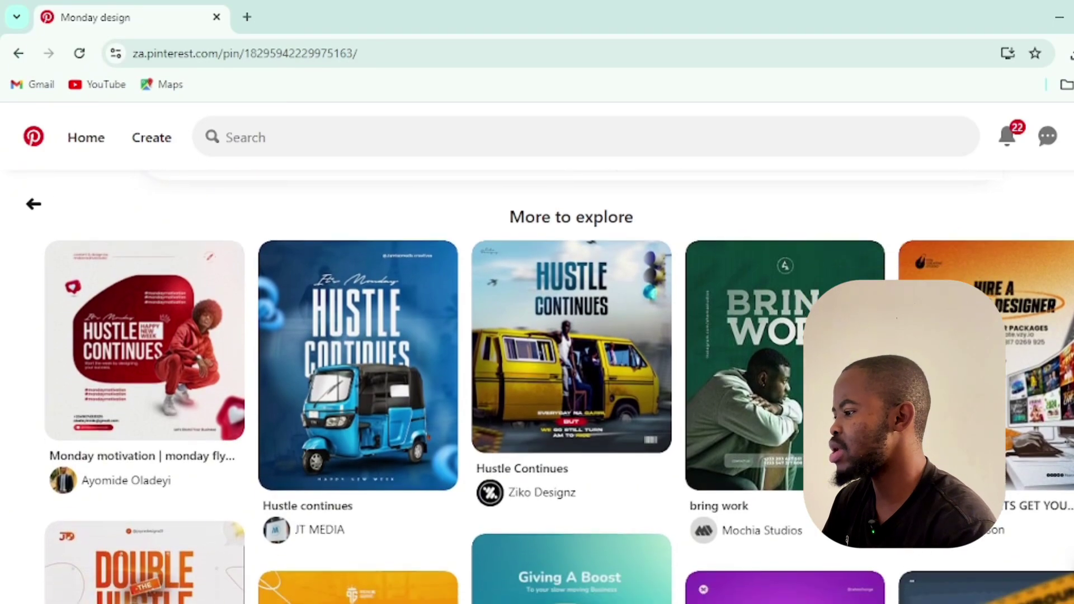
pyautogui.scroll(-2, 537, 386)
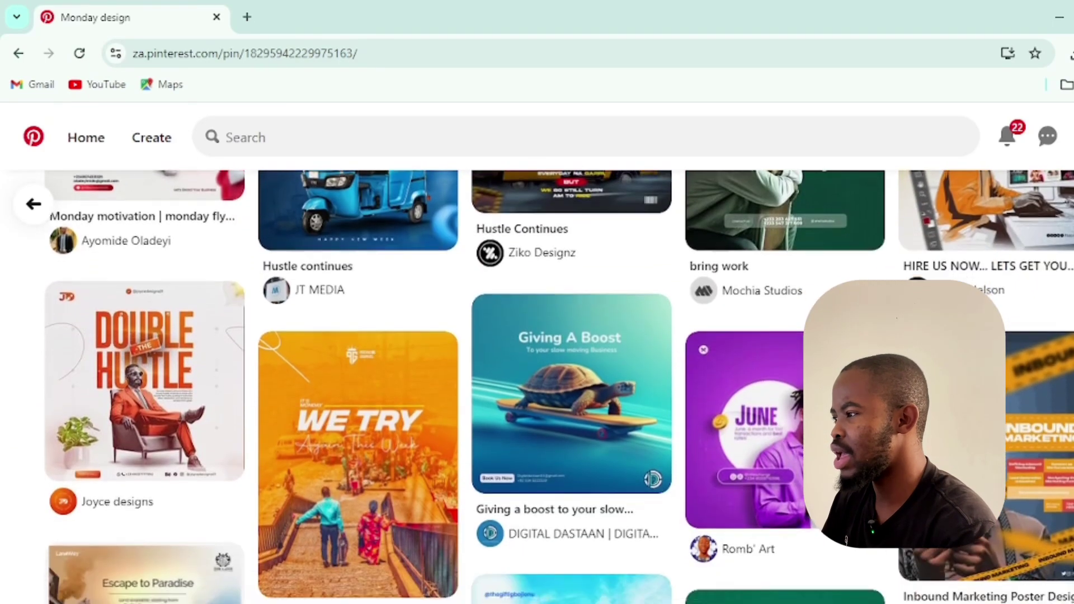
pyautogui.scroll(4, 537, 386)
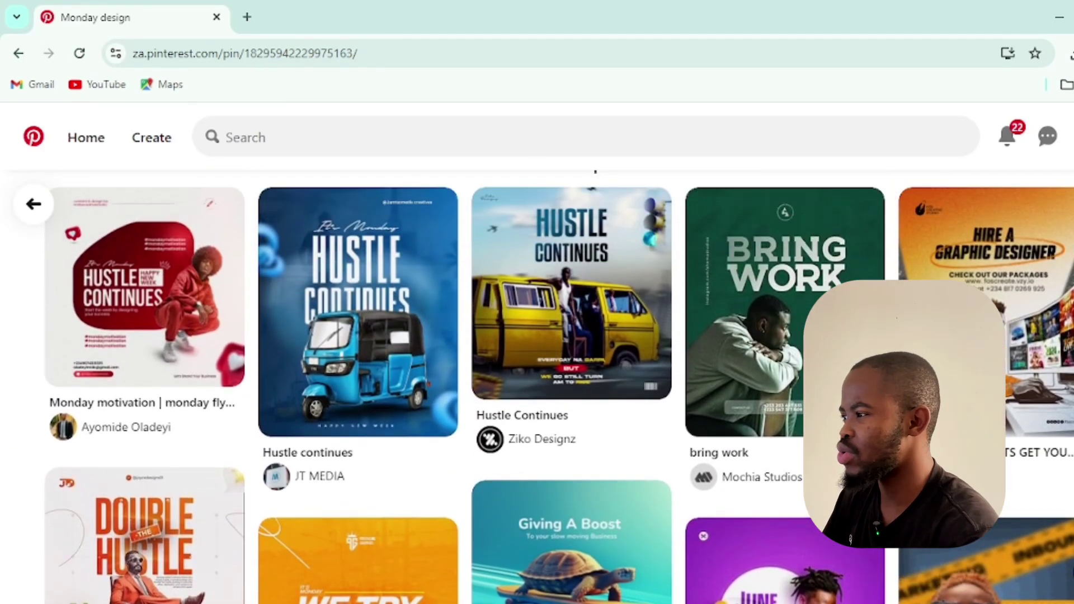
pyautogui.scroll(-1, 537, 386)
pyautogui.scroll(1, 537, 386)
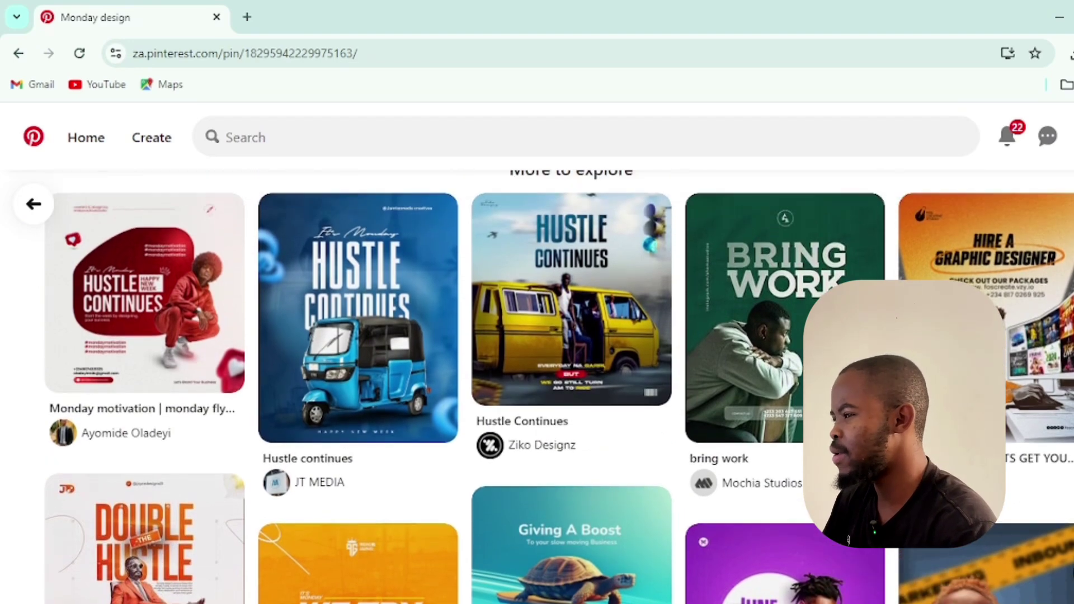
pyautogui.scroll(1, 537, 387)
pyautogui.scroll(-3, 537, 386)
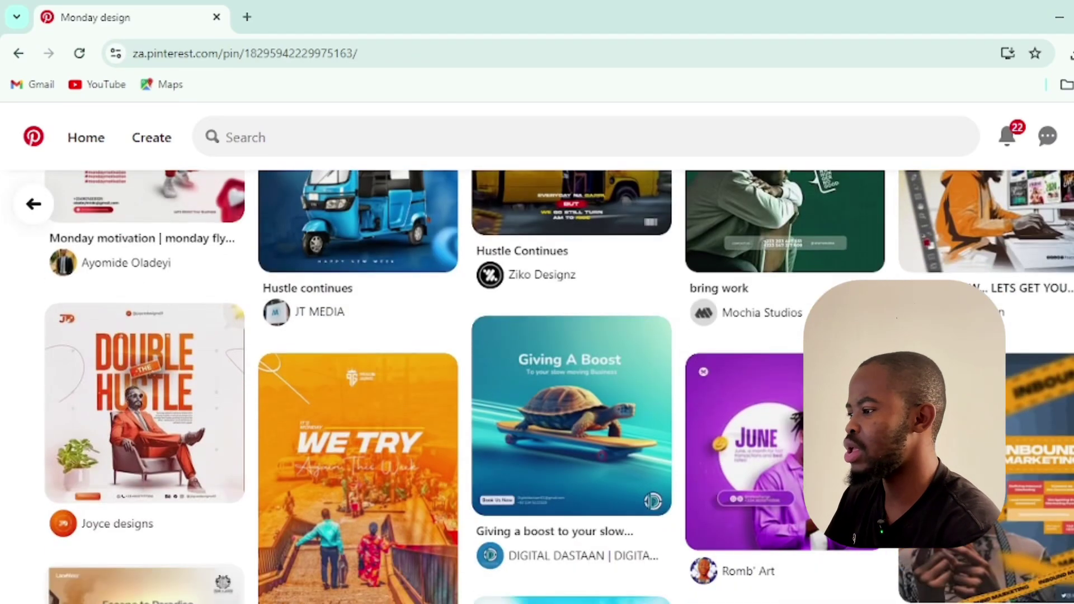
pyautogui.scroll(-5, 537, 386)
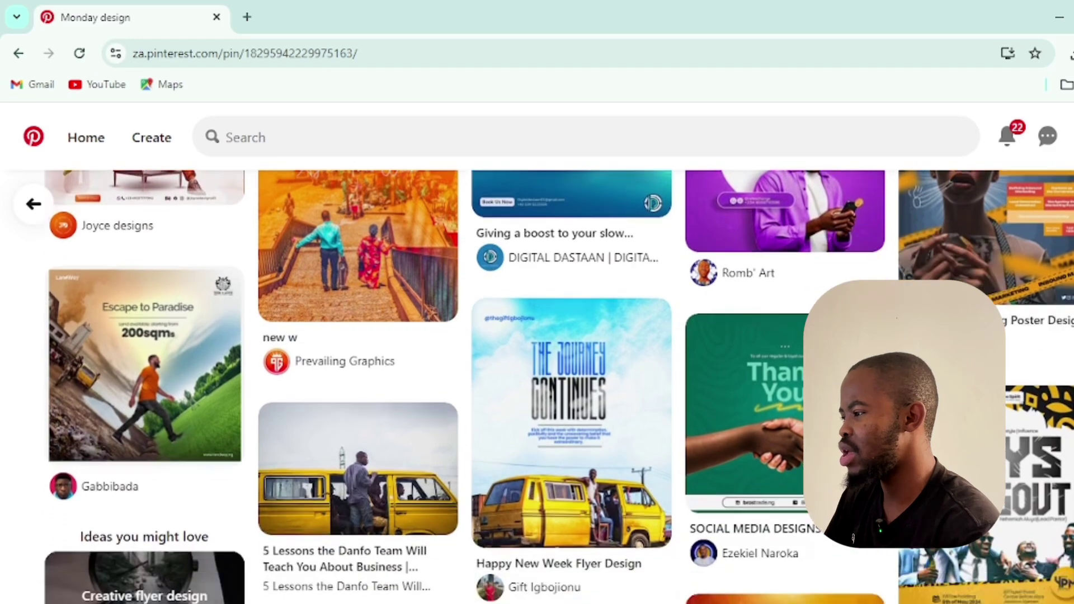
# Open the Happy New Week Flyer Design pin and scroll down its page
pyautogui.click(571, 436)
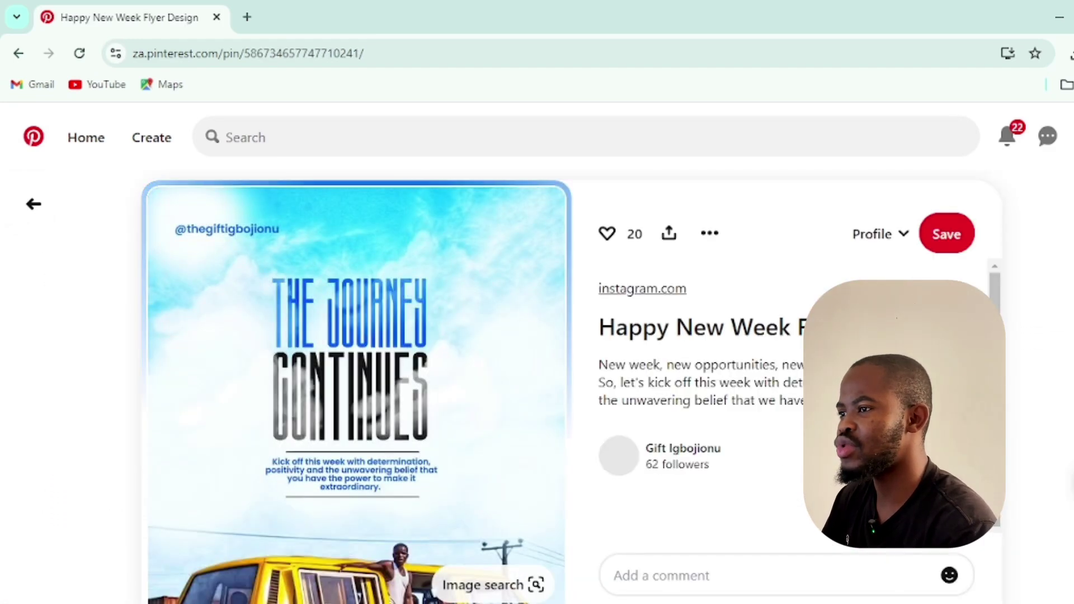
pyautogui.scroll(-3, 569, 386)
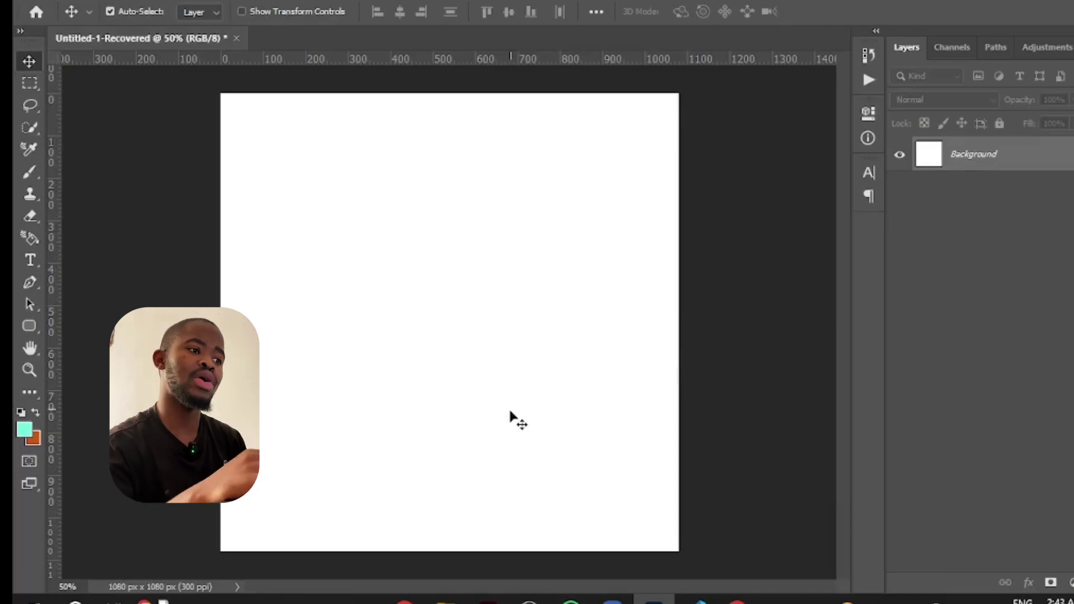
pyautogui.click(447, 600)
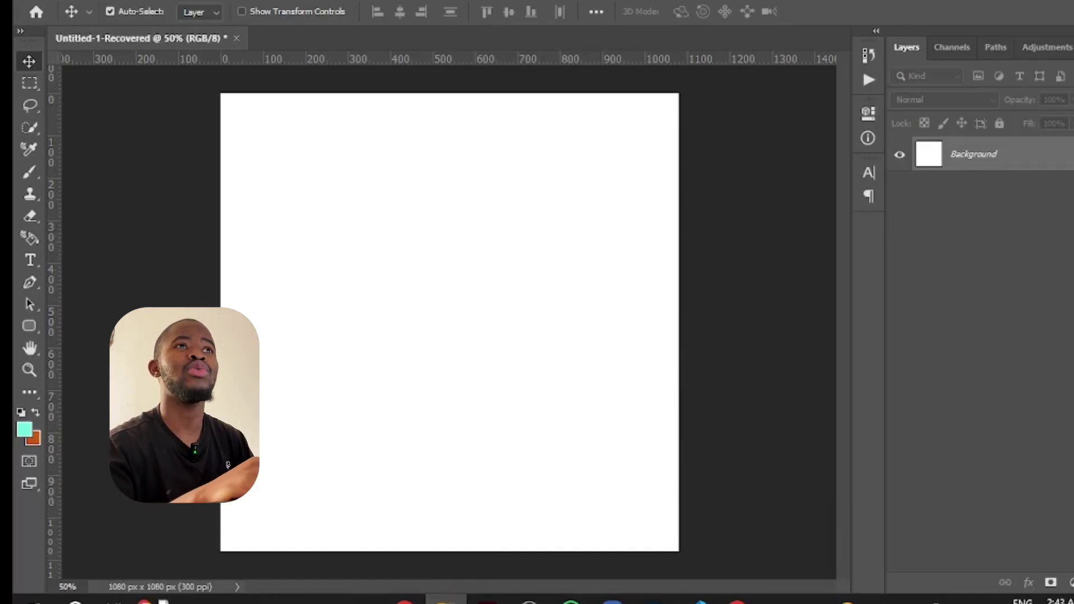
pyautogui.click(669, 362)
# Place the yellow danfo bus photo on the bottom edge, then select the Background layer
pyautogui.moveTo(638, 370); pyautogui.dragTo(621, 364)
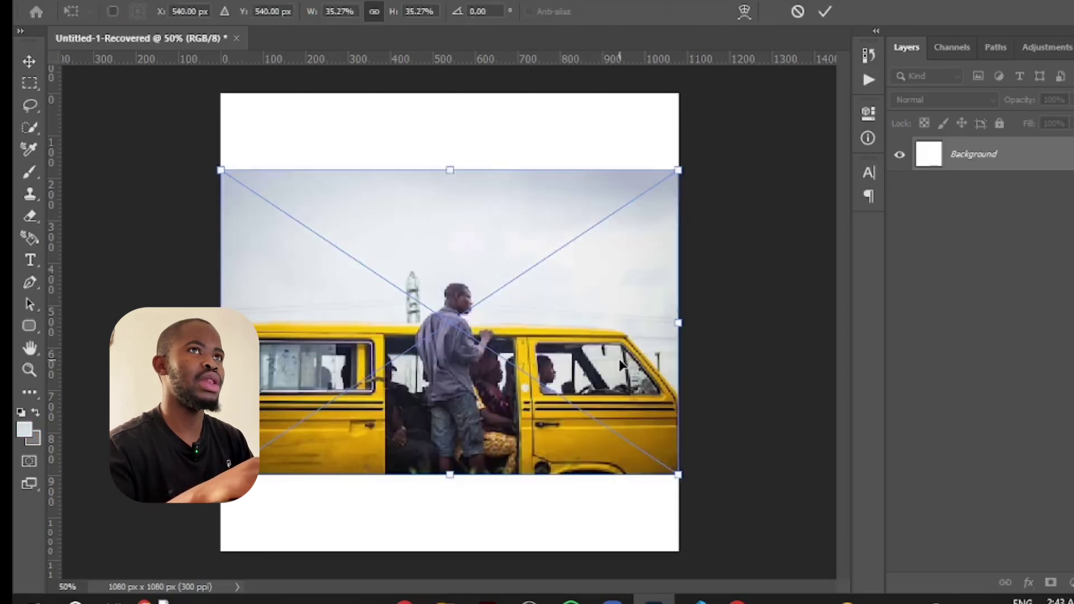
pyautogui.press('Return')
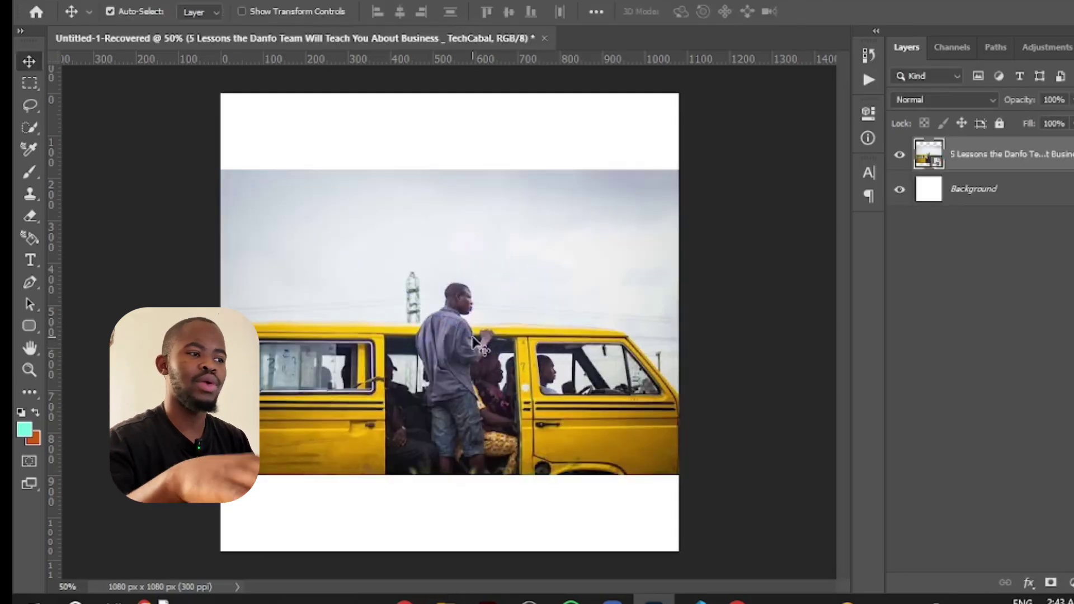
pyautogui.moveTo(474, 336); pyautogui.dragTo(474, 413)
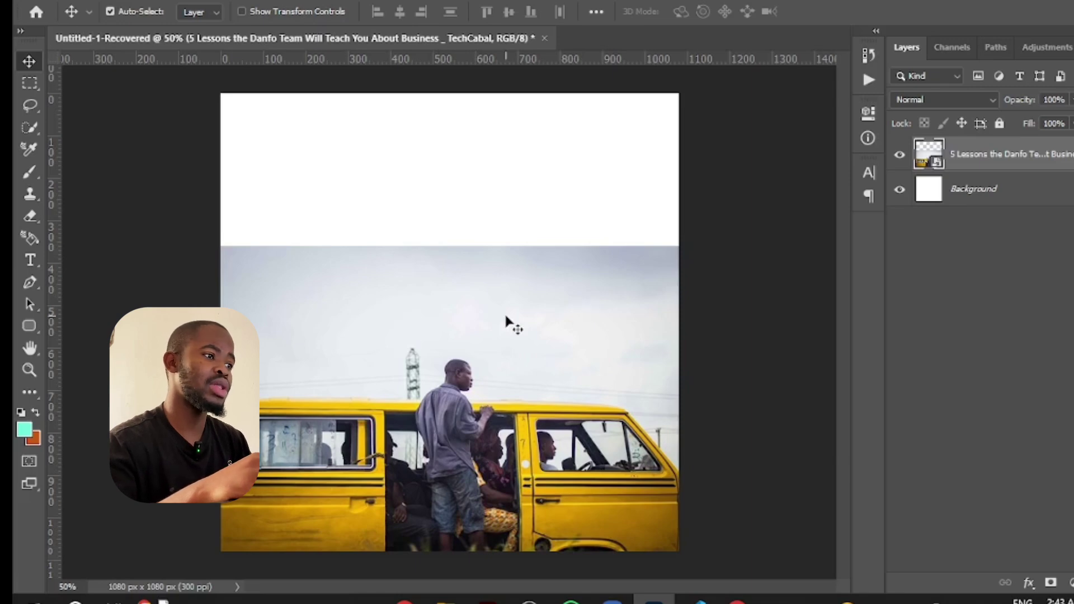
pyautogui.hotkey('ctrl', '-')
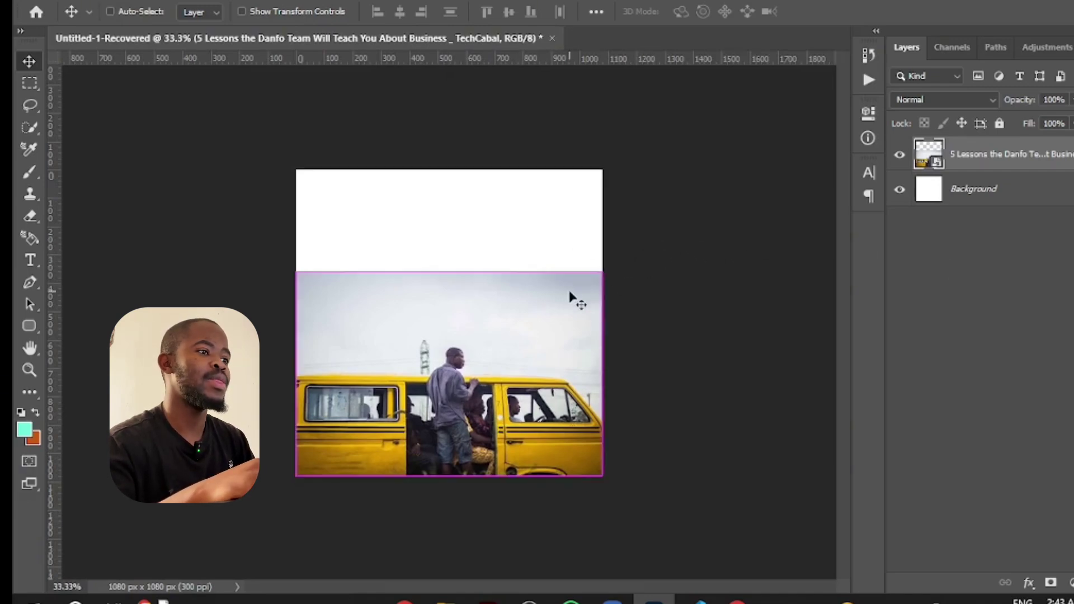
pyautogui.hotkey('ctrl', '+')
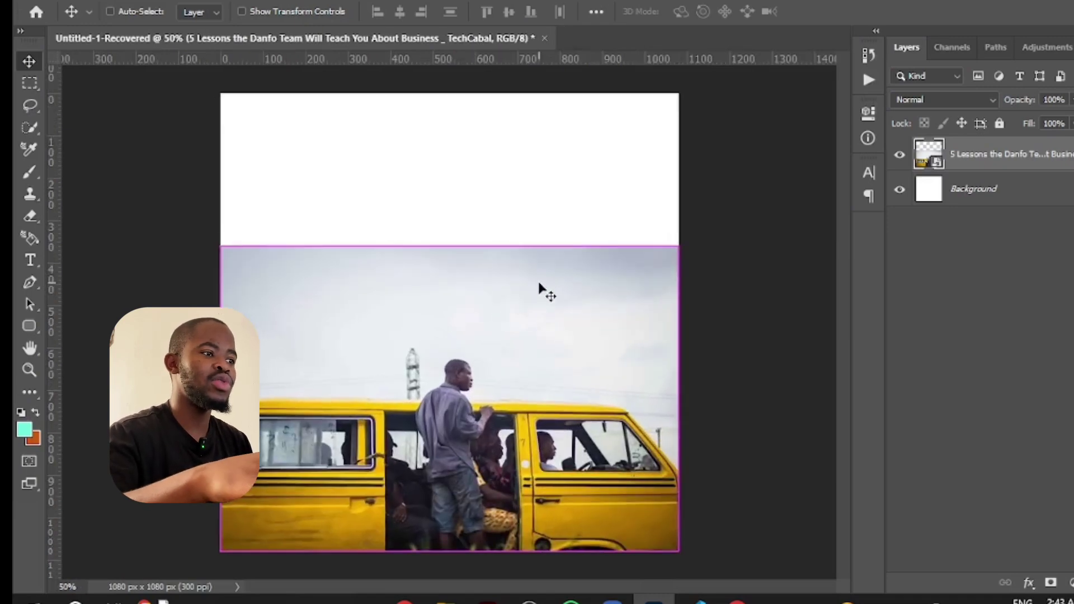
pyautogui.press('ctrl')
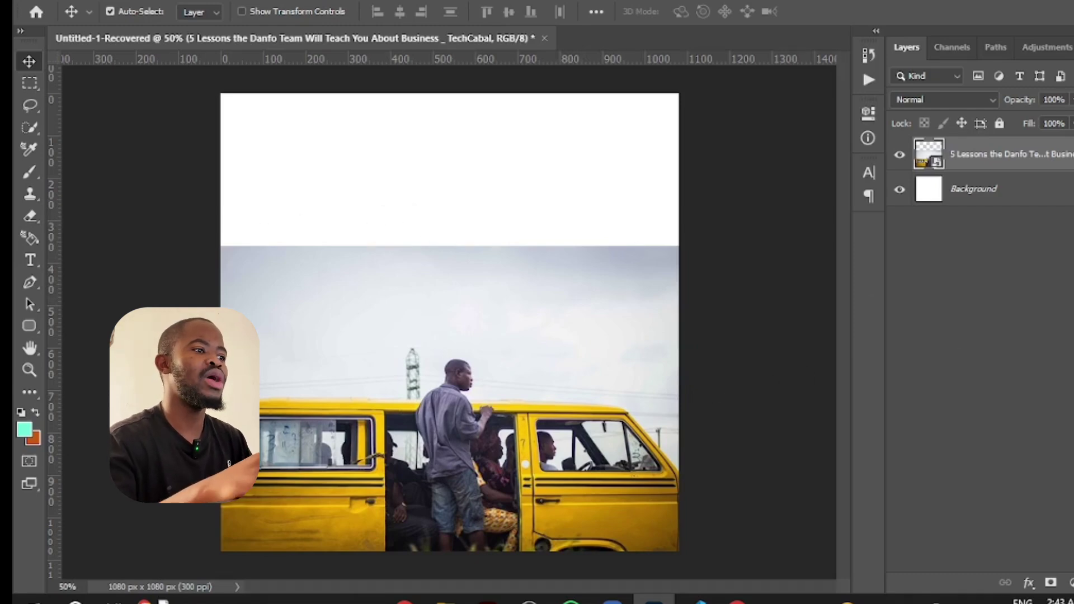
pyautogui.click(1007, 193)
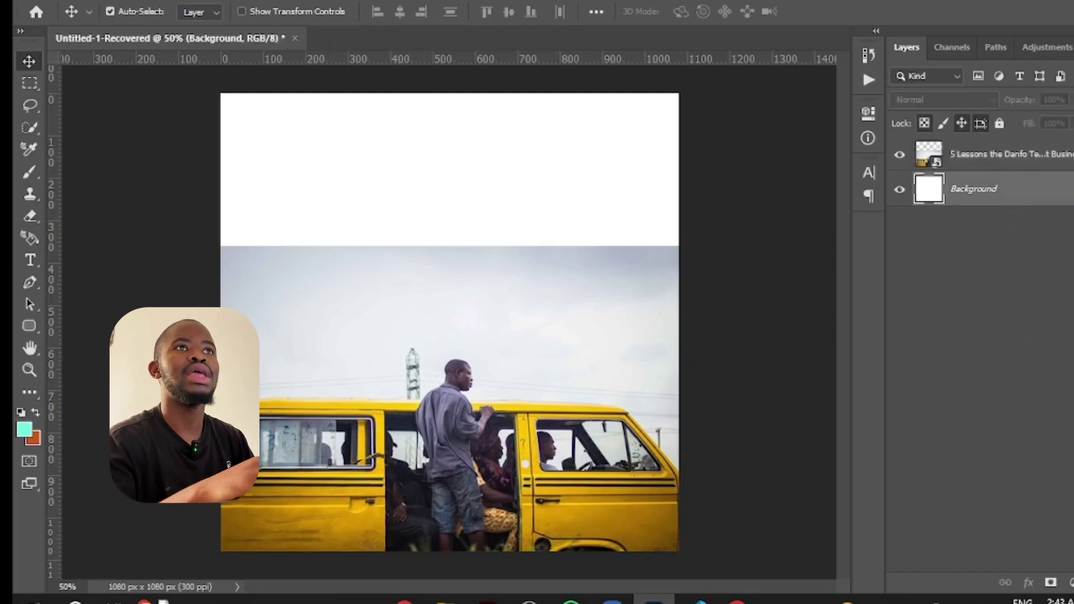
# Place the blue cloudy sky image and stretch it across the full canvas width
pyautogui.moveTo(619, 328); pyautogui.dragTo(502, 330)
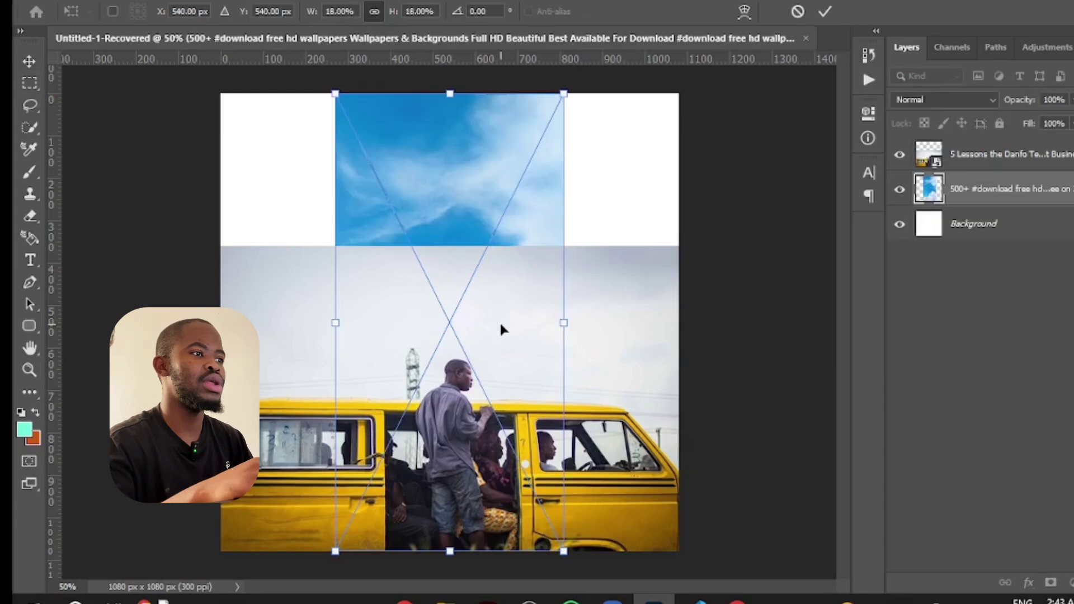
pyautogui.moveTo(337, 322); pyautogui.dragTo(222, 323)
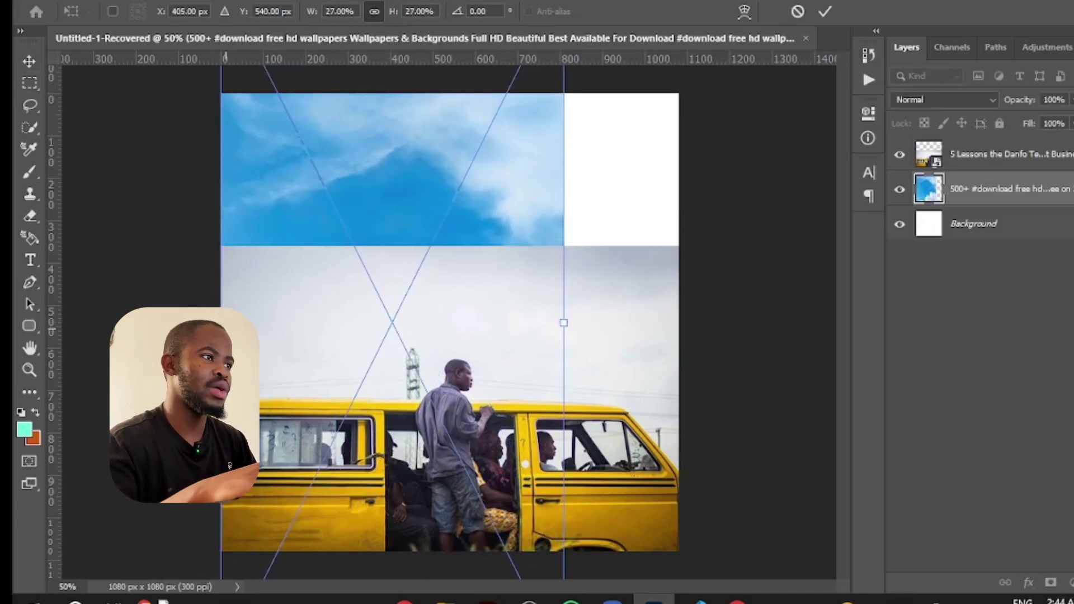
pyautogui.moveTo(563, 323); pyautogui.dragTo(675, 323)
pyautogui.press('Return')
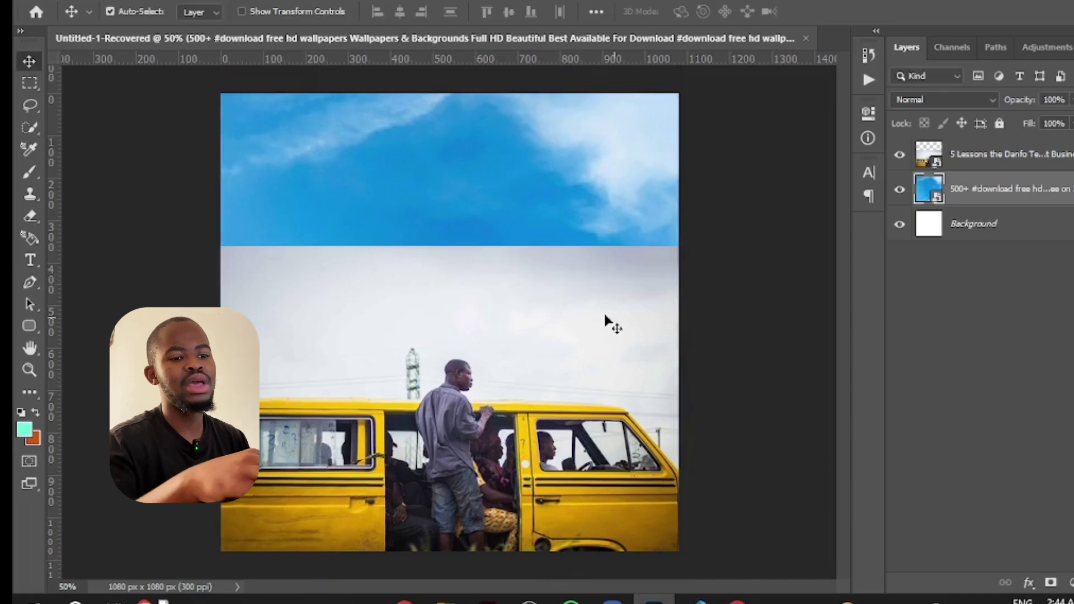
pyautogui.click(588, 313)
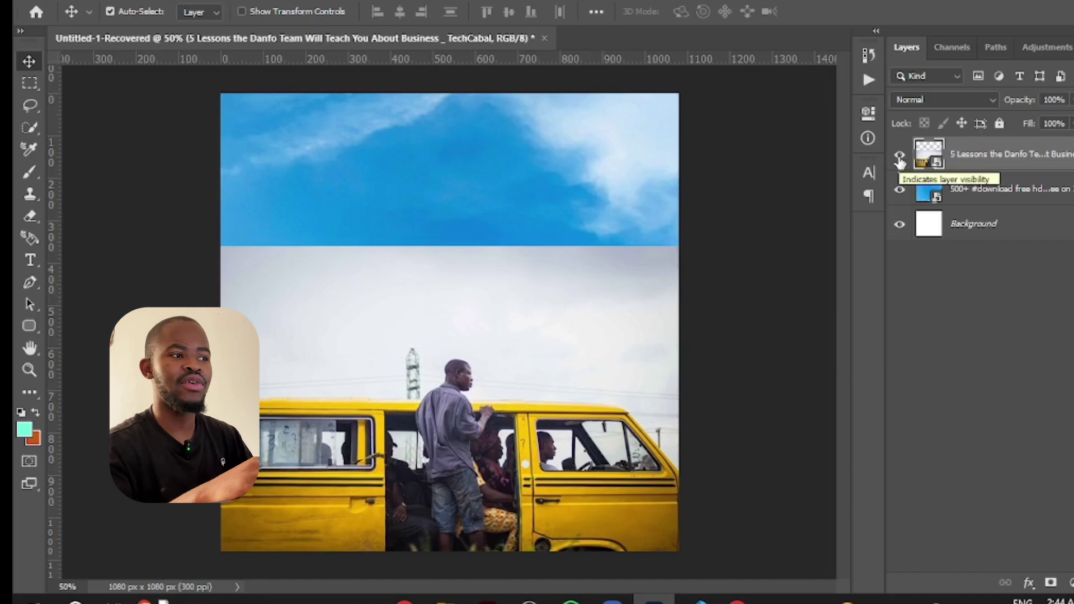
pyautogui.click(900, 156)
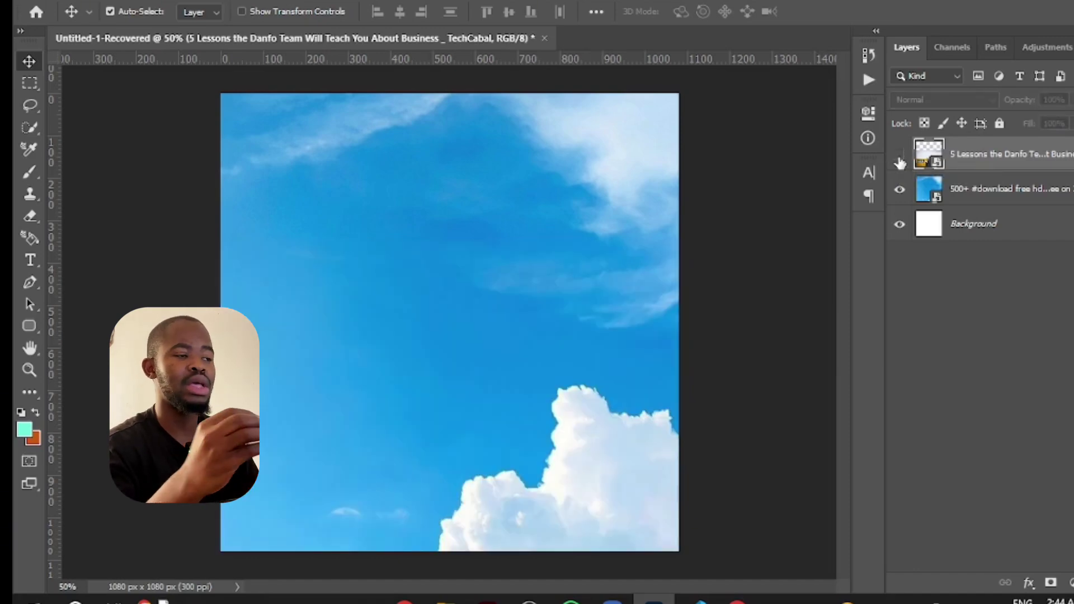
pyautogui.click(900, 157)
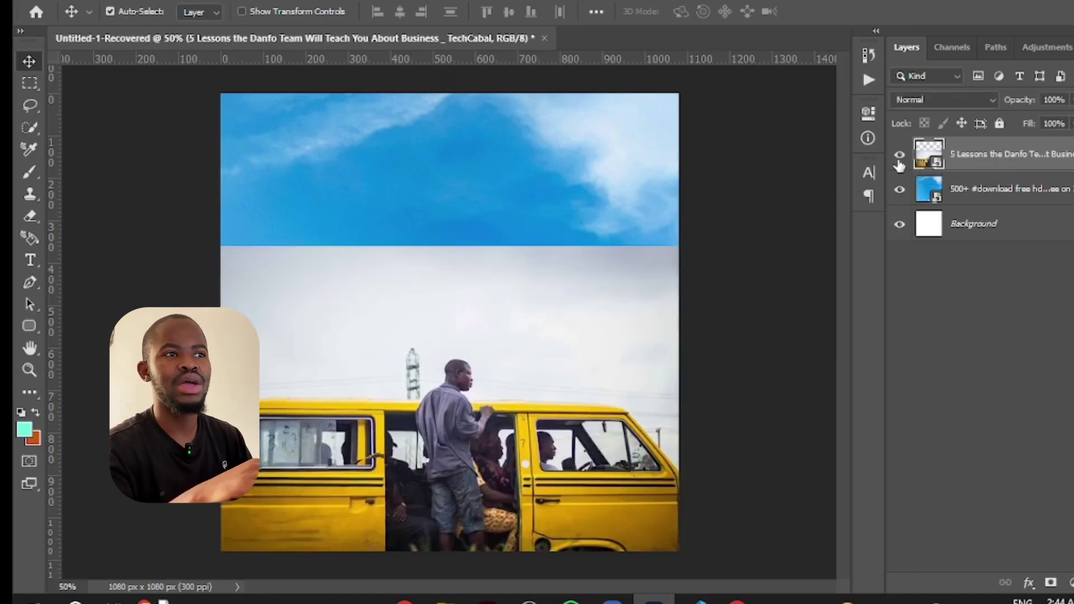
pyautogui.click(899, 158)
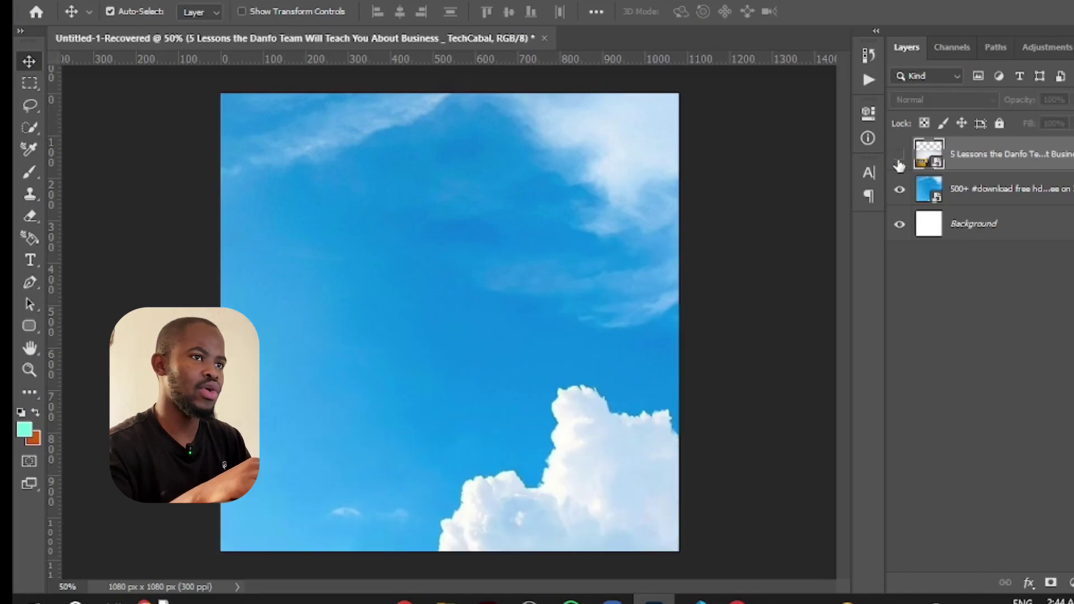
pyautogui.click(900, 159)
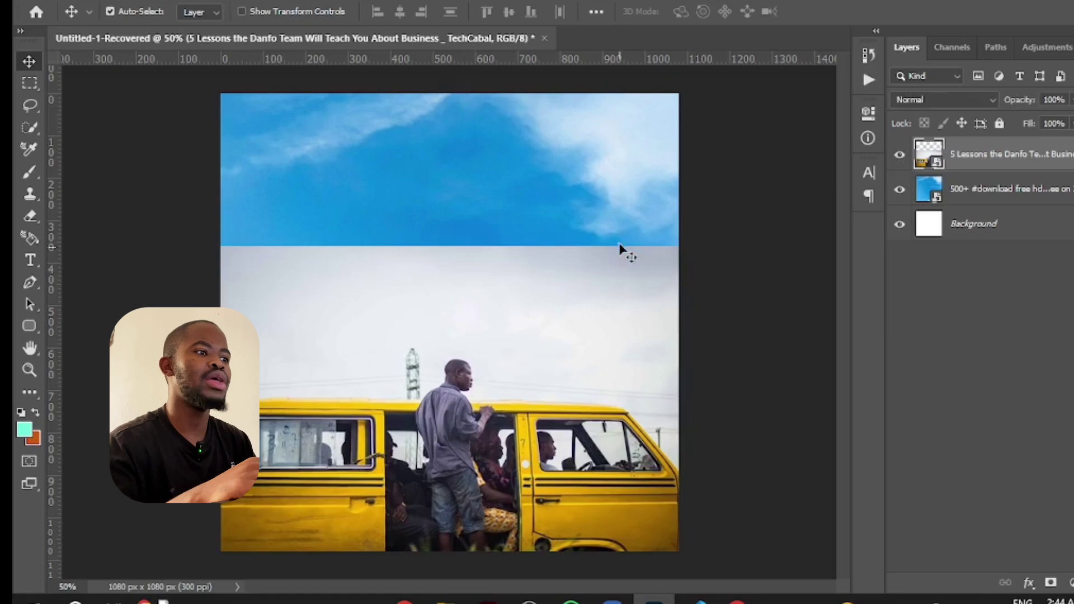
pyautogui.click(546, 211)
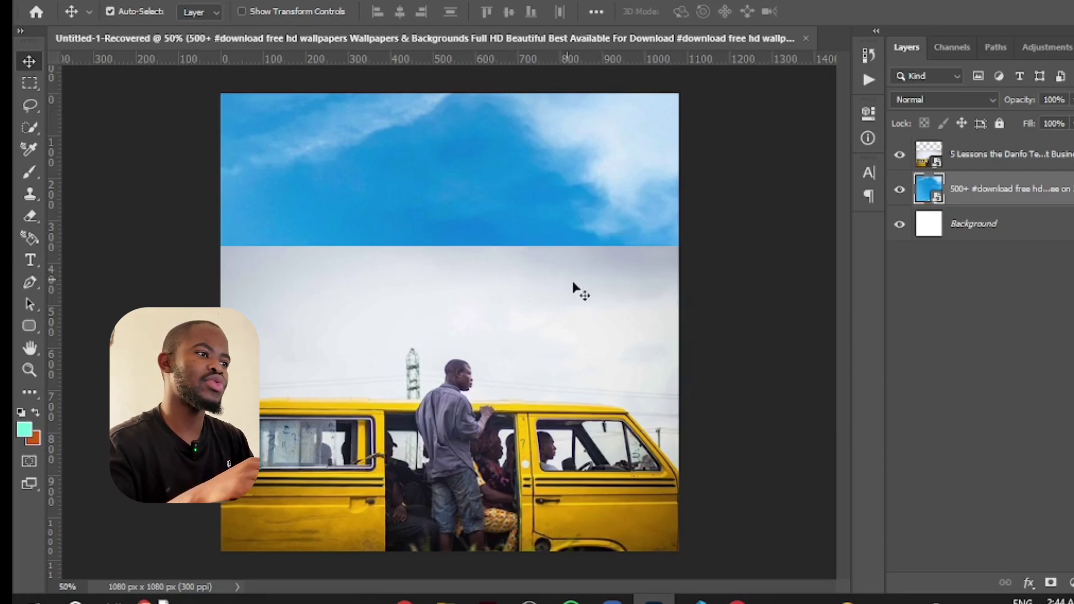
pyautogui.click(561, 306)
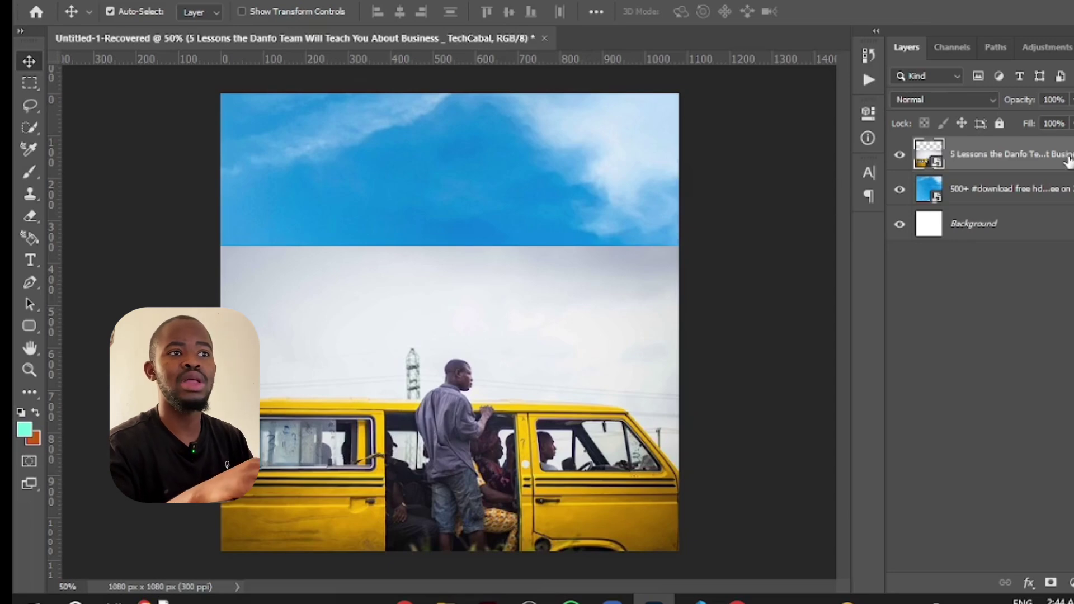
pyautogui.hotkey('ctrl', 'j')
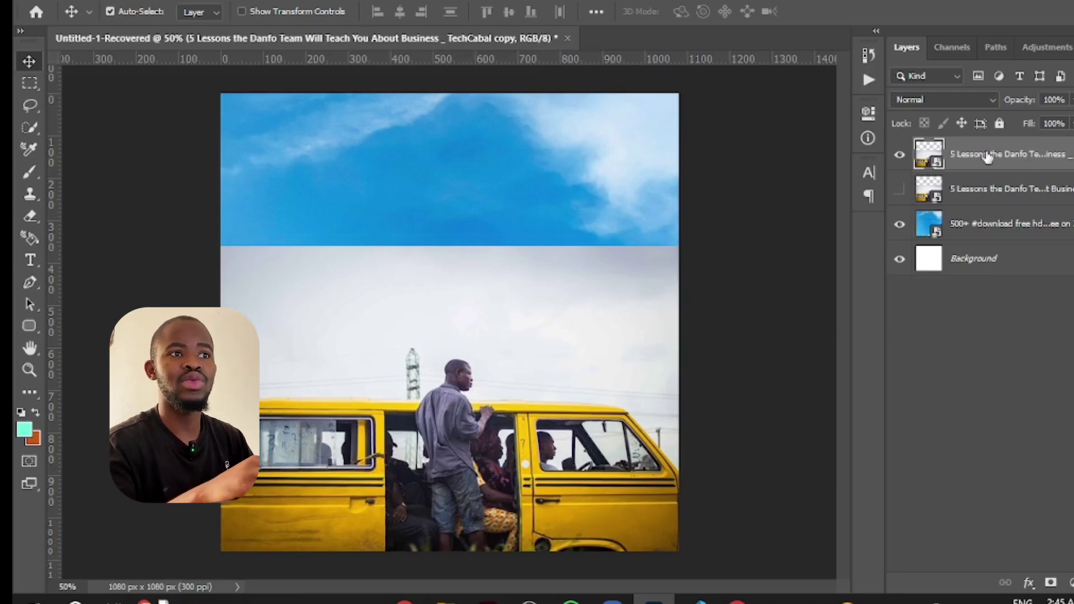
# Convert the duplicated bus layer into a Smart Object
pyautogui.rightClick(995, 163)
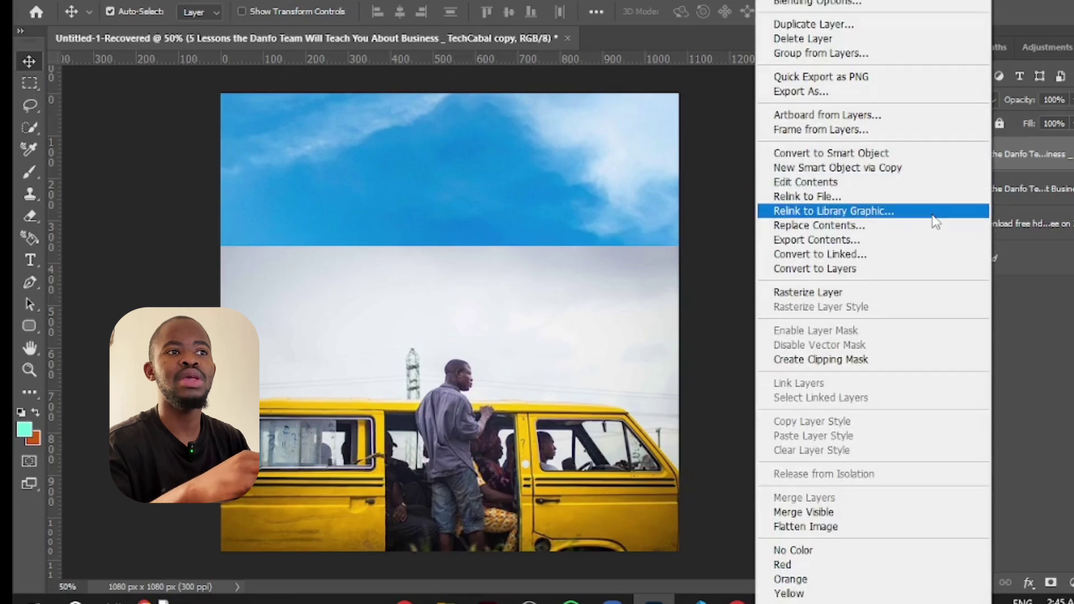
pyautogui.click(922, 153)
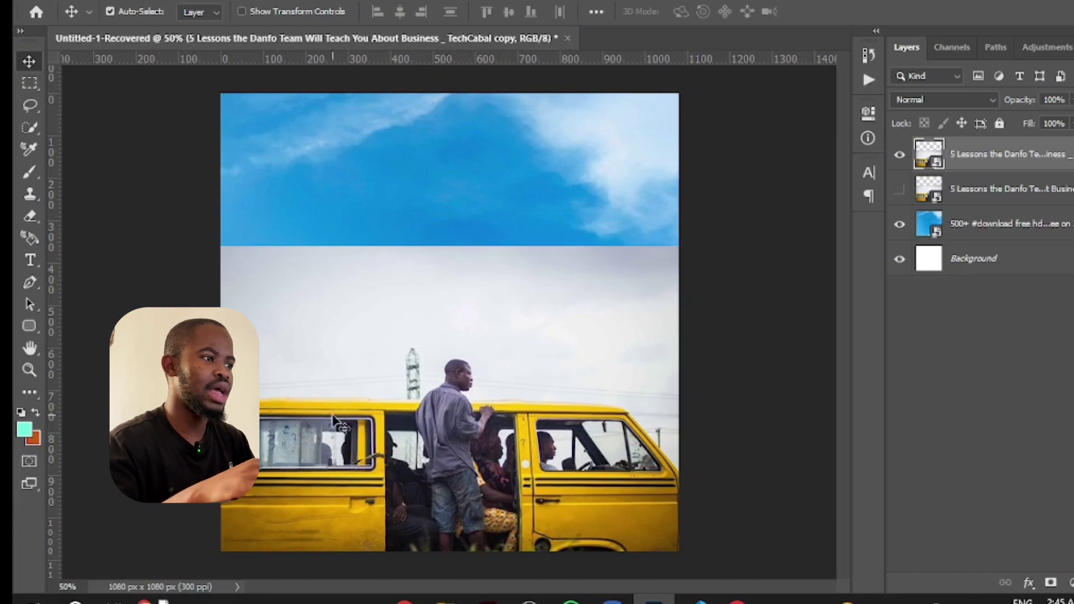
pyautogui.click(30, 128)
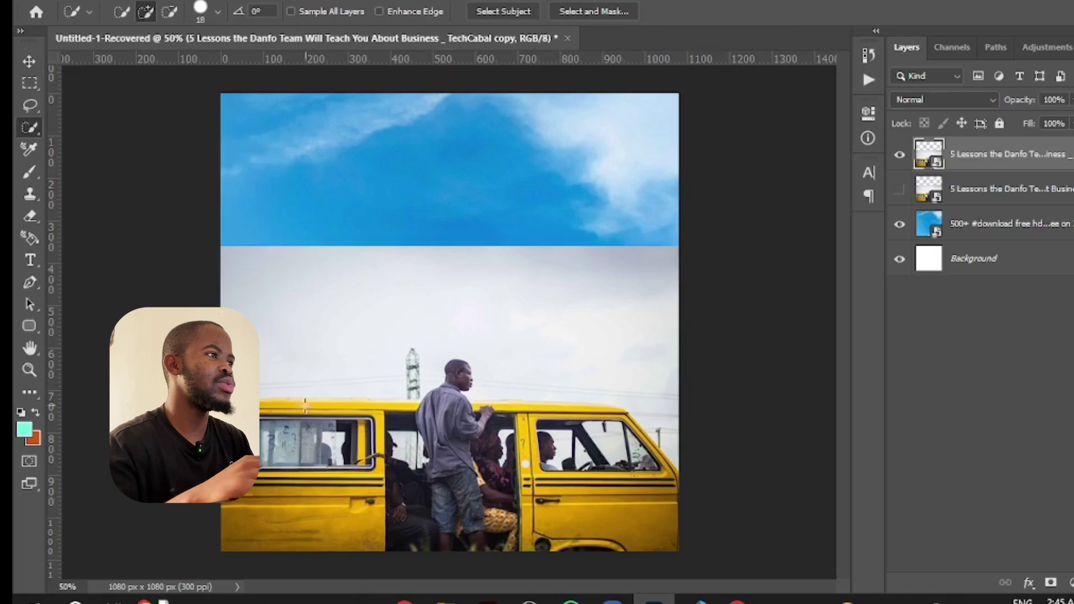
# Quick-select the yellow bus and standing man, then add a layer mask hiding the grey sky
pyautogui.moveTo(307, 442)
pyautogui.mouseDown()
pyautogui.moveTo(370, 465)
pyautogui.moveTo(641, 492)
pyautogui.moveTo(591, 439)
pyautogui.moveTo(546, 442)
pyautogui.moveTo(612, 474)
pyautogui.moveTo(643, 530)
pyautogui.moveTo(363, 537)
pyautogui.moveTo(216, 509)
pyautogui.mouseUp()
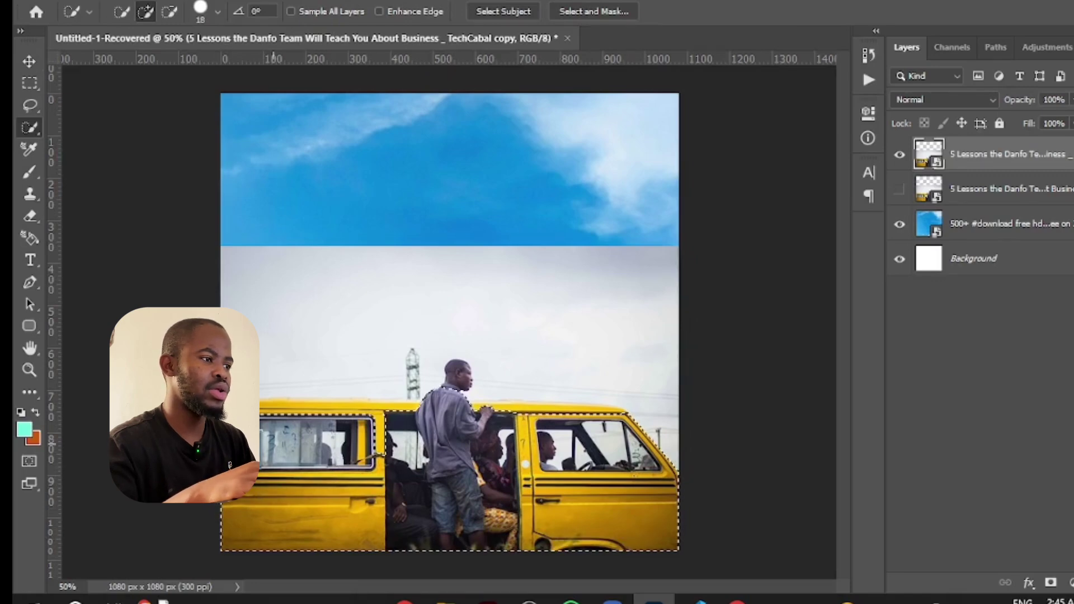
pyautogui.moveTo(374, 429)
pyautogui.mouseDown()
pyautogui.moveTo(329, 416)
pyautogui.moveTo(413, 409)
pyautogui.moveTo(448, 423)
pyautogui.moveTo(454, 385)
pyautogui.moveTo(487, 411)
pyautogui.moveTo(628, 417)
pyautogui.mouseUp()
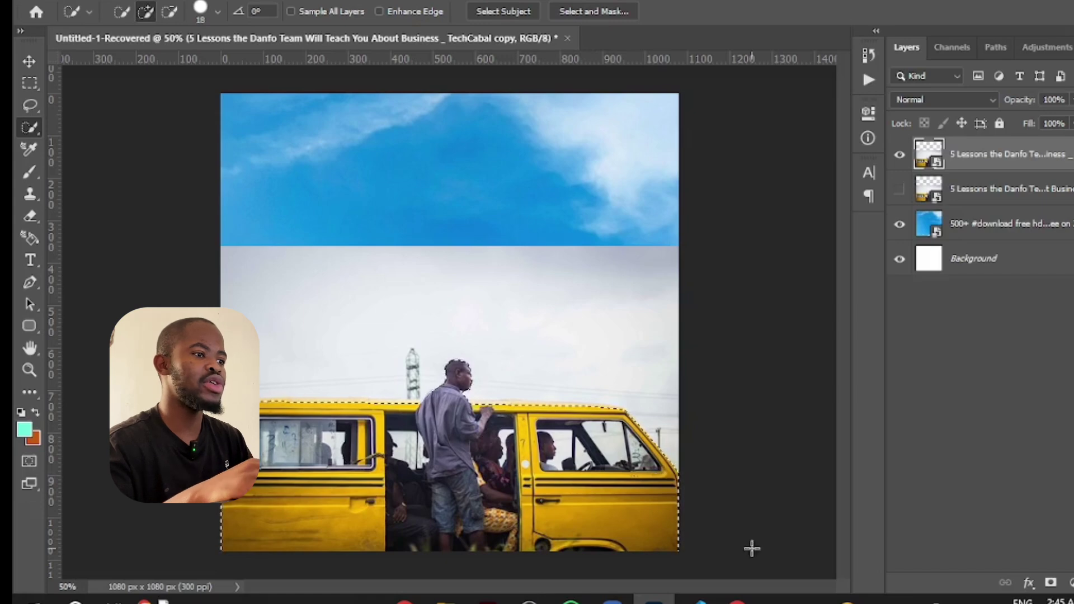
pyautogui.click(1050, 583)
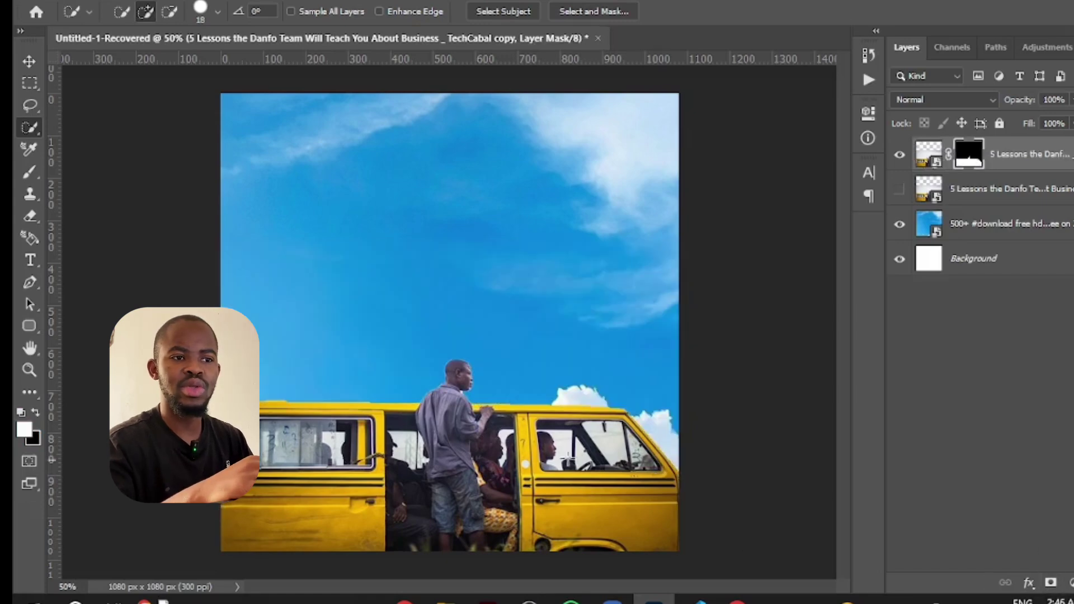
# Drag the sky photo about 72 px lower so clouds frame the bus, then reselect the bus layer
pyautogui.click(30, 63)
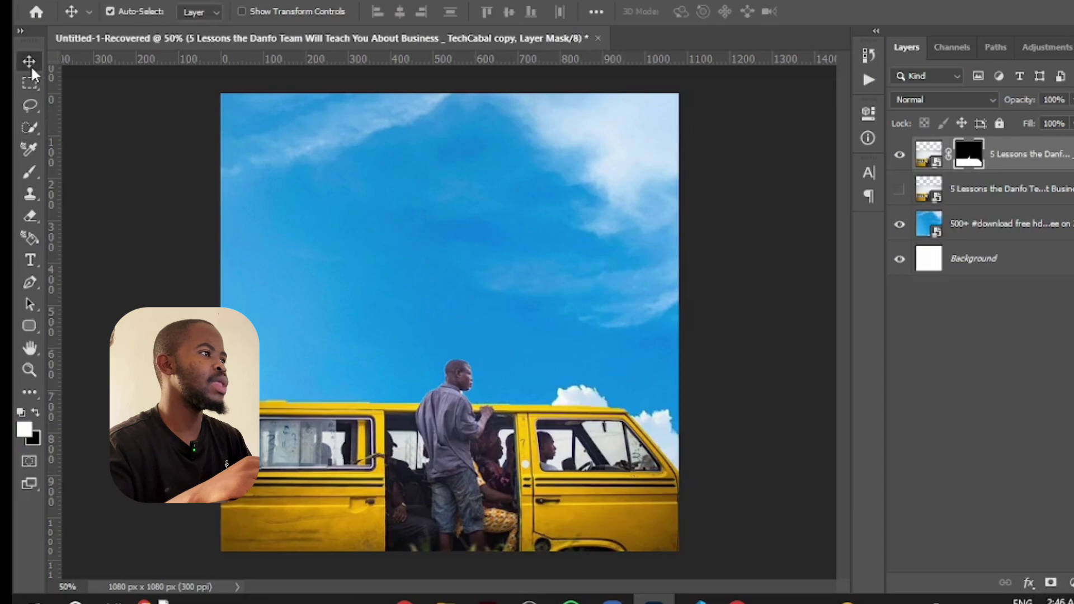
pyautogui.click(445, 316)
pyautogui.click(458, 385)
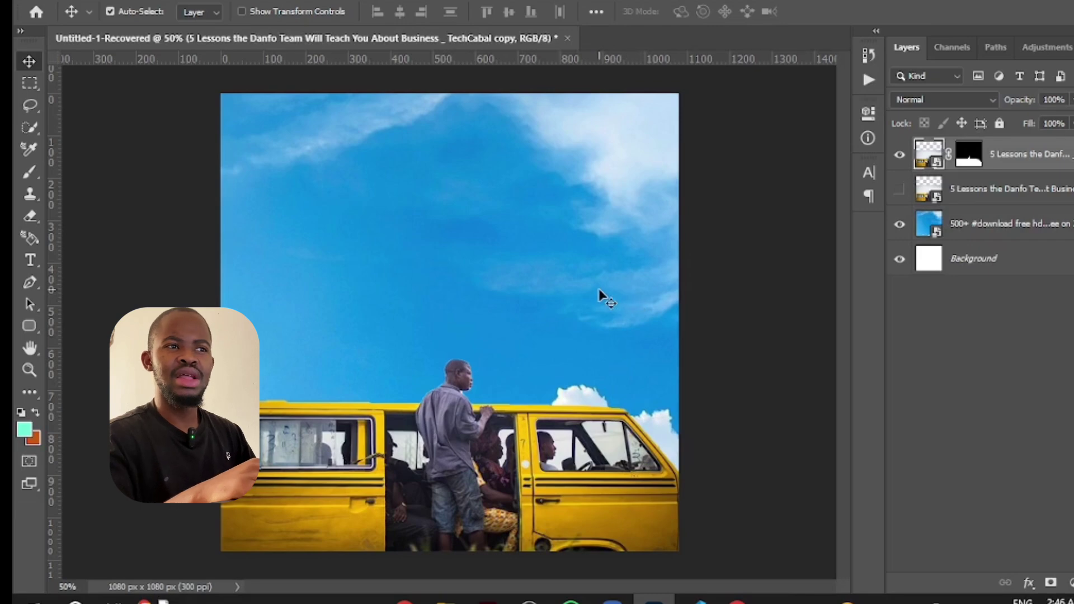
pyautogui.moveTo(597, 219); pyautogui.dragTo(597, 230)
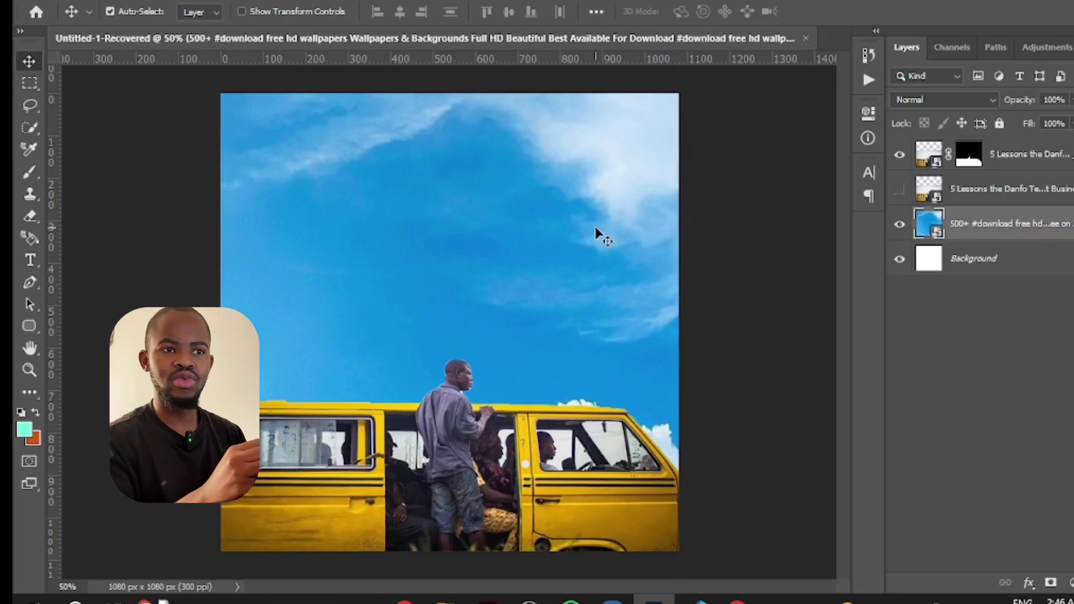
pyautogui.moveTo(583, 173); pyautogui.dragTo(582, 228)
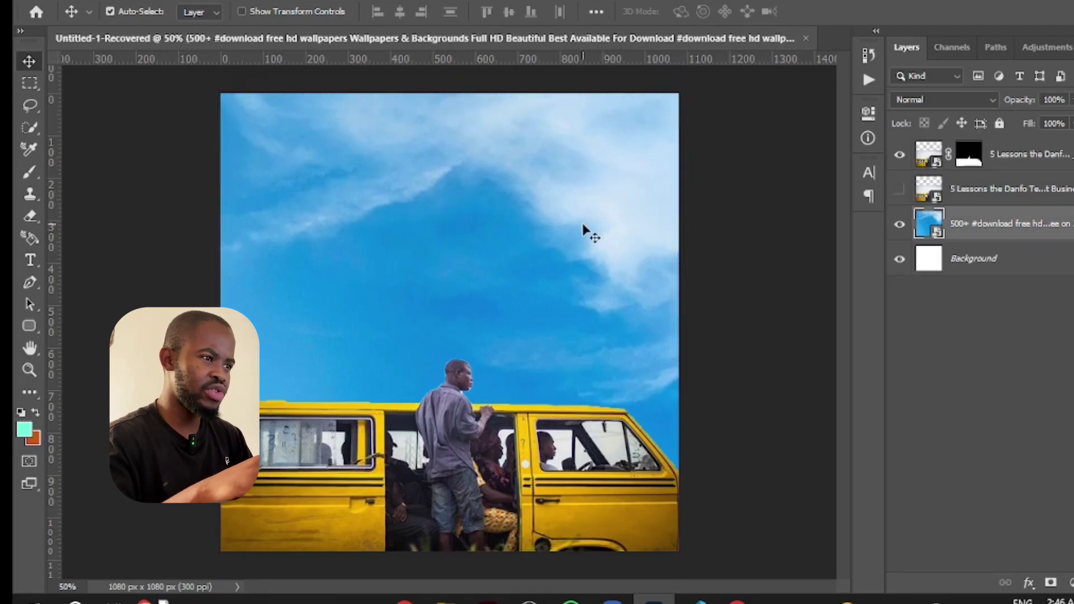
pyautogui.click(464, 402)
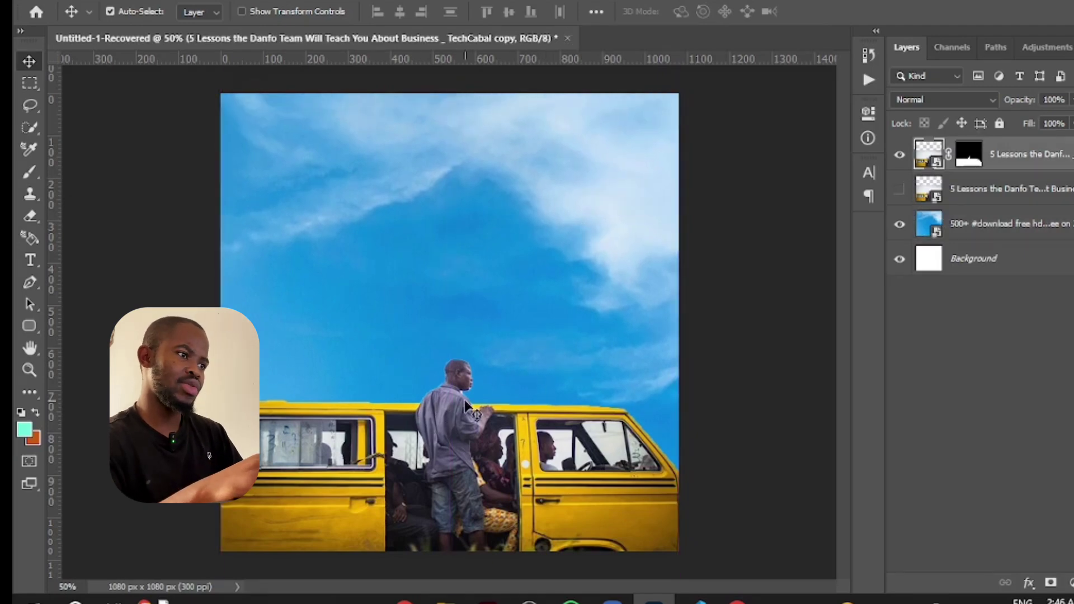
pyautogui.hotkey('ctrl', '1')
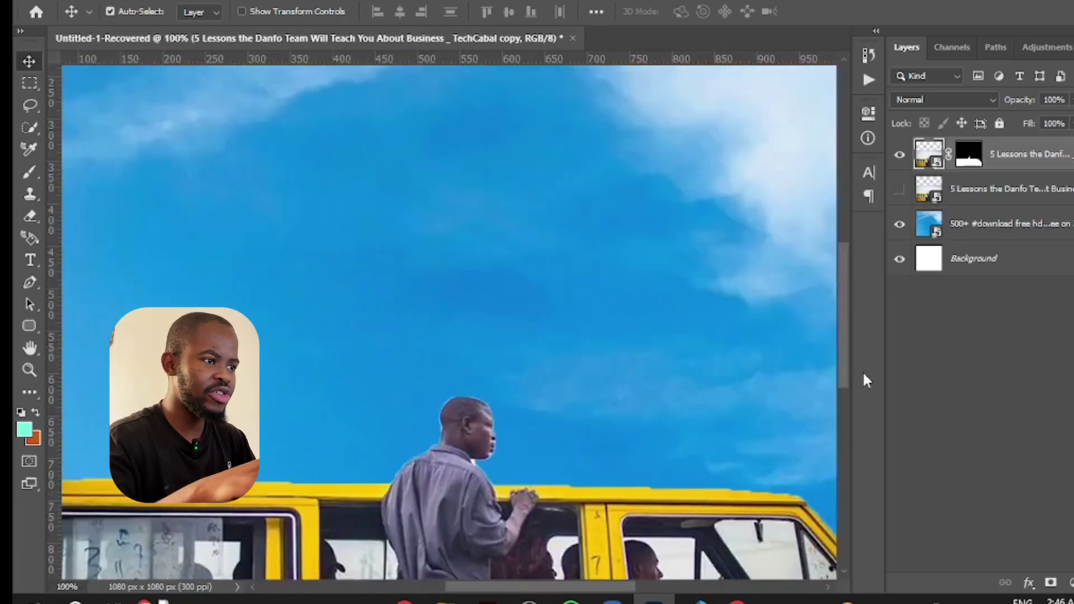
# Target the bus layer's mask with the Eraser and shrink the brush to 9 px
pyautogui.moveTo(841, 355); pyautogui.dragTo(841, 376)
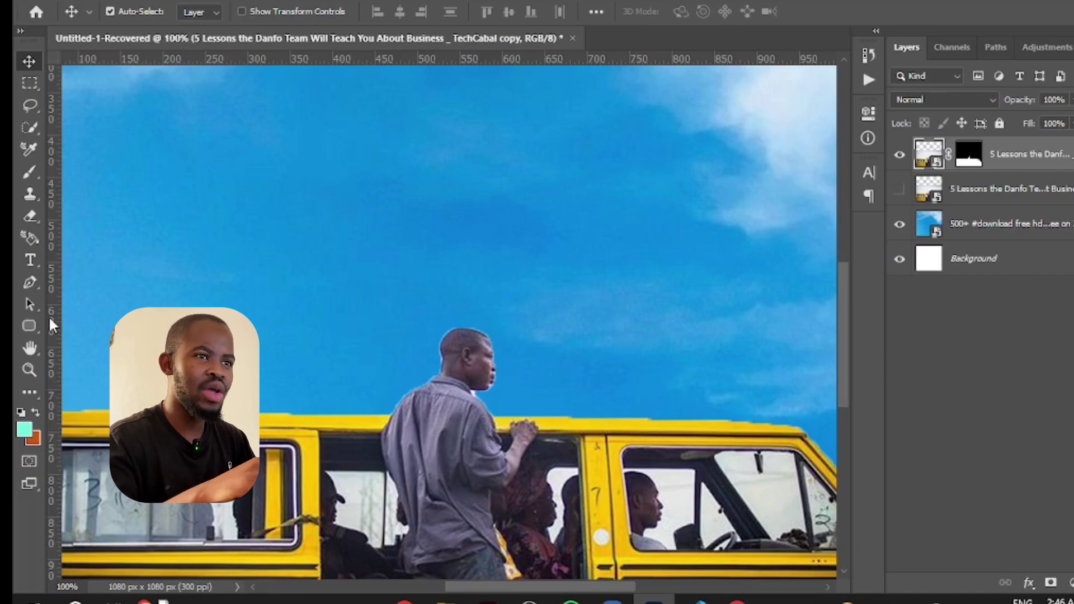
pyautogui.click(38, 214)
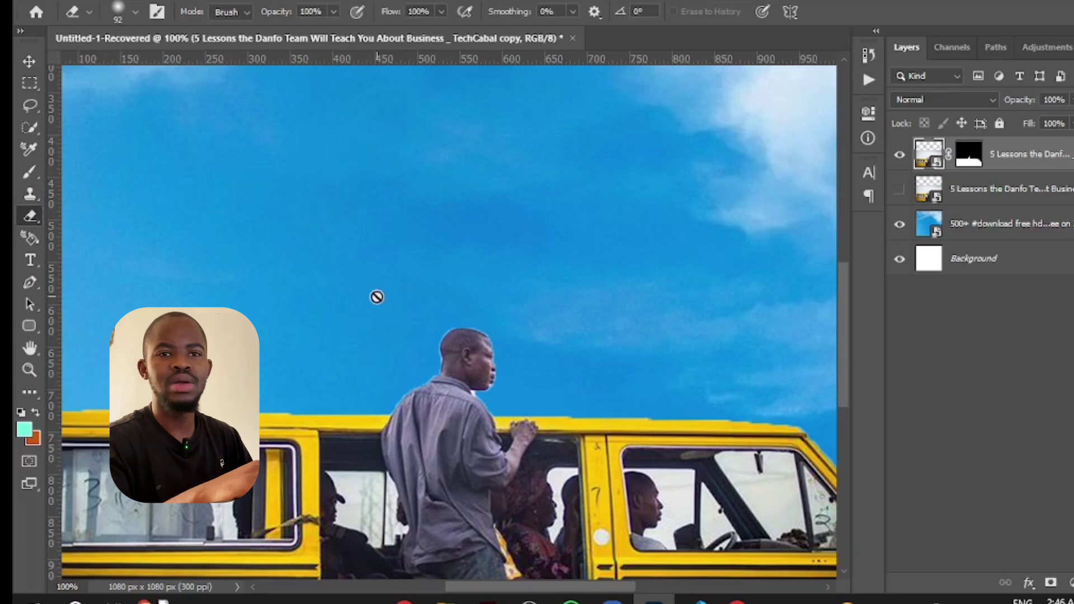
pyautogui.click(963, 157)
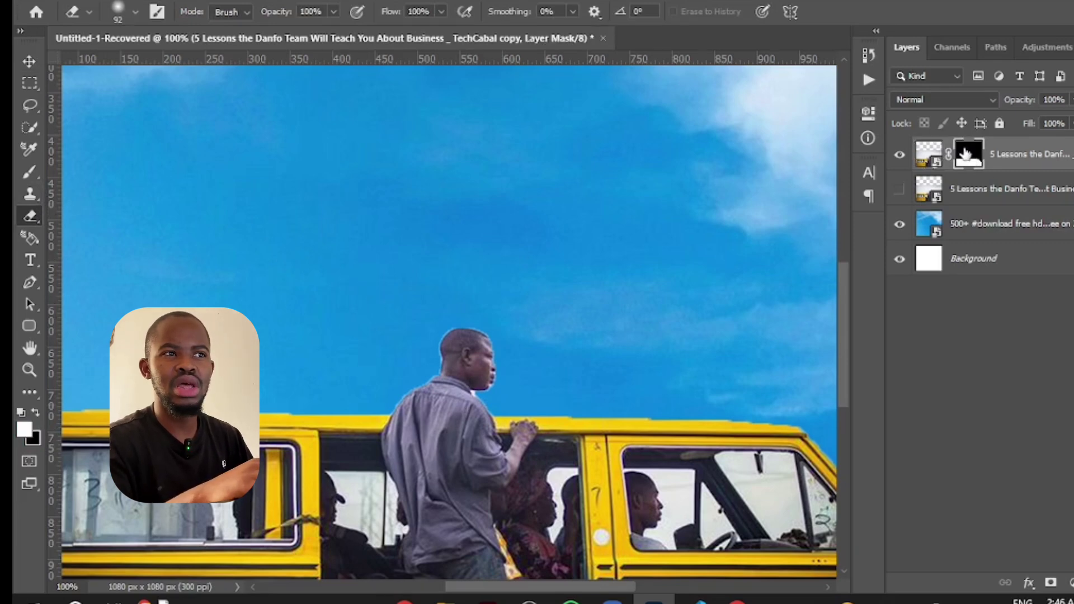
pyautogui.moveTo(842, 303); pyautogui.dragTo(847, 341)
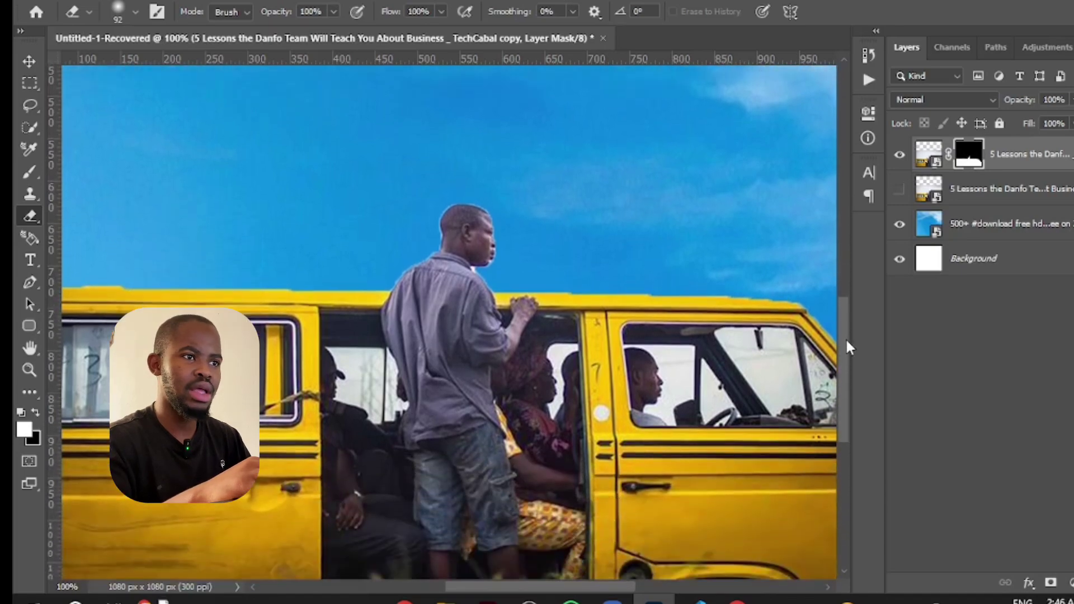
pyautogui.scroll(5, 450, 282)
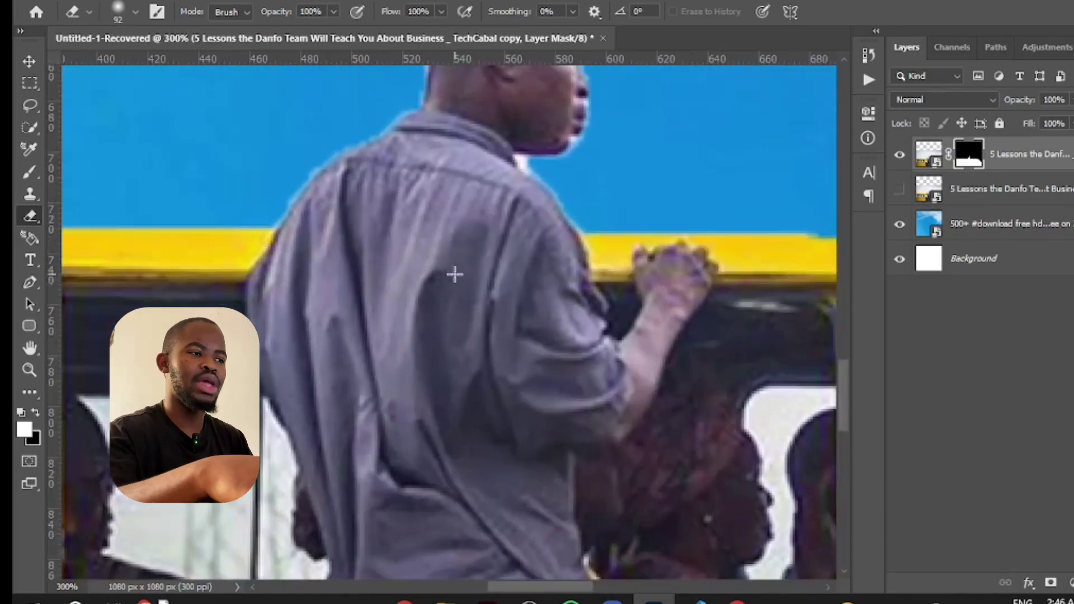
pyautogui.rightClick(487, 201)
pyautogui.moveTo(596, 234); pyautogui.dragTo(584, 233)
pyautogui.press('Return')
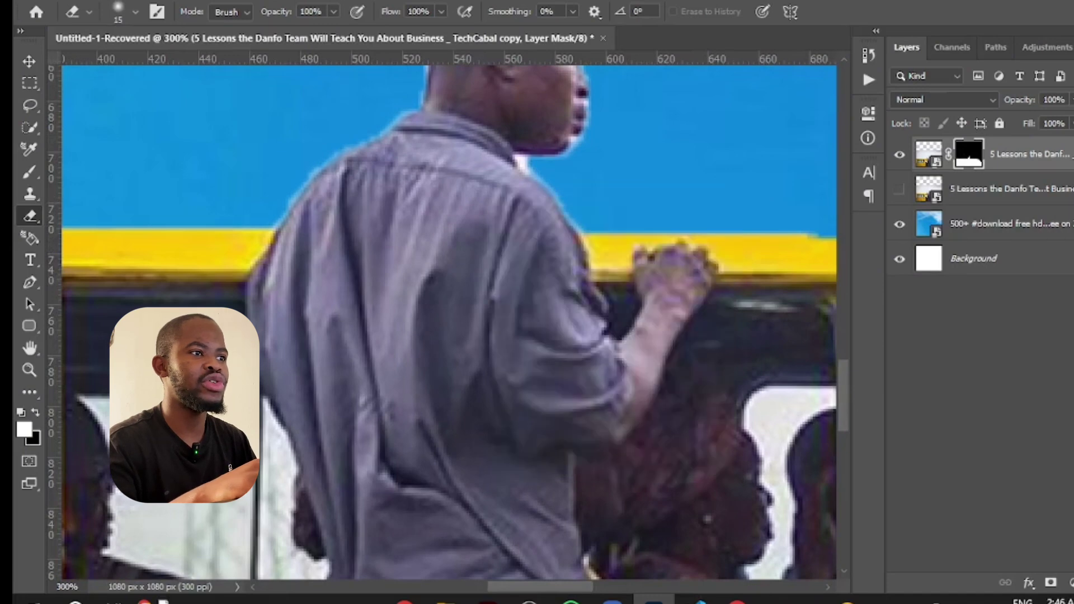
pyautogui.rightClick(531, 167)
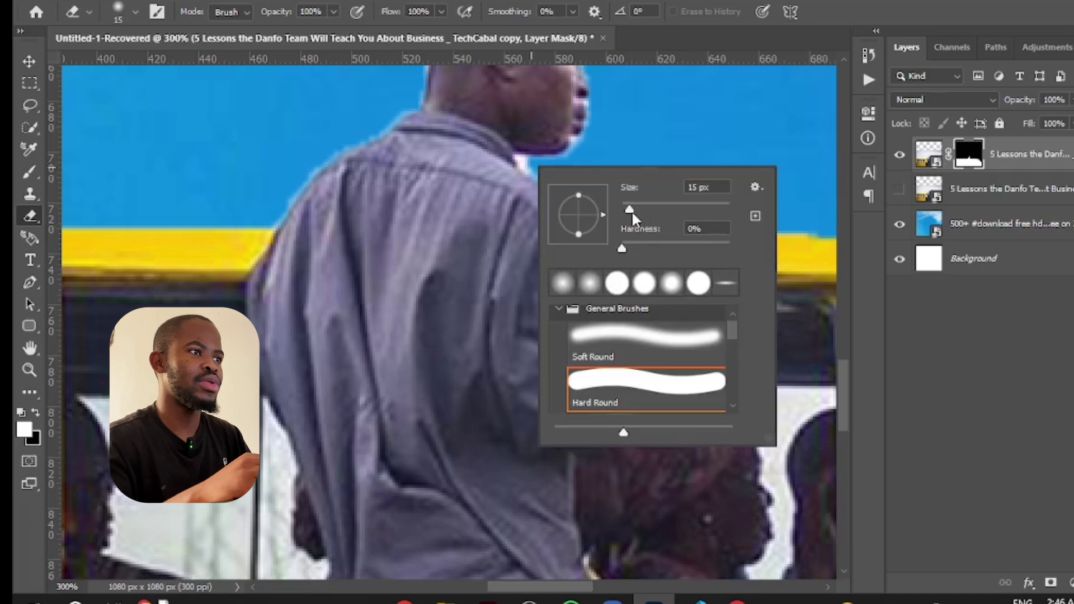
pyautogui.moveTo(630, 211); pyautogui.dragTo(627, 210)
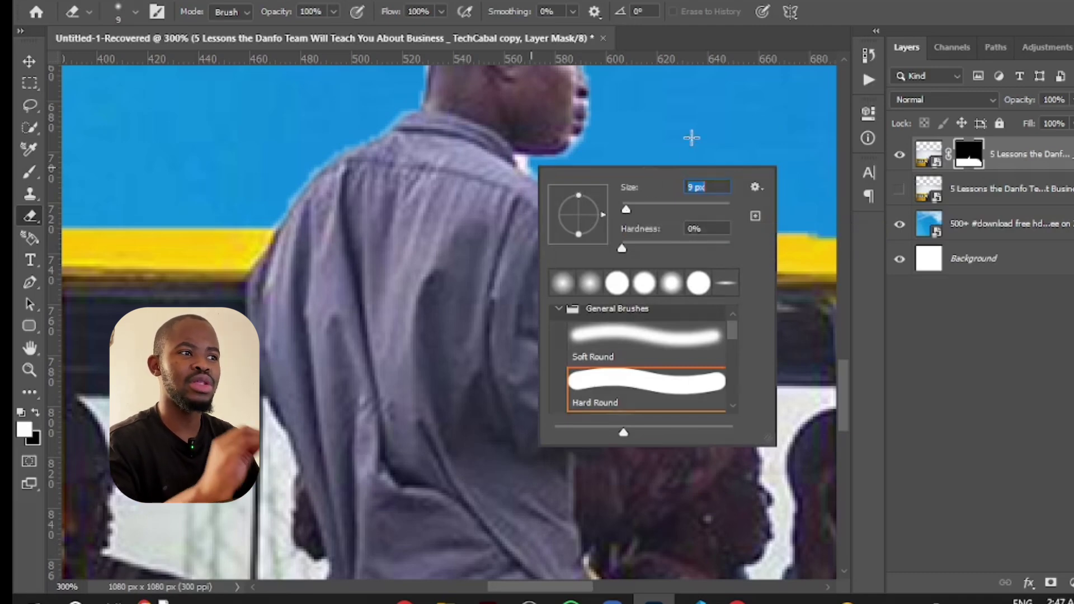
pyautogui.click(787, 226)
# Zoom in on the man's collar and switch the eraser to a 6 px hard round brush
pyautogui.moveTo(844, 386); pyautogui.dragTo(844, 364)
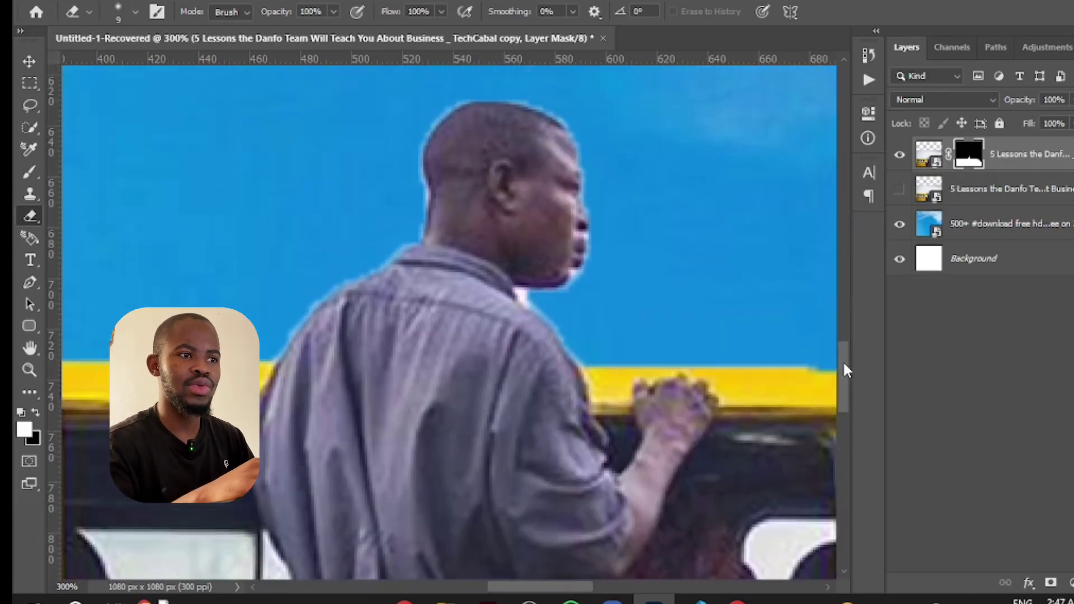
pyautogui.hotkey('ctrl', '+')
pyautogui.hotkey('ctrl', '+')
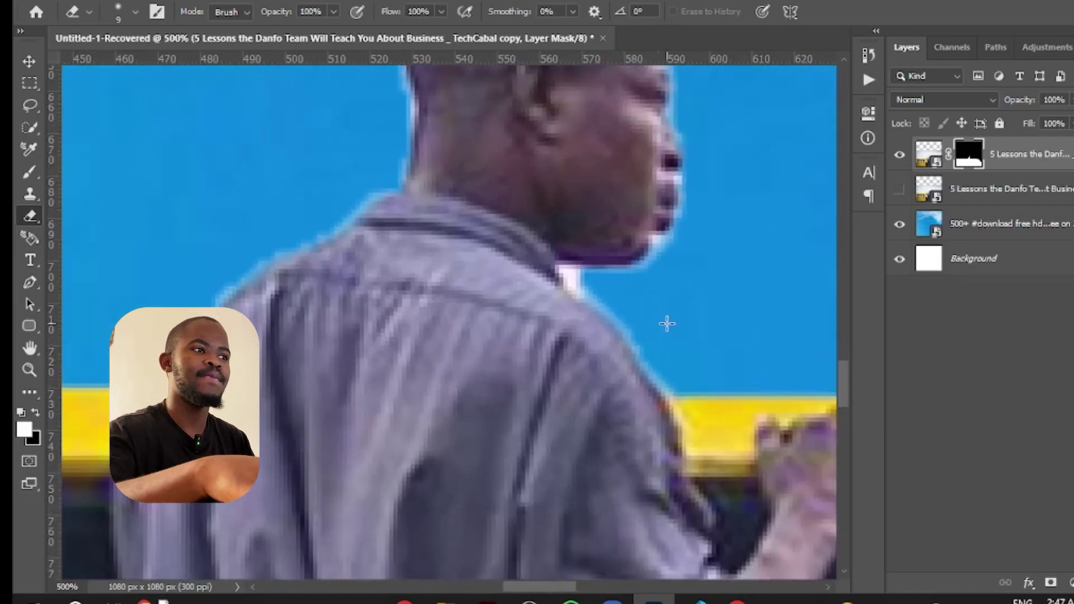
pyautogui.moveTo(584, 287)
pyautogui.mouseDown()
pyautogui.moveTo(568, 274)
pyautogui.moveTo(660, 355)
pyautogui.moveTo(707, 476)
pyautogui.mouseUp()
pyautogui.hotkey('ctrl', 'z')
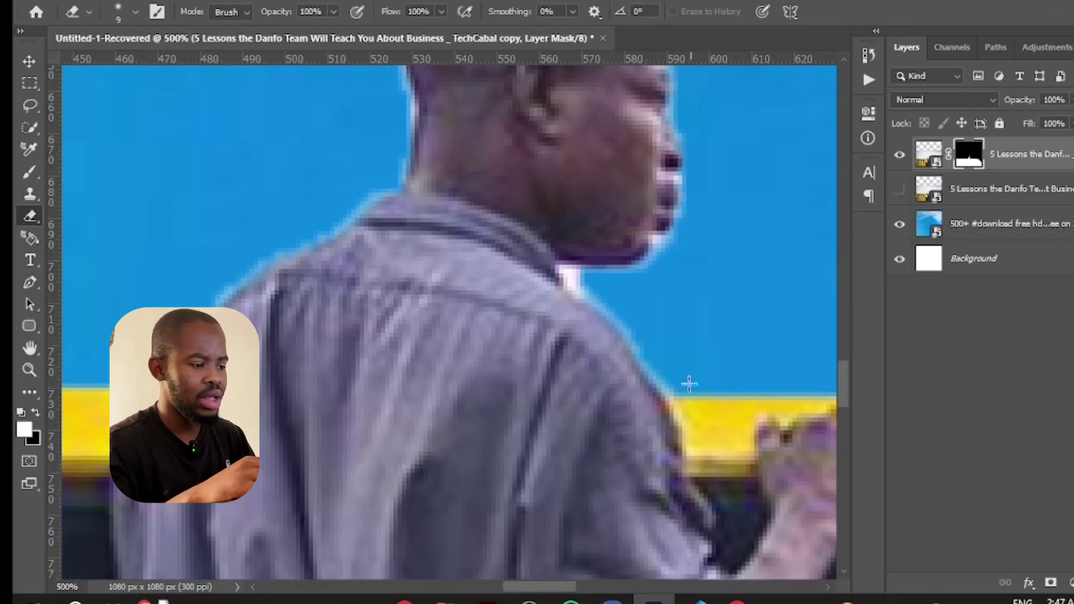
pyautogui.rightClick(670, 375)
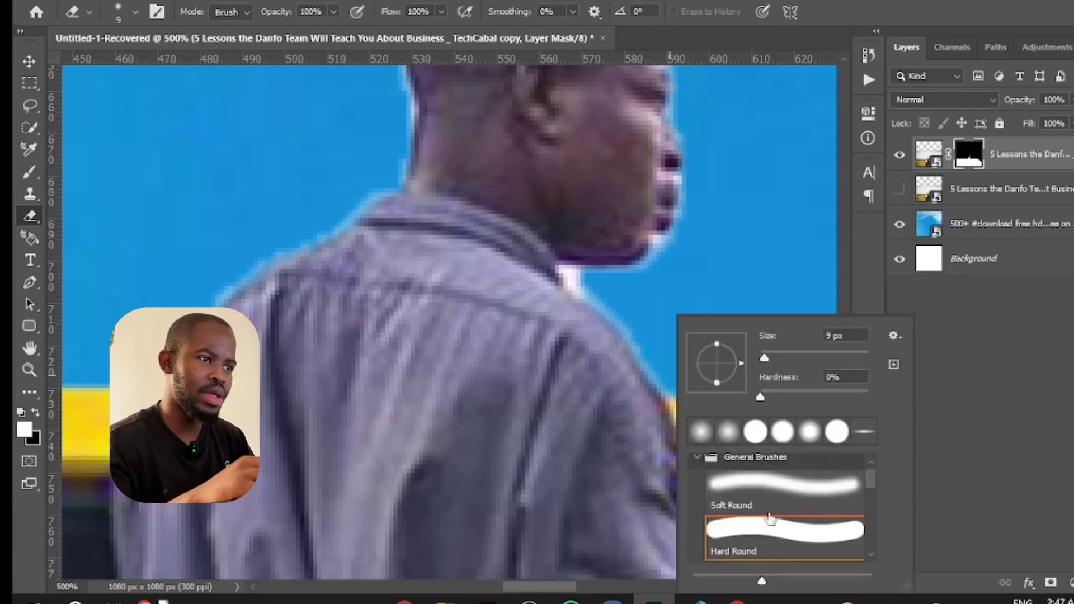
pyautogui.click(773, 532)
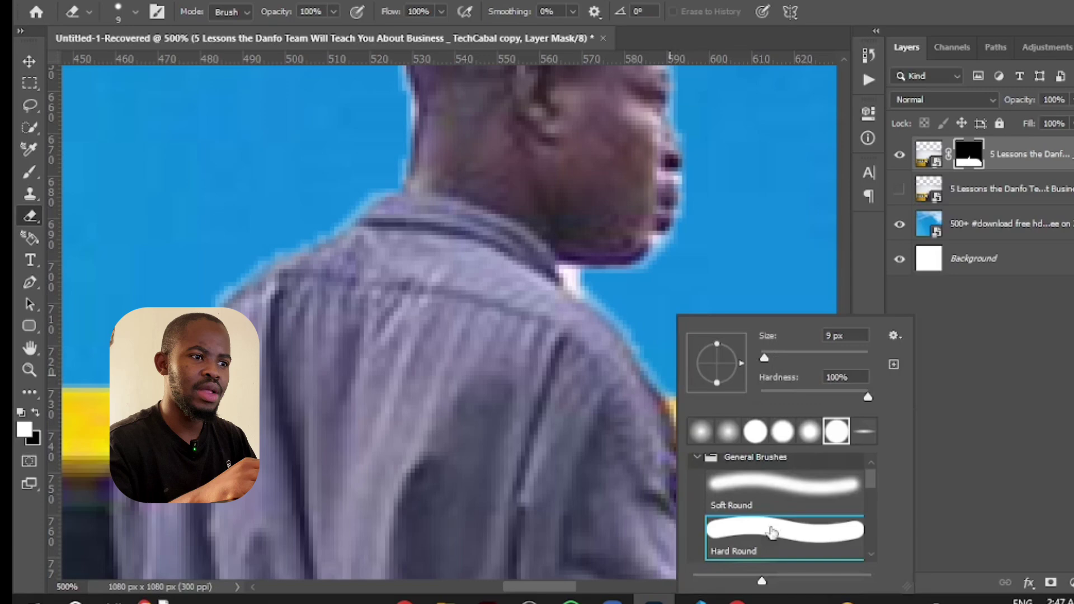
pyautogui.click(764, 361)
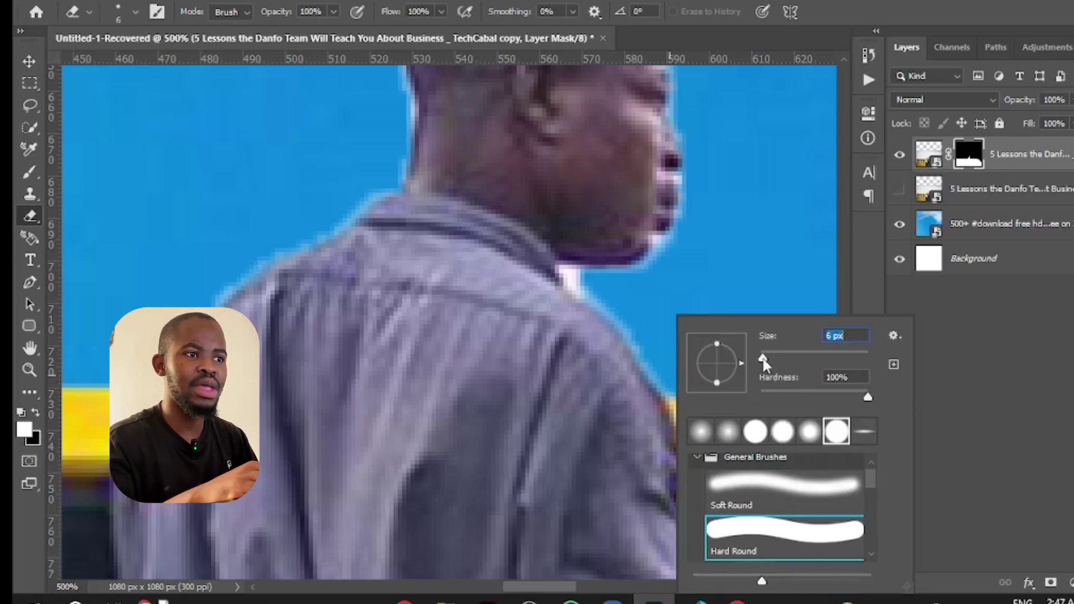
pyautogui.click(780, 251)
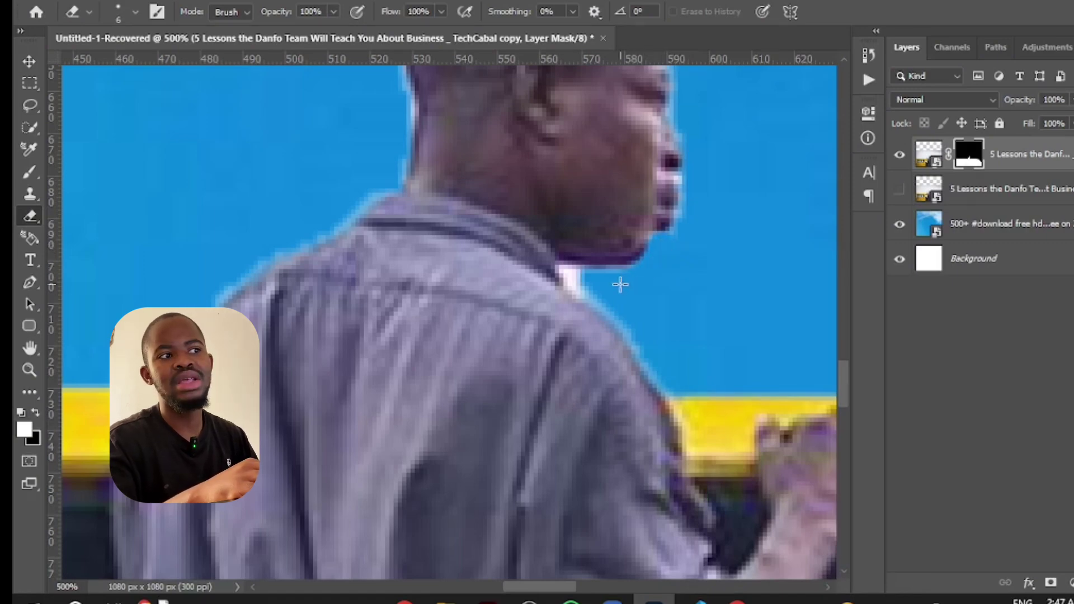
# Erase the white fringe under the man's chin and along his shoulder, undoing cuts into the bus roof
pyautogui.moveTo(589, 288)
pyautogui.mouseDown()
pyautogui.moveTo(565, 276)
pyautogui.moveTo(588, 284)
pyautogui.mouseUp()
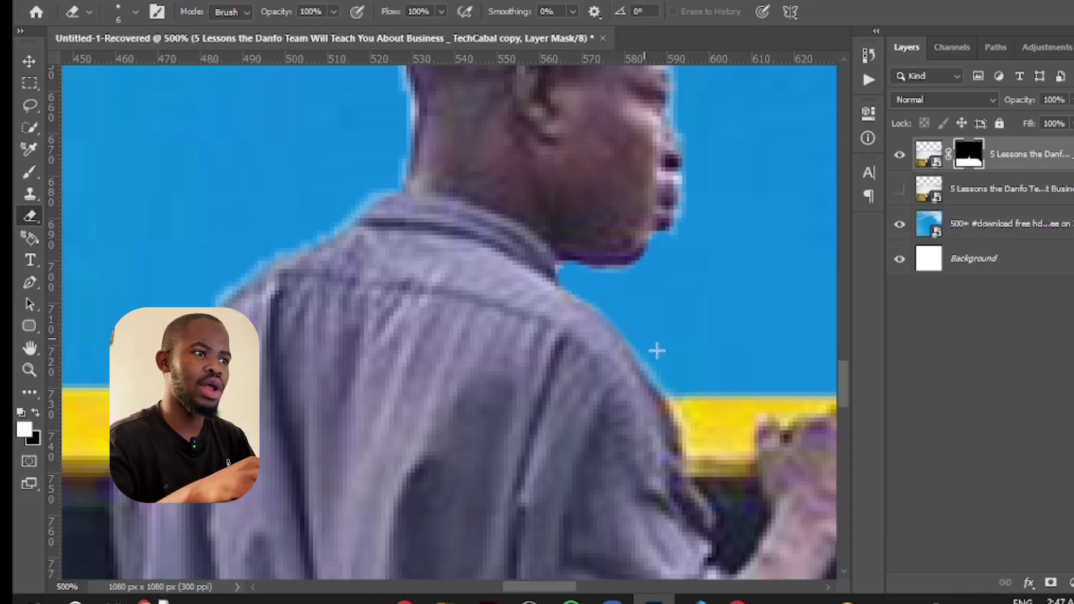
pyautogui.moveTo(670, 379)
pyautogui.mouseDown()
pyautogui.moveTo(679, 391)
pyautogui.moveTo(768, 387)
pyautogui.mouseUp()
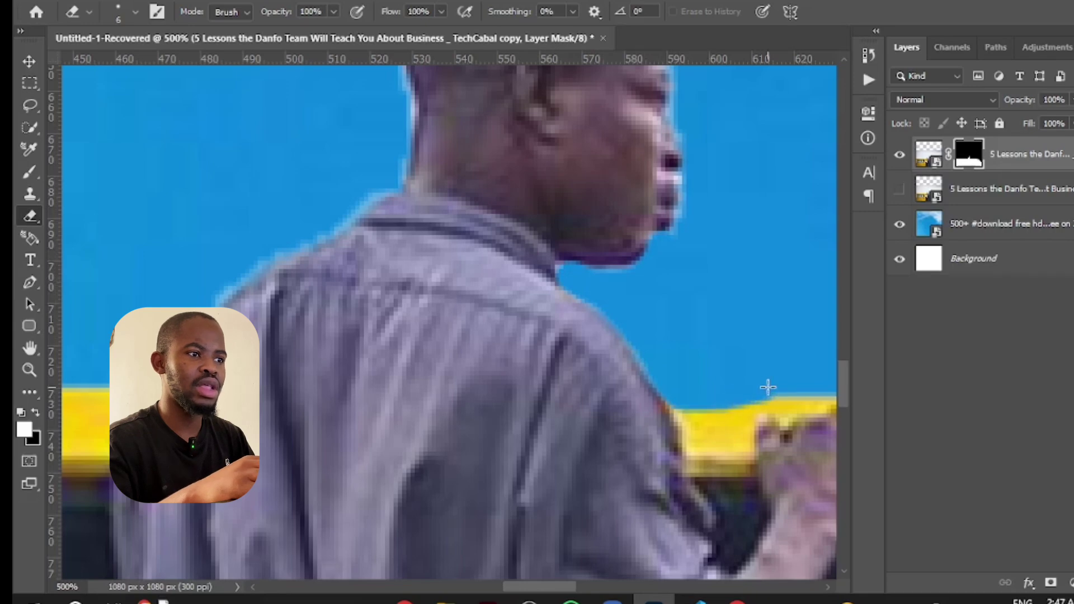
pyautogui.hotkey('ctrl', 'z')
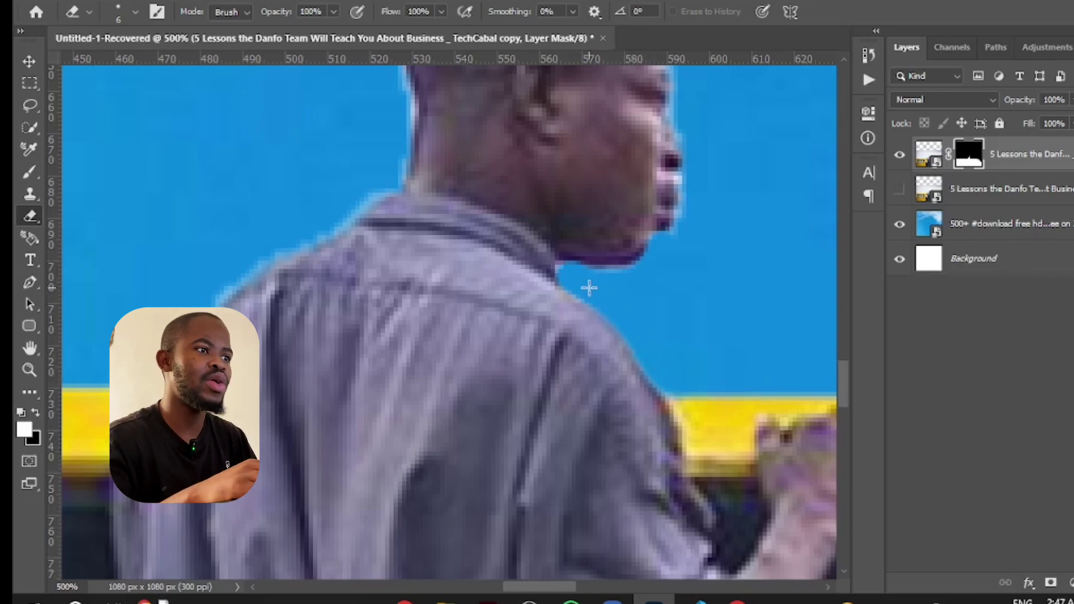
pyautogui.moveTo(841, 364); pyautogui.dragTo(839, 351)
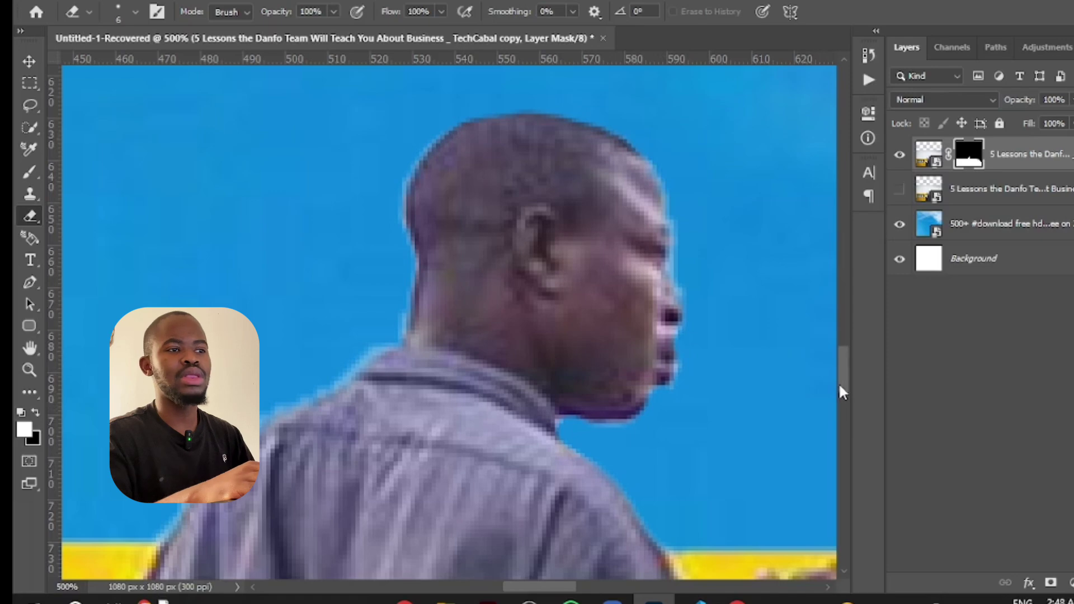
pyautogui.scroll(-2, 842, 392)
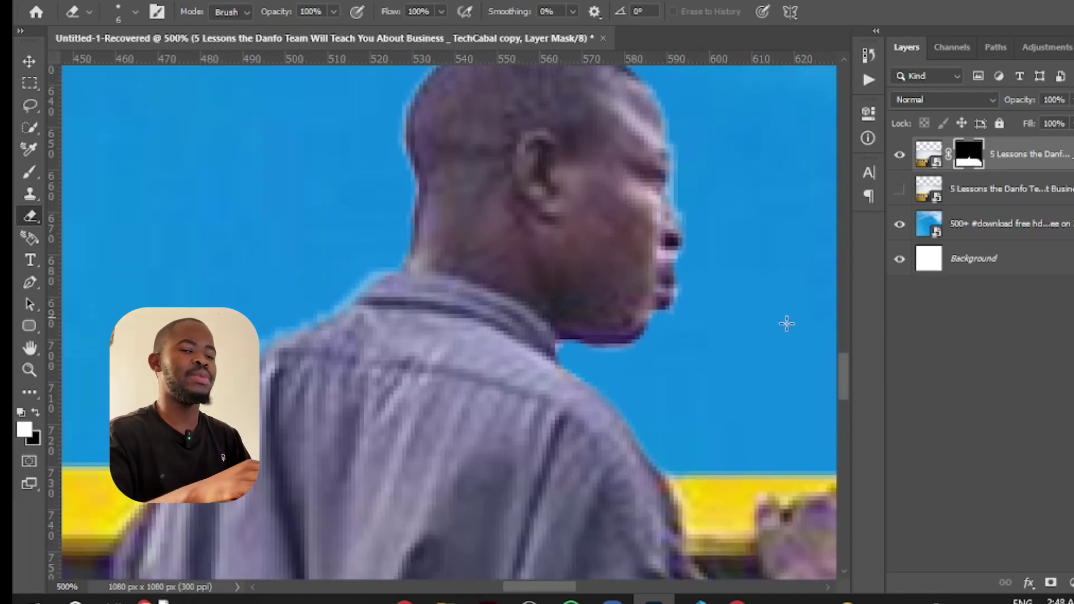
pyautogui.scroll(1, 843, 367)
pyautogui.hotkey('ctrl', '-')
pyautogui.scroll(1, 844, 365)
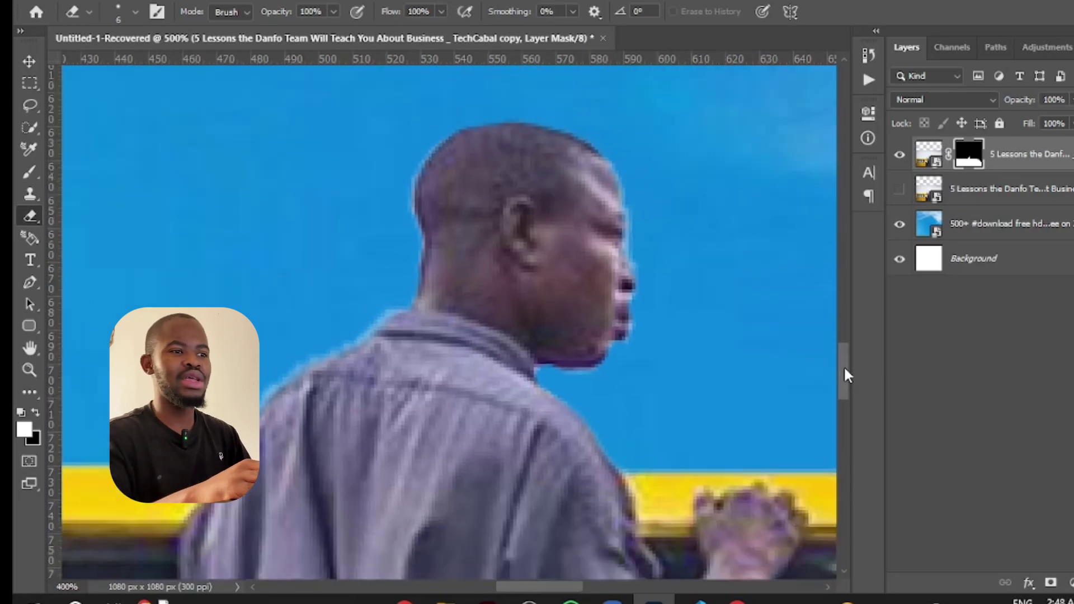
pyautogui.hotkey('ctrl', '-')
pyautogui.hotkey('ctrl', '-')
pyautogui.hotkey('ctrl', '-')
pyautogui.hotkey('ctrl', '-')
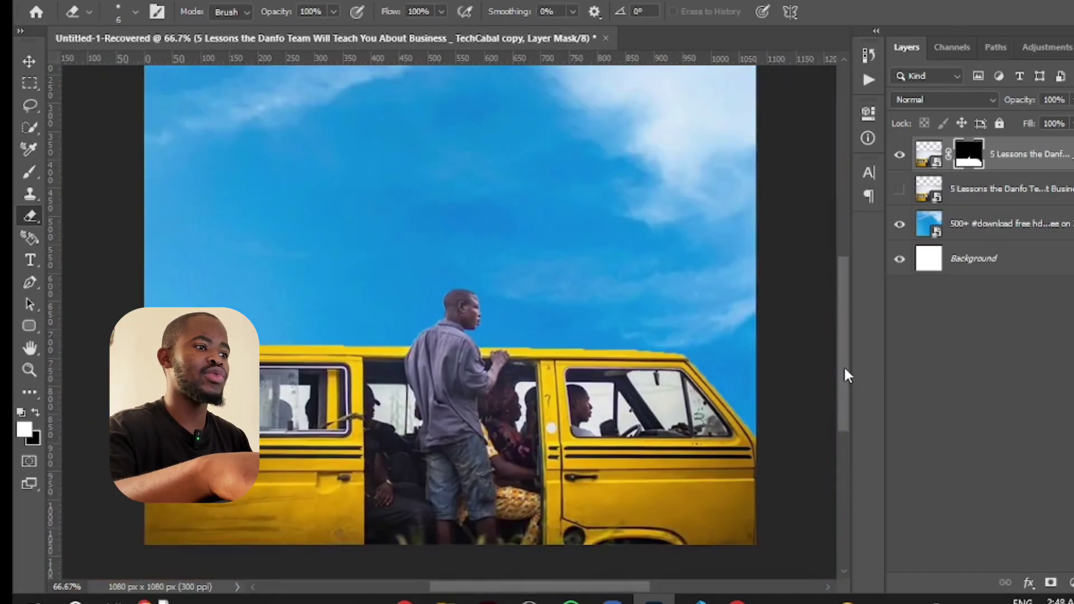
# Zoom out to 50% for the whole flyer and select the cloudy sky layer with the Move tool
pyautogui.hotkey('ctrl', '-')
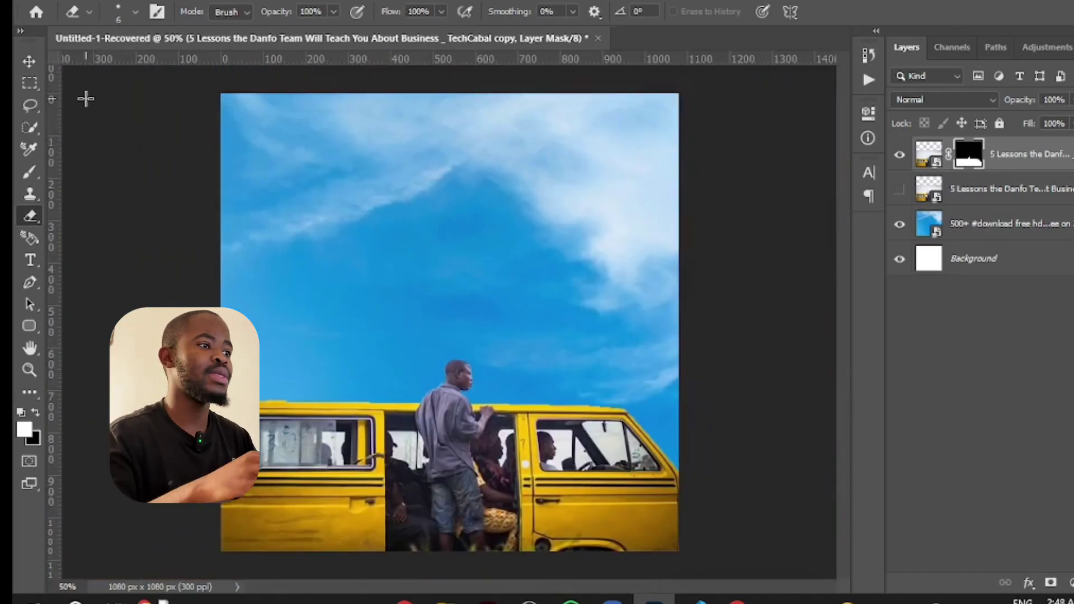
pyautogui.click(29, 60)
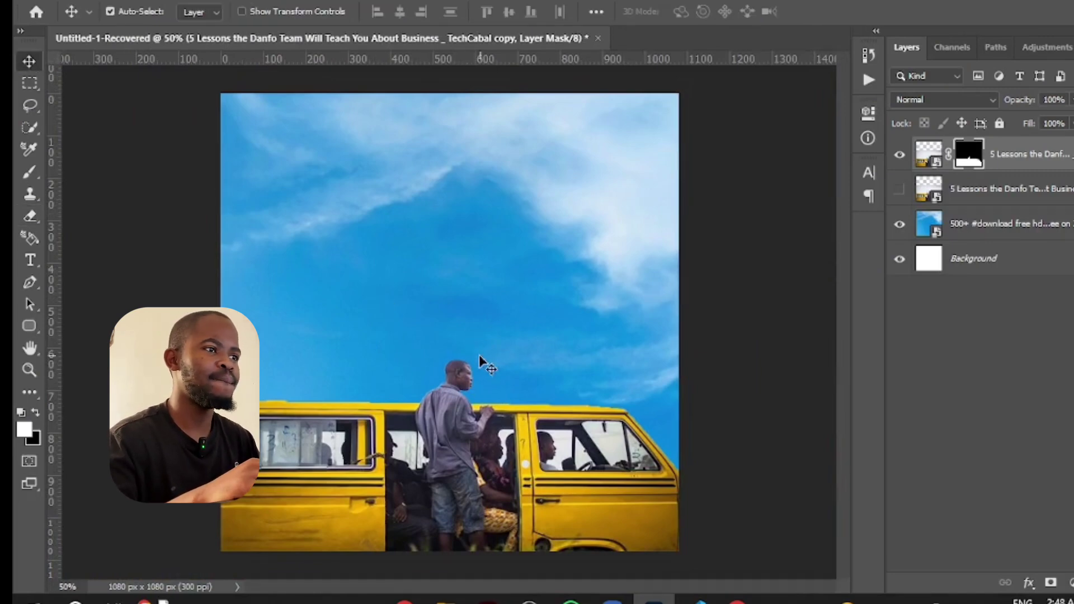
pyautogui.click(565, 327)
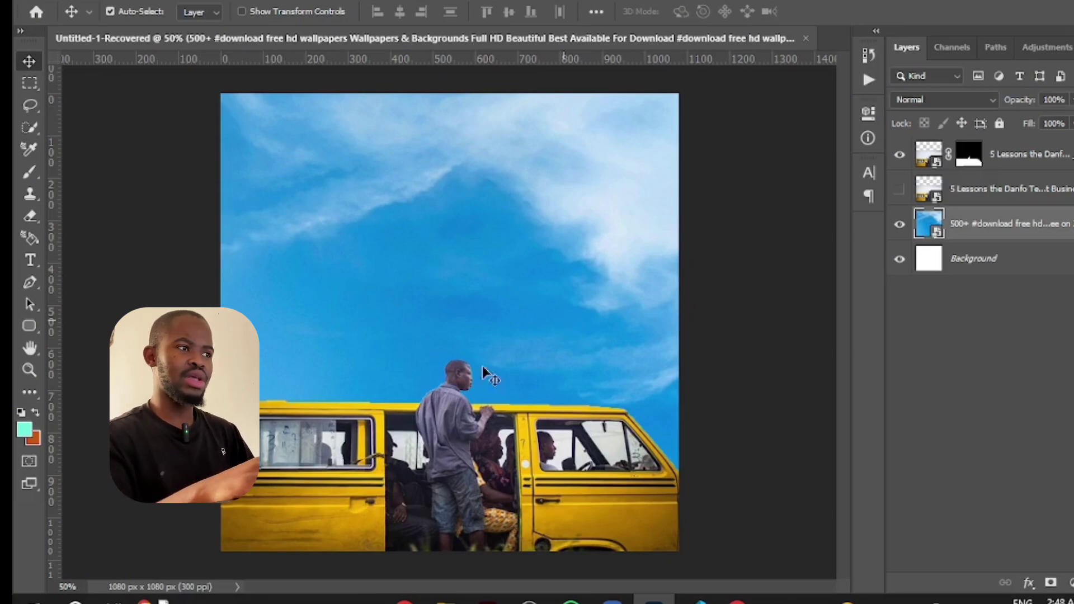
pyautogui.click(458, 385)
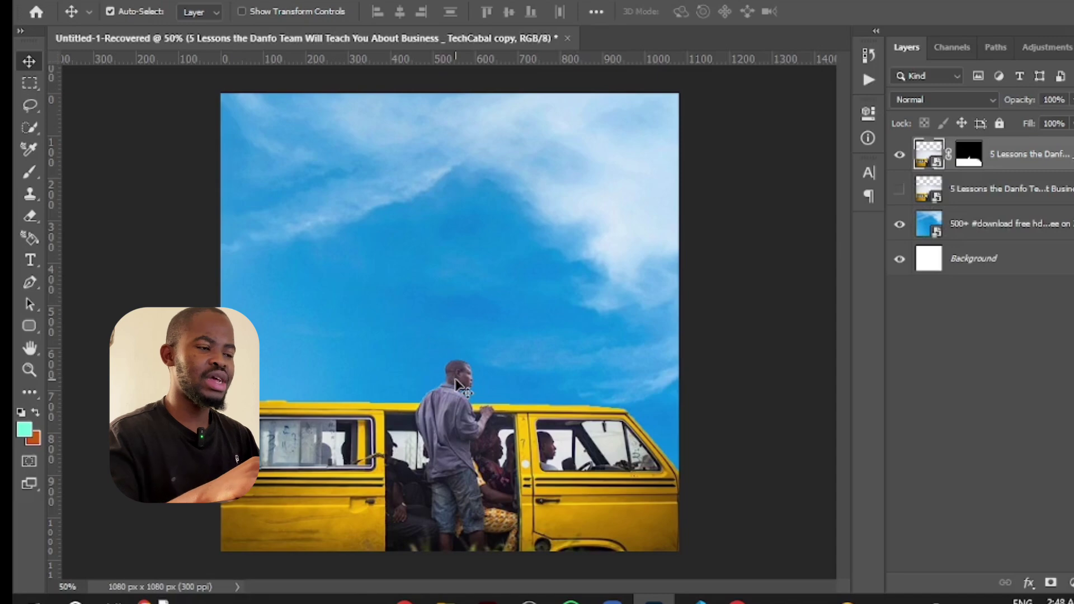
pyautogui.click(576, 309)
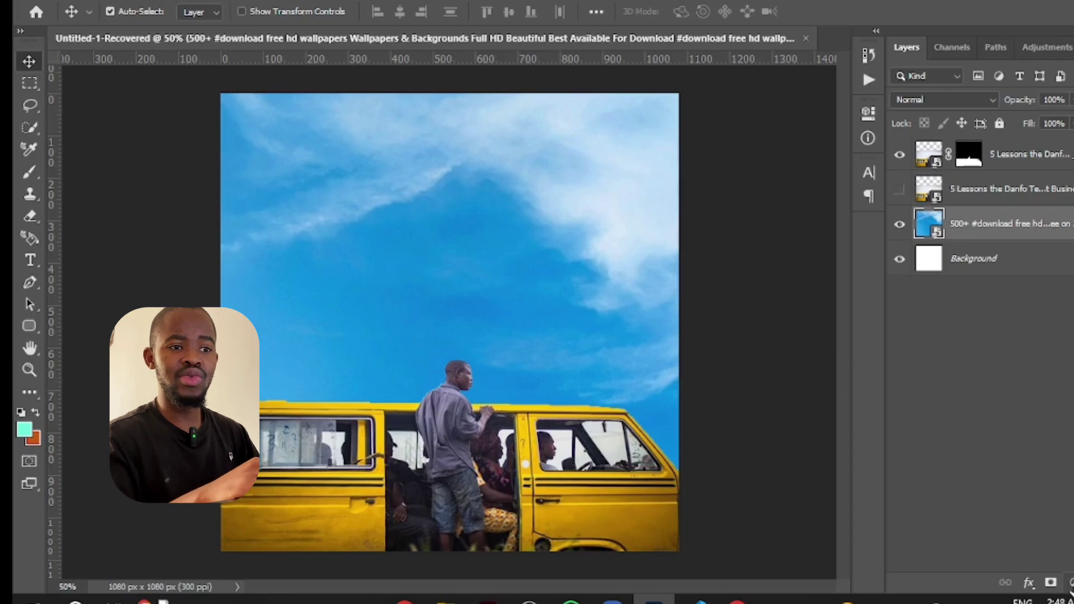
# Add a pale cyan (#90ffeb) Solid Color fill layer over the cloudy sky
pyautogui.click(1071, 584)
pyautogui.click(1059, 284)
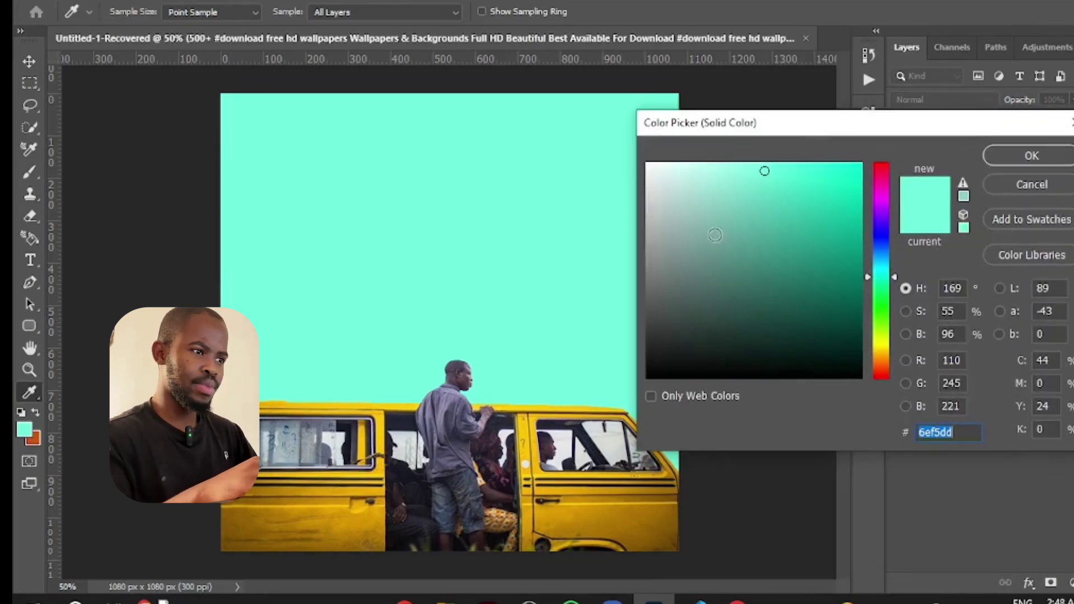
pyautogui.moveTo(714, 241)
pyautogui.mouseDown()
pyautogui.moveTo(707, 146)
pyautogui.moveTo(738, 162)
pyautogui.mouseUp()
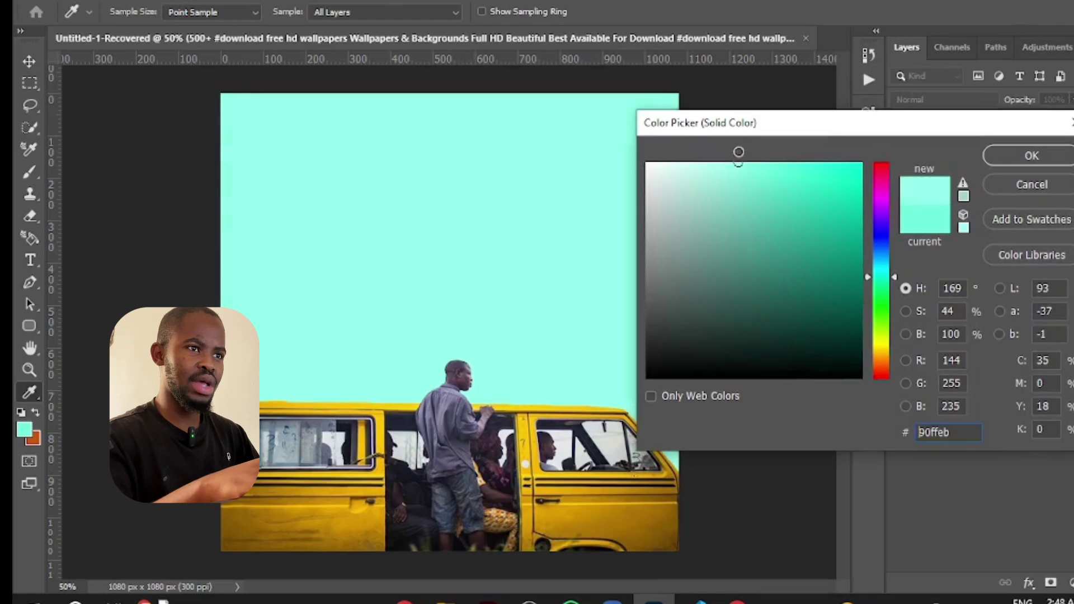
pyautogui.click(1008, 157)
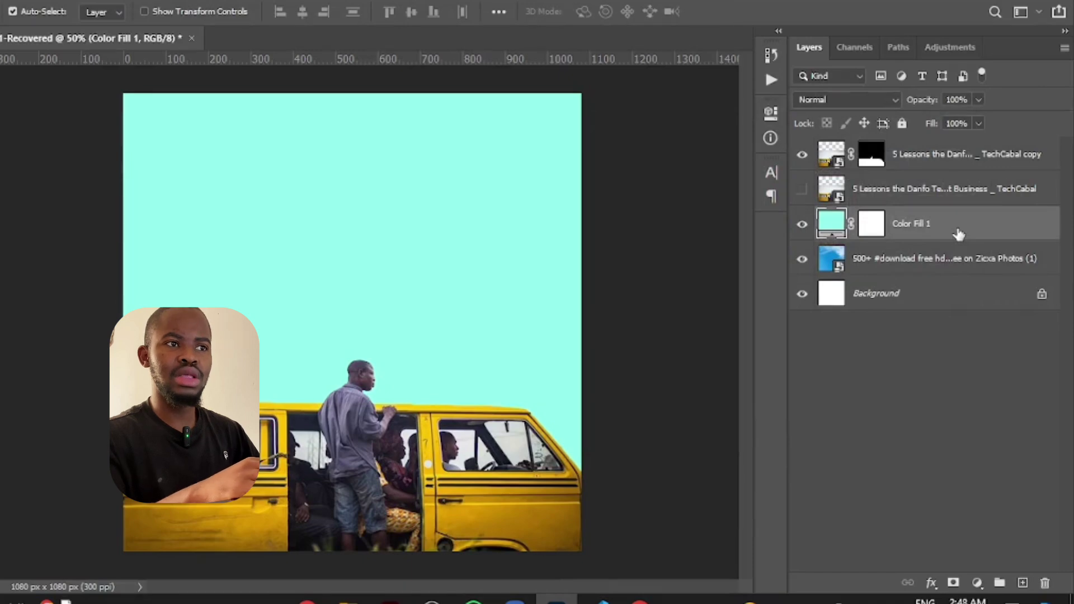
pyautogui.press('h')
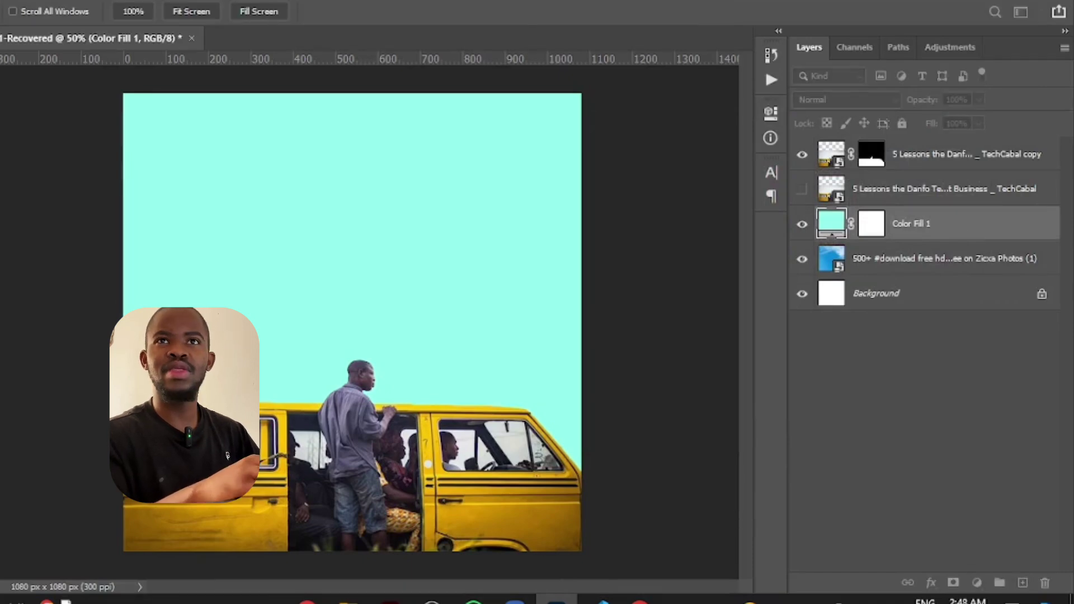
# Set Color Fill 1's This Layer Blend If split sliders to 0/41 and 188/255
pyautogui.doubleClick(979, 223)
pyautogui.moveTo(1002, 182); pyautogui.dragTo(741, 89)
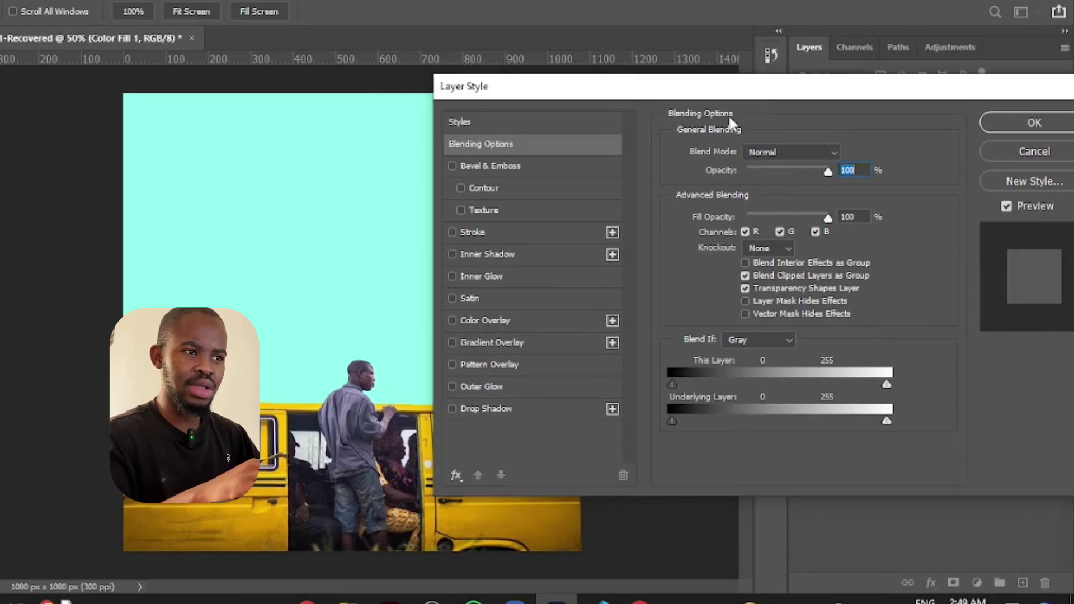
pyautogui.moveTo(727, 92); pyautogui.dragTo(826, 84)
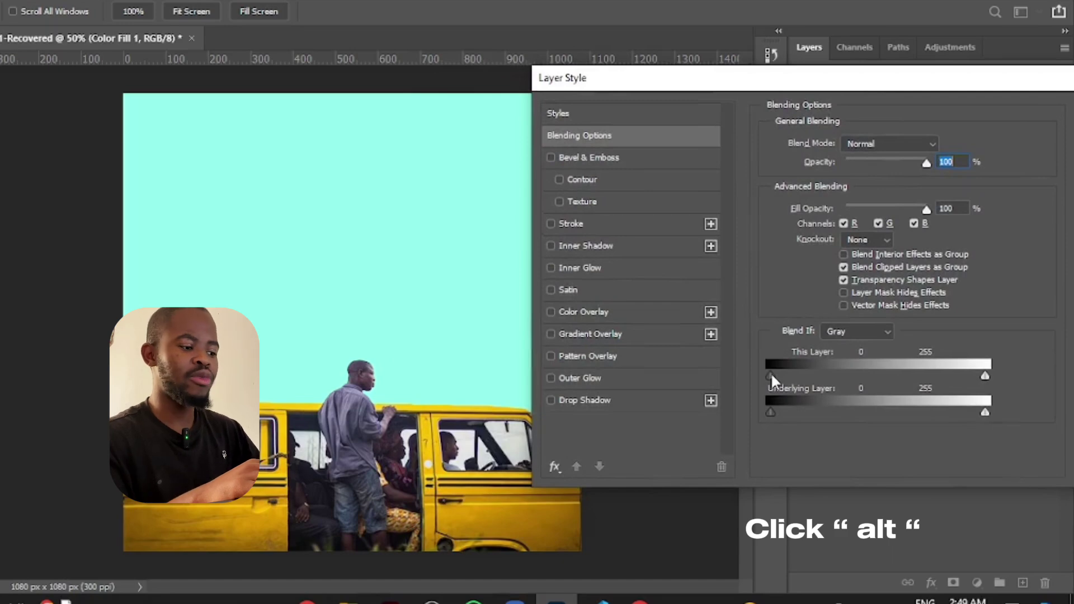
pyautogui.moveTo(771, 372); pyautogui.dragTo(845, 371)
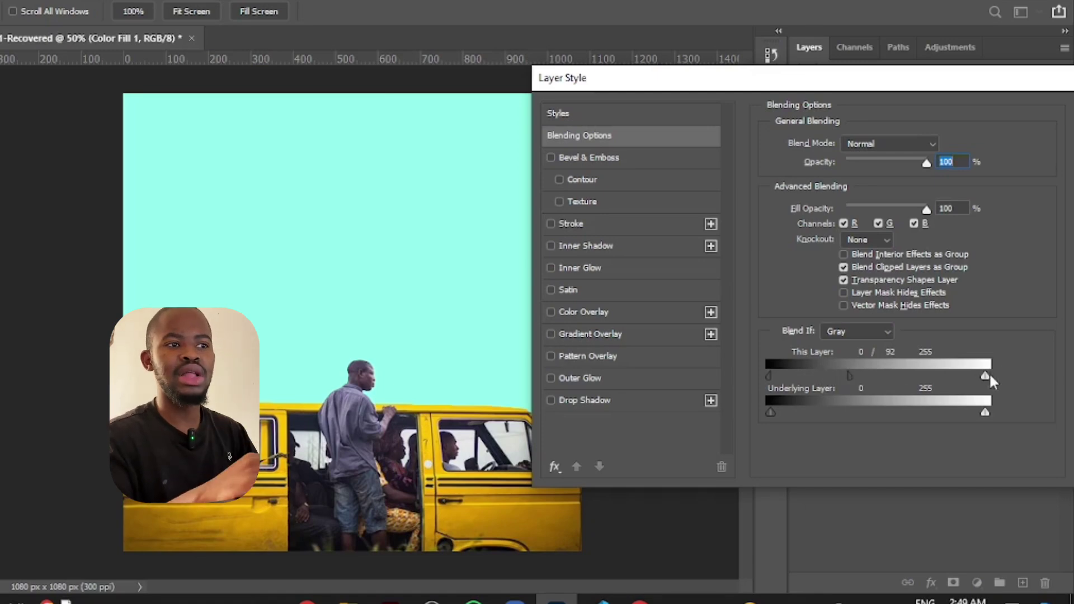
pyautogui.moveTo(985, 381); pyautogui.dragTo(931, 384)
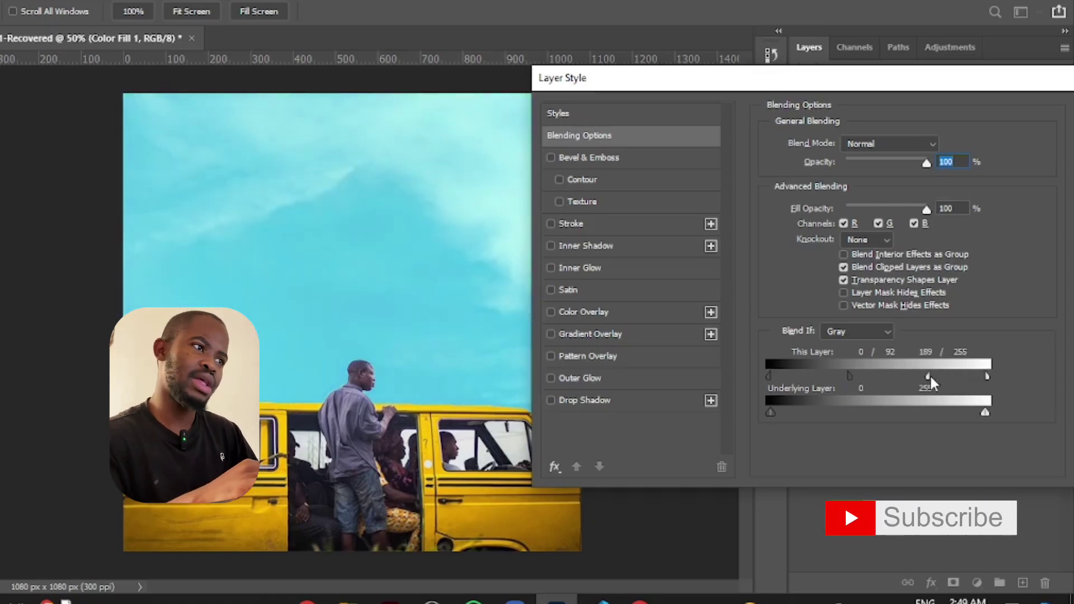
pyautogui.moveTo(850, 382); pyautogui.dragTo(807, 382)
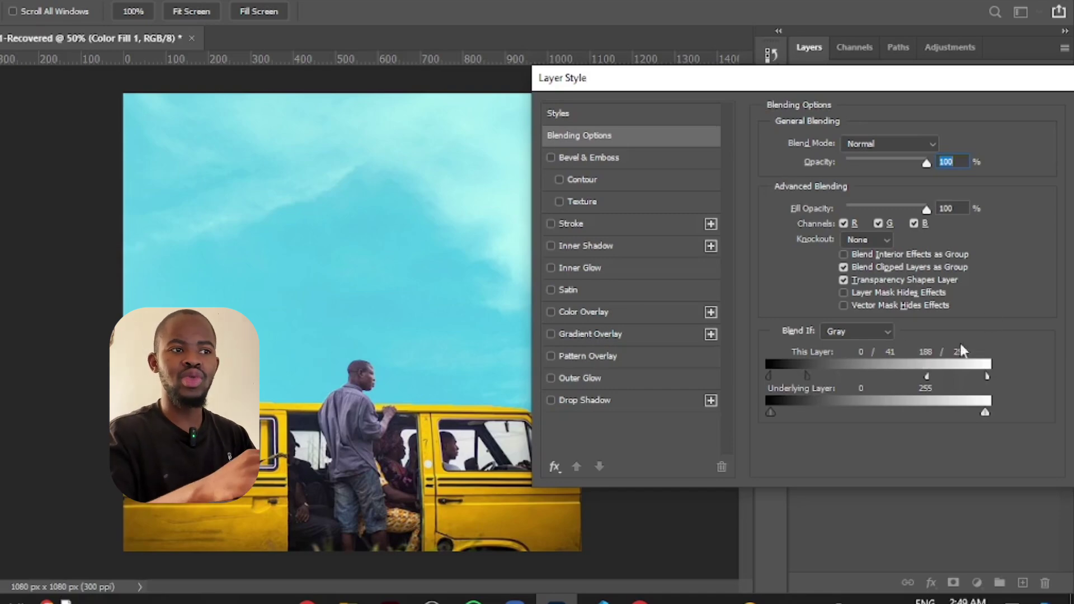
pyautogui.moveTo(1004, 78); pyautogui.dragTo(730, 107)
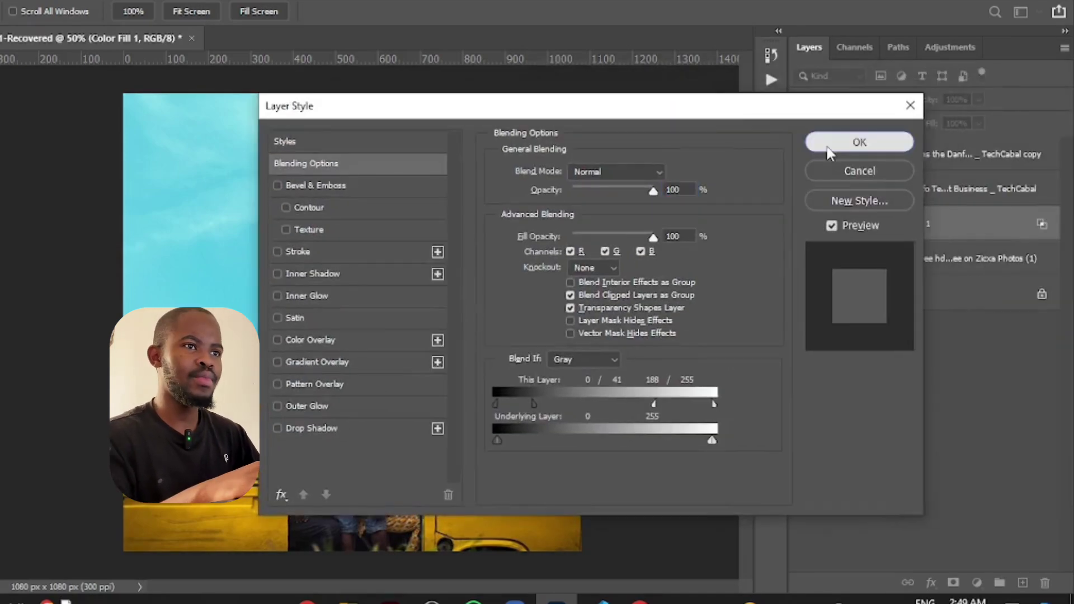
pyautogui.click(860, 142)
pyautogui.click(342, 426)
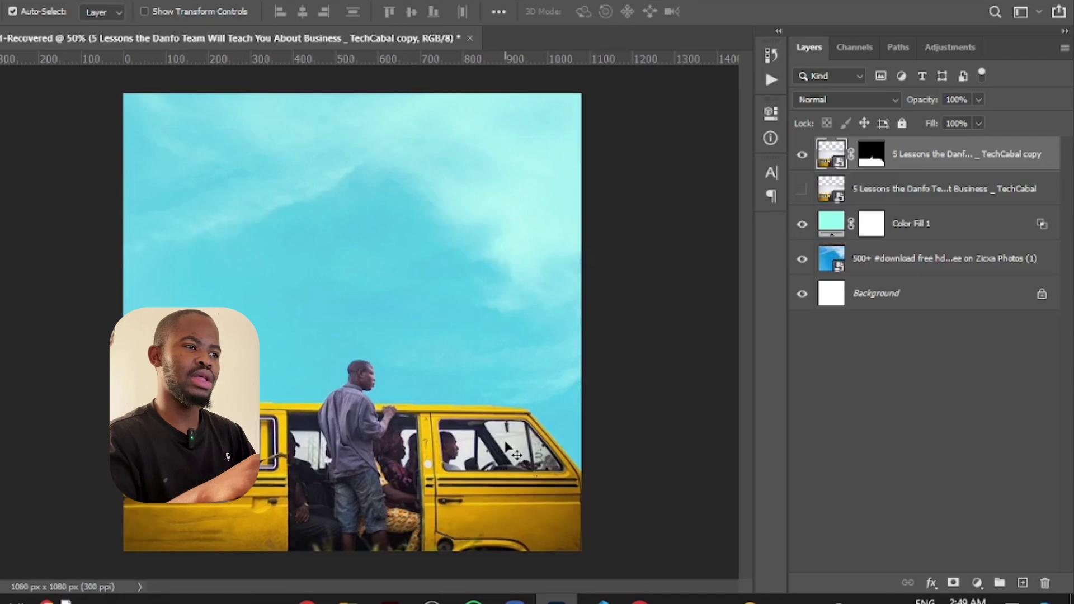
# Fully lock Color Fill 1 and place the blank yellow billboard photo above the bus
pyautogui.click(421, 346)
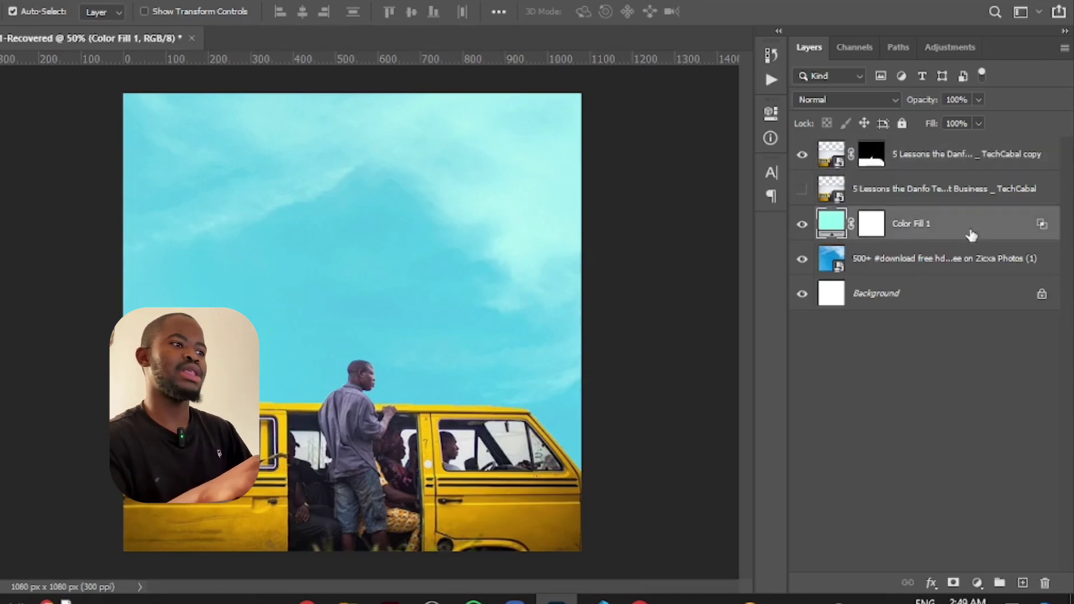
pyautogui.click(902, 123)
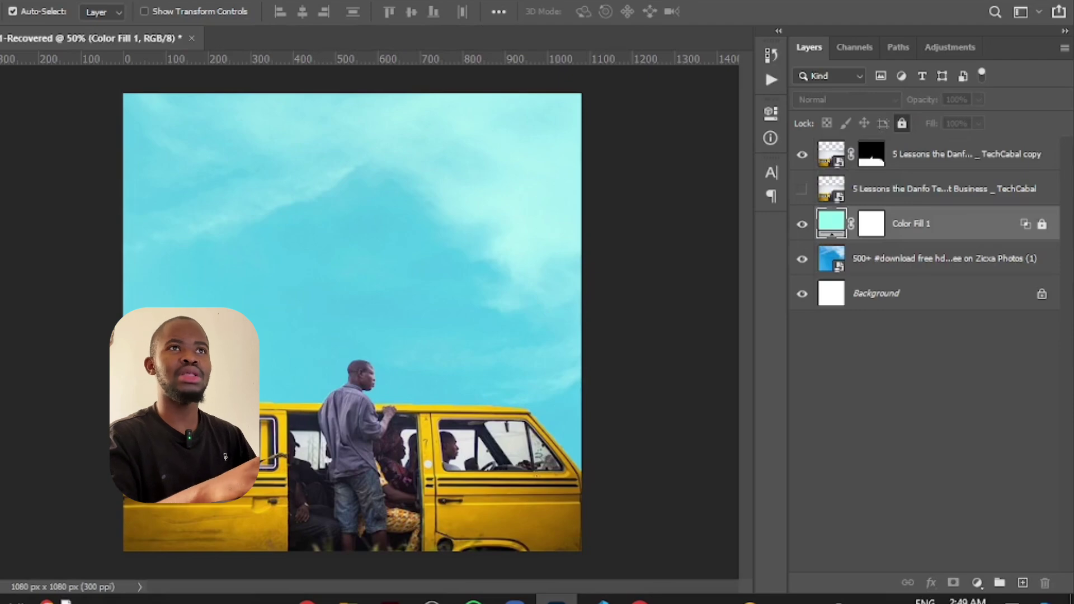
pyautogui.moveTo(685, 459); pyautogui.dragTo(437, 416)
pyautogui.press('Return')
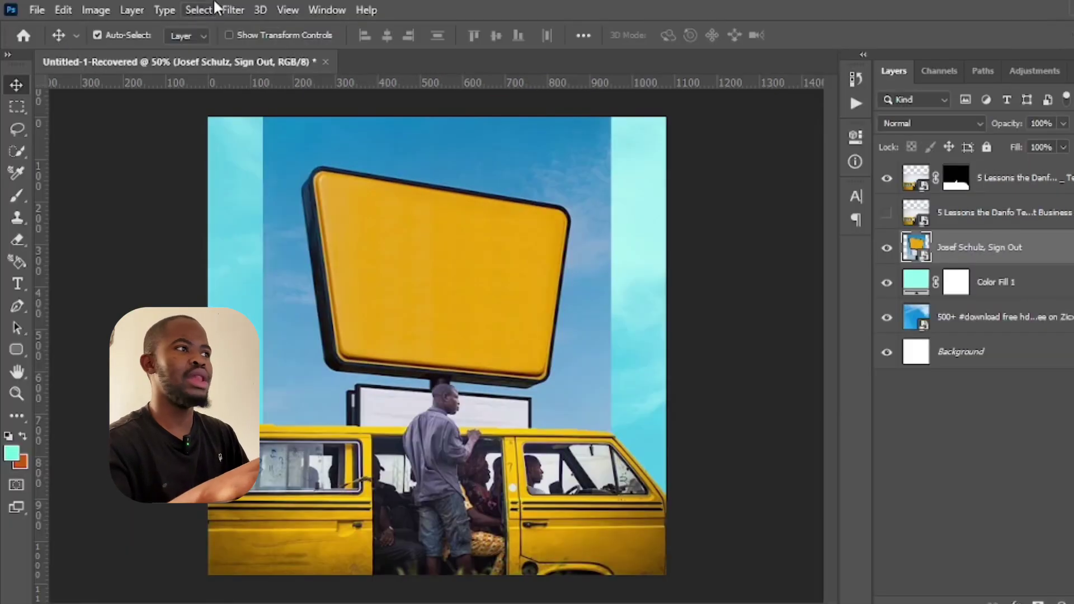
# Select the billboard with Select Subject, subtracting along the white panel's top edge
pyautogui.click(215, 9)
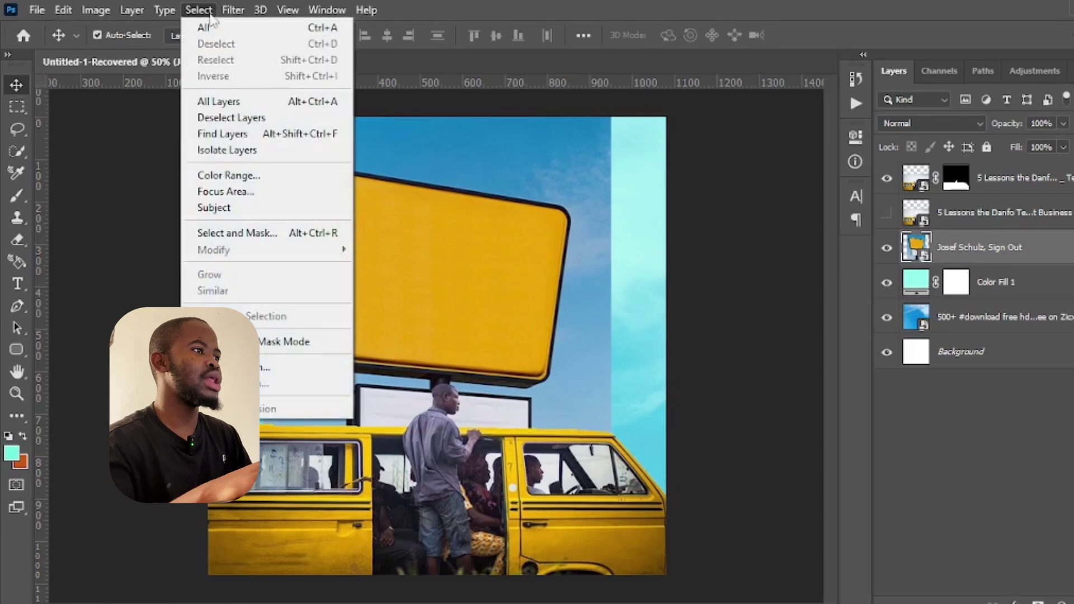
pyautogui.click(247, 209)
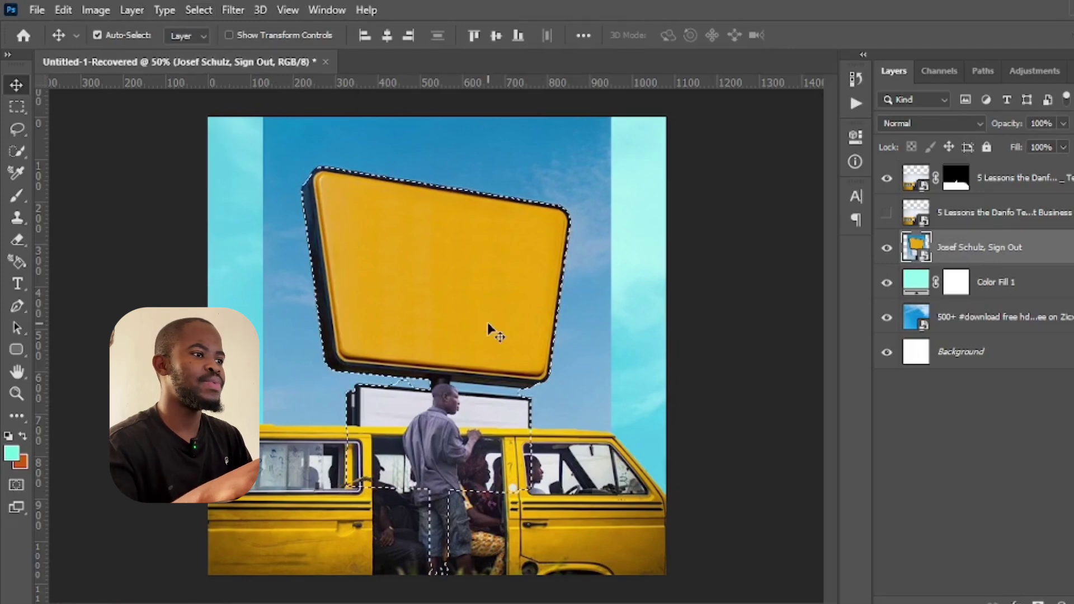
pyautogui.click(15, 154)
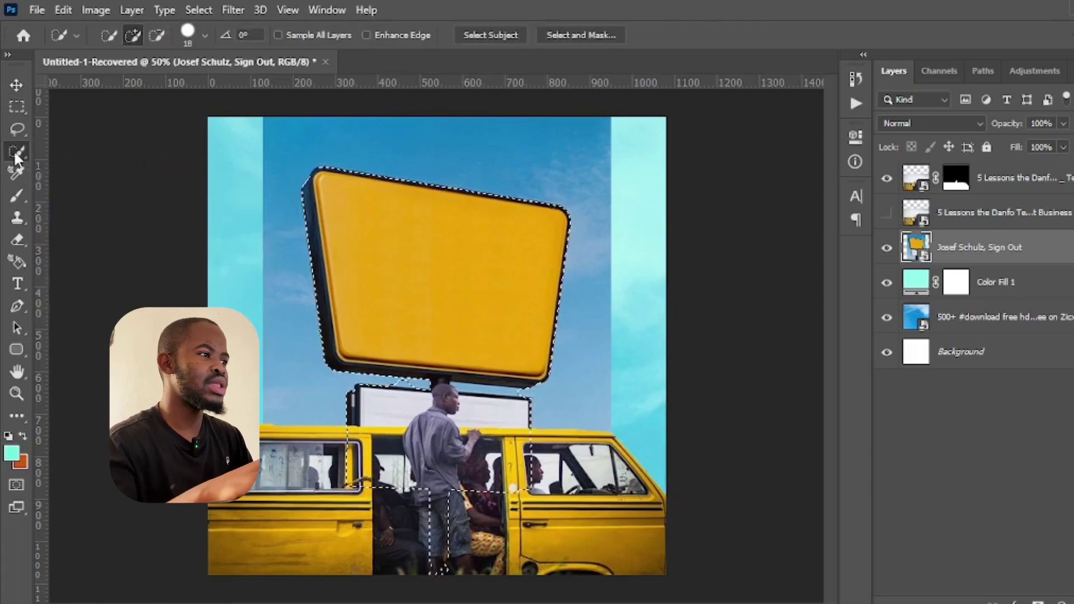
pyautogui.click(158, 35)
pyautogui.hotkey('ctrl', '+')
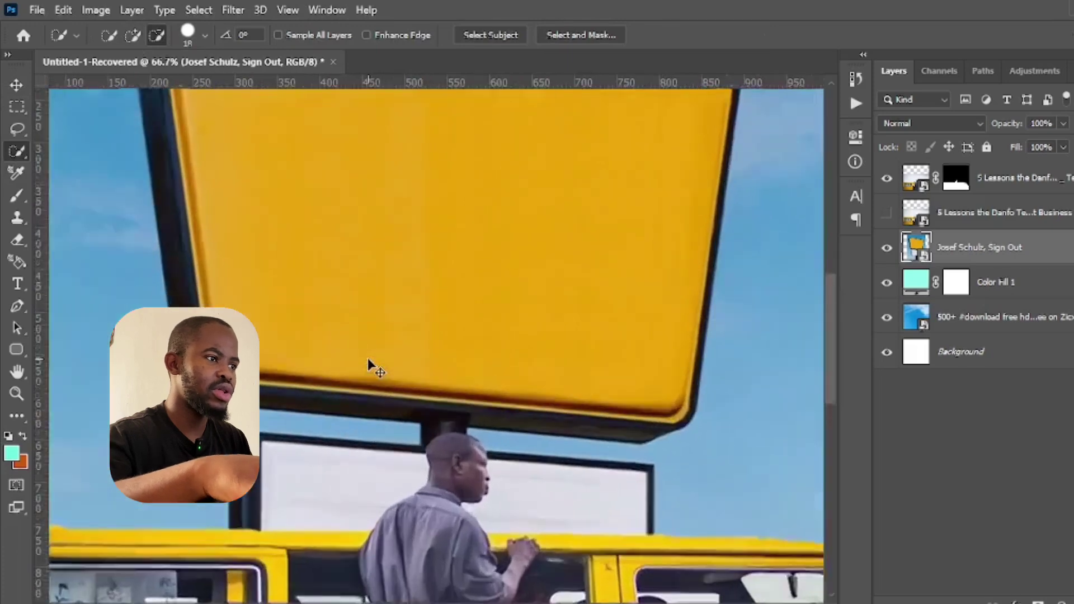
pyautogui.hotkey('ctrl', '+')
pyautogui.hotkey('ctrl', '+')
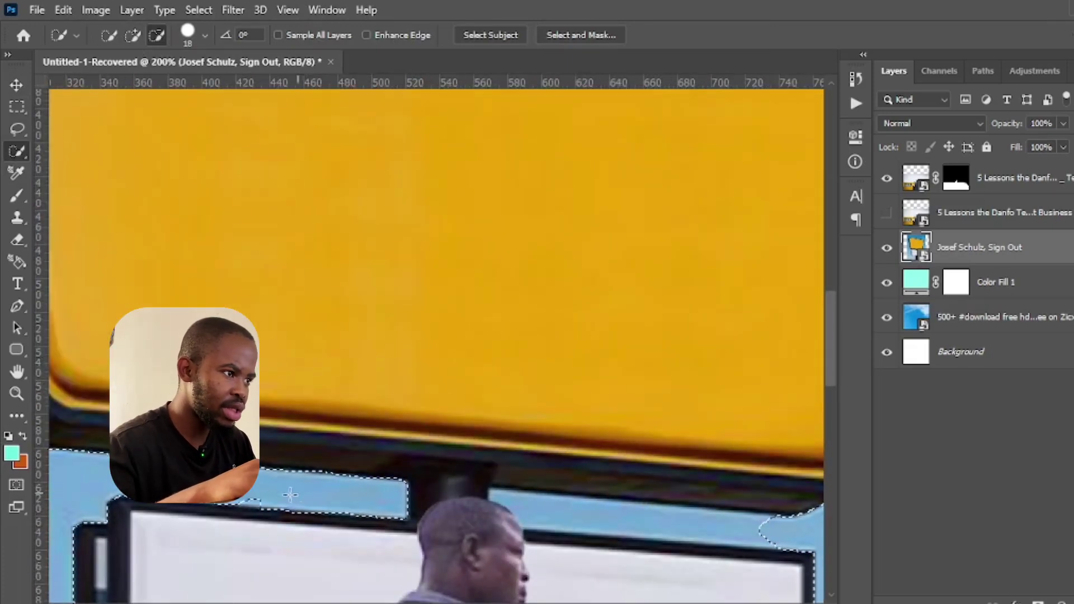
pyautogui.moveTo(290, 495); pyautogui.dragTo(251, 497)
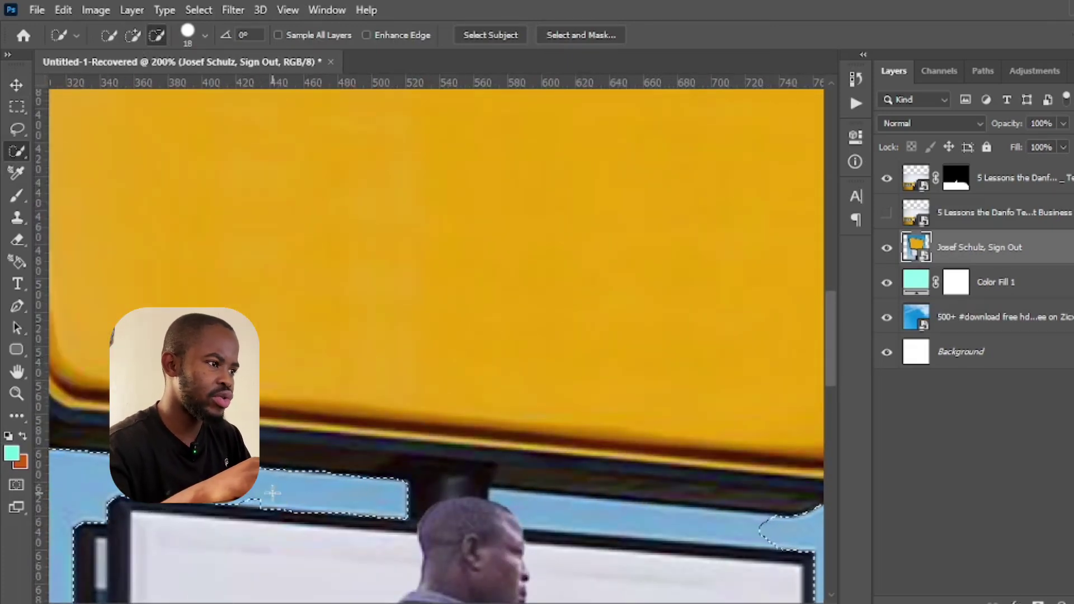
# Refine the selection with a 10 px brush and mask out the photo's sky
pyautogui.click(204, 34)
pyautogui.moveTo(124, 88); pyautogui.dragTo(119, 85)
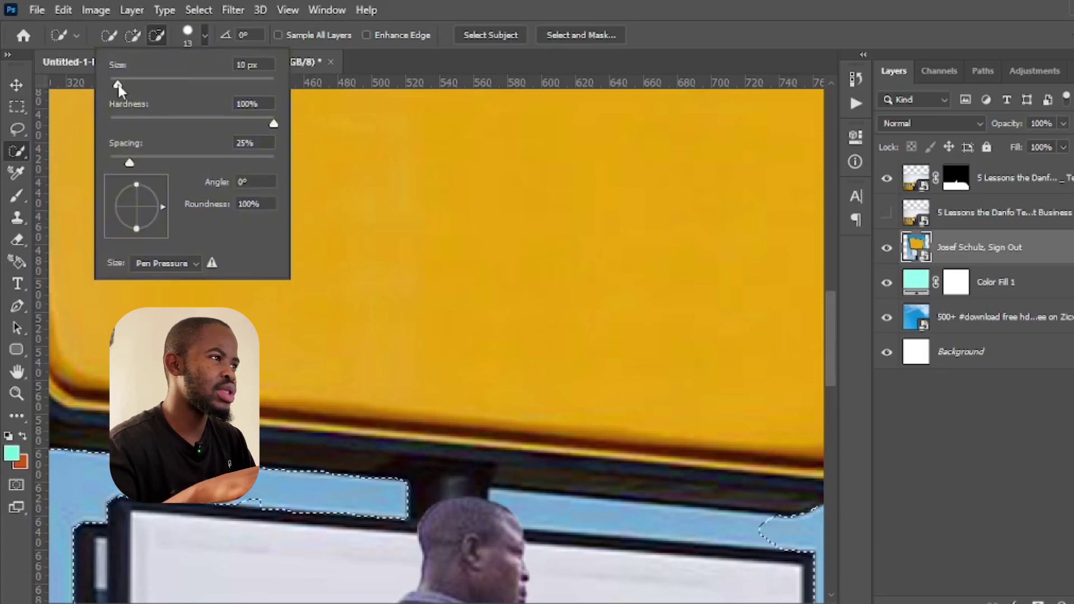
pyautogui.click(510, 11)
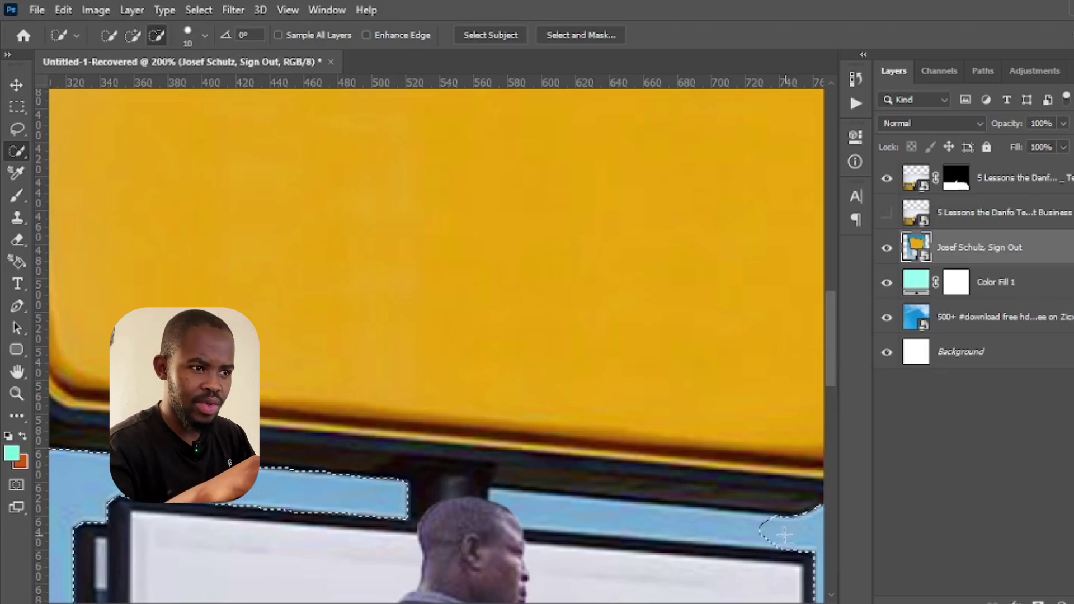
pyautogui.moveTo(784, 535)
pyautogui.mouseDown()
pyautogui.moveTo(560, 532)
pyautogui.moveTo(744, 537)
pyautogui.moveTo(586, 528)
pyautogui.mouseUp()
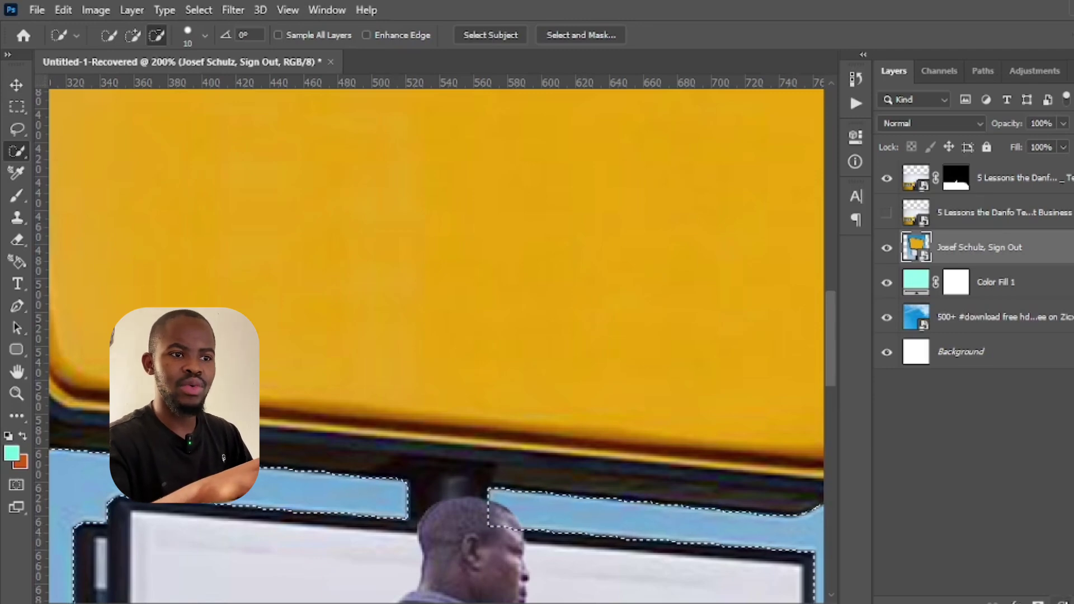
pyautogui.keyDown('alt'); pyautogui.click(972, 601); pyautogui.keyUp('alt')
pyautogui.hotkey('ctrl', '-')
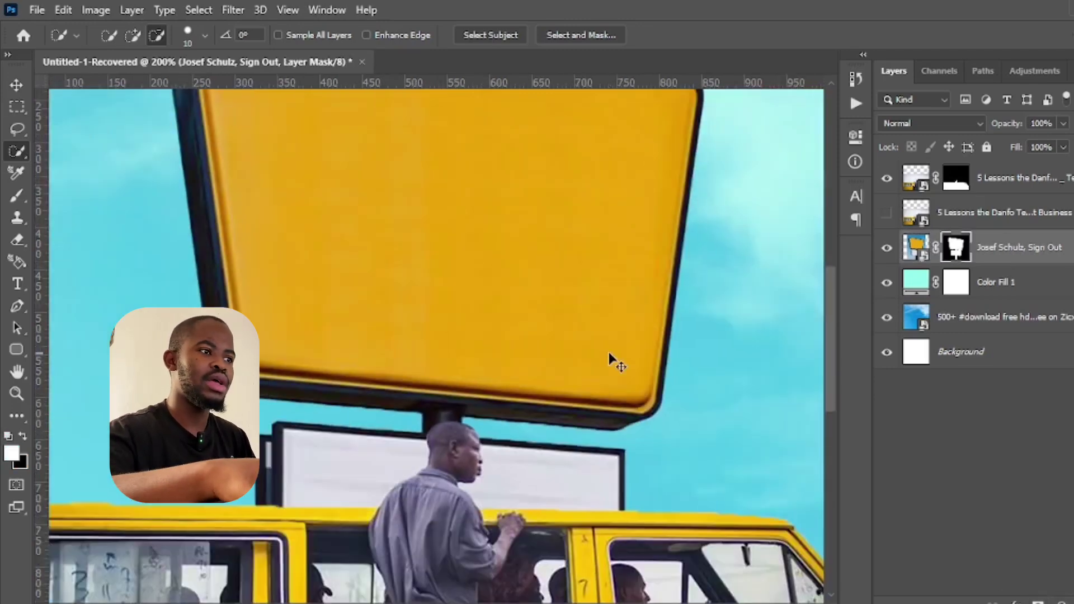
pyautogui.hotkey('ctrl', '-')
pyautogui.hotkey('ctrl', '-')
pyautogui.hotkey('ctrl', '-')
pyautogui.hotkey('ctrl', '-')
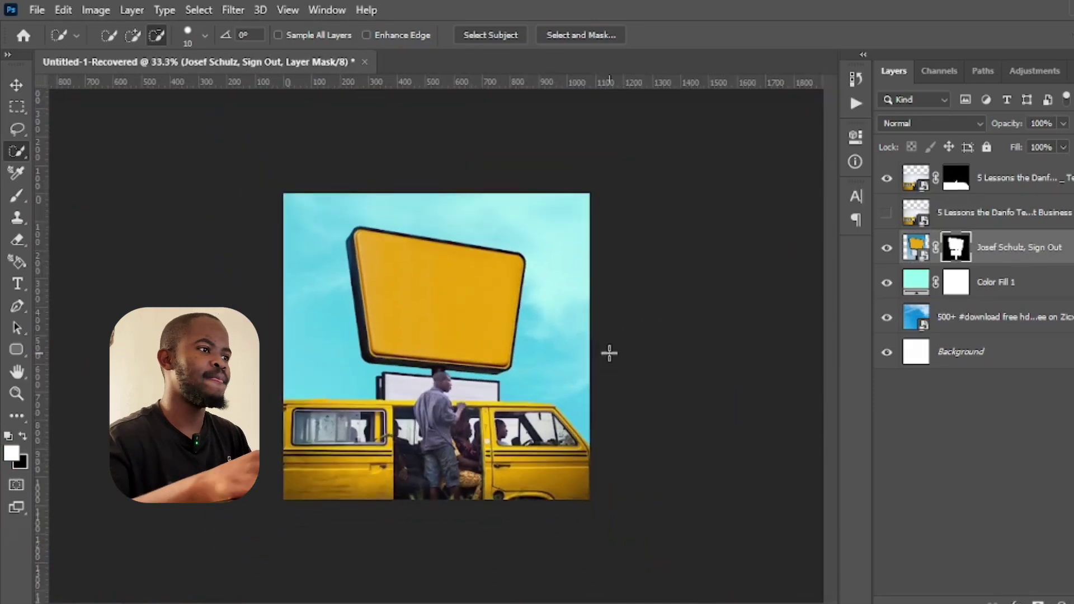
# Narrow the billboard from its right side and move it up and right above the bus
pyautogui.click(16, 85)
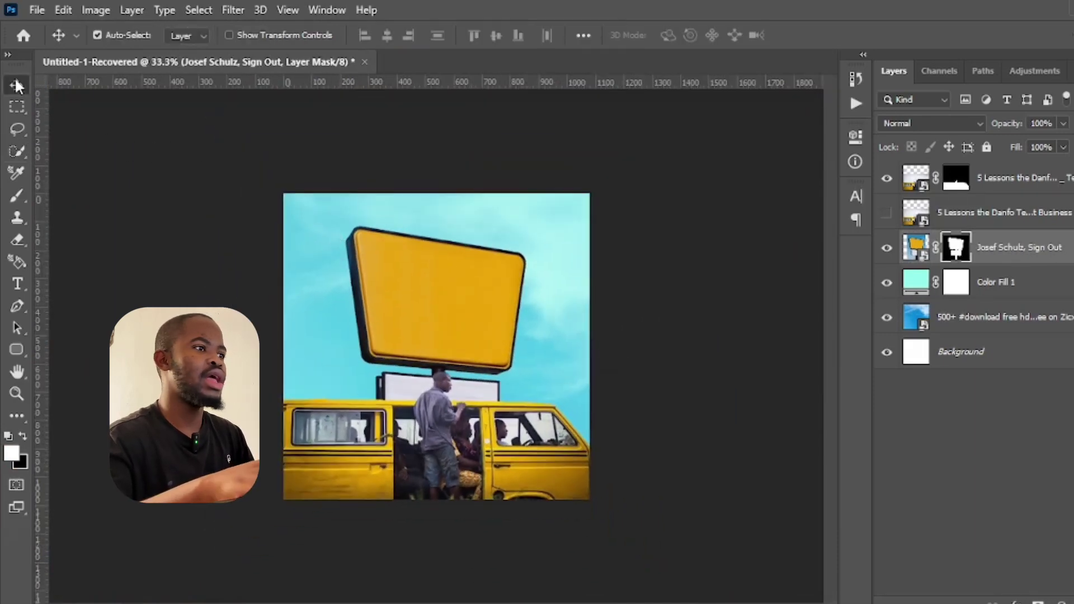
pyautogui.hotkey('ctrl', 't')
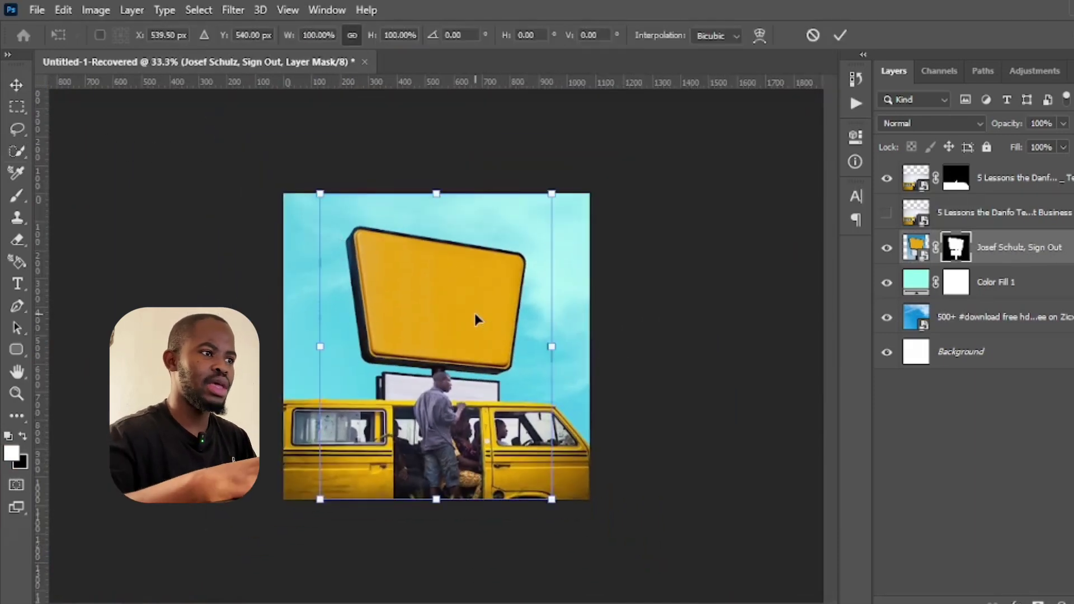
pyautogui.moveTo(552, 352); pyautogui.dragTo(509, 350)
pyautogui.press('Return')
pyautogui.moveTo(452, 319)
pyautogui.mouseDown()
pyautogui.moveTo(459, 303)
pyautogui.moveTo(469, 310)
pyautogui.mouseUp()
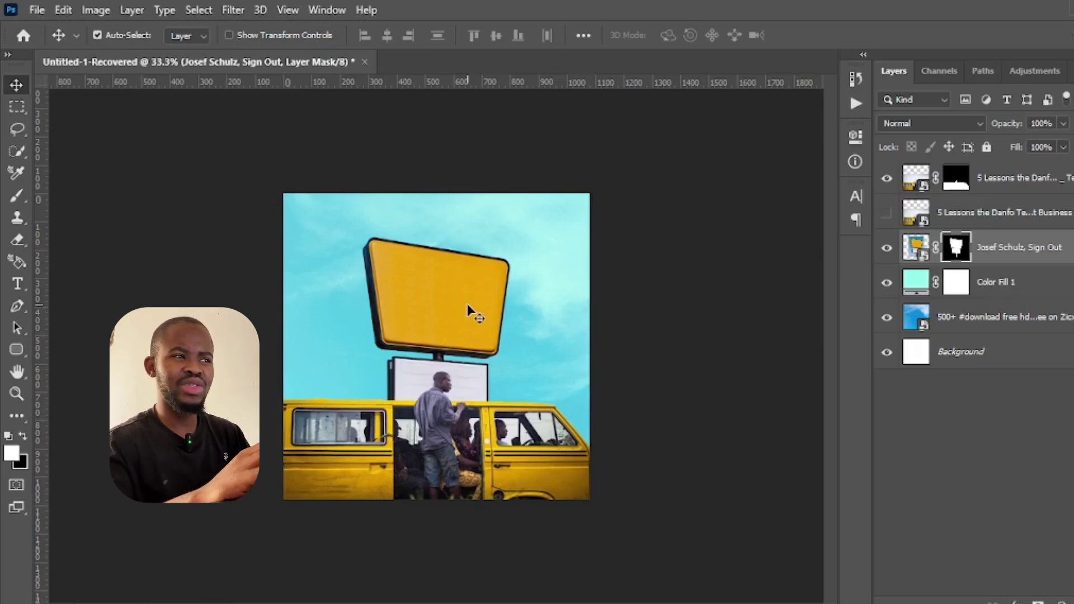
pyautogui.hotkey('ctrl', '+')
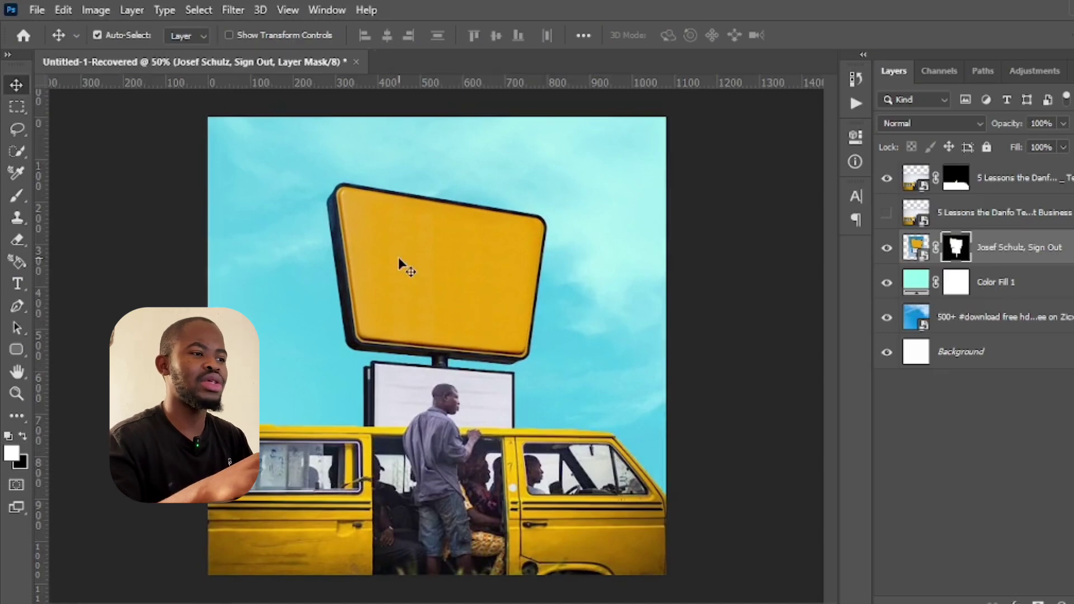
pyautogui.click(445, 394)
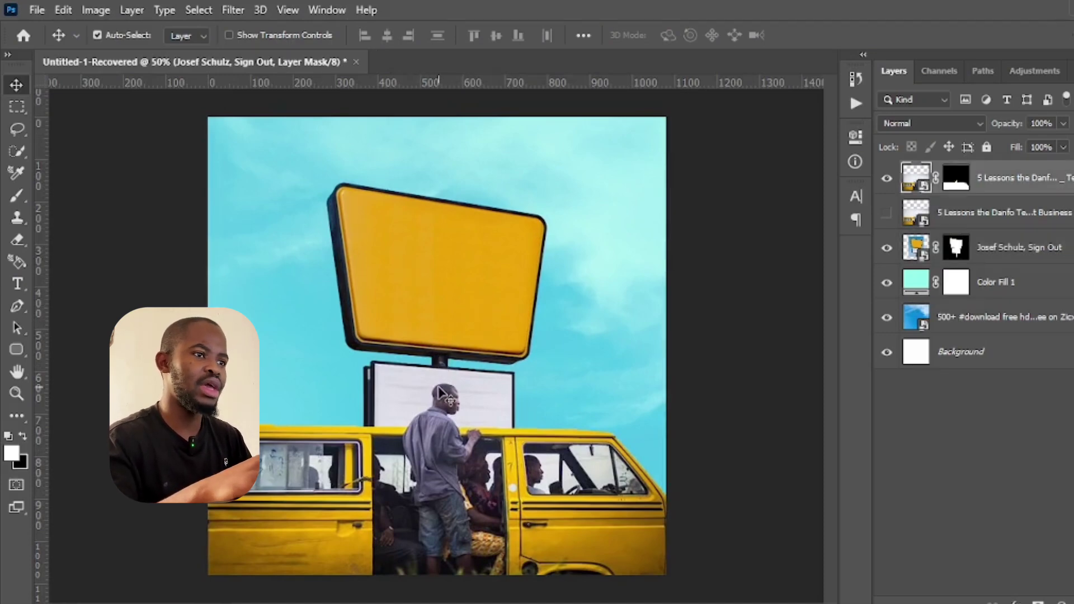
pyautogui.click(1006, 292)
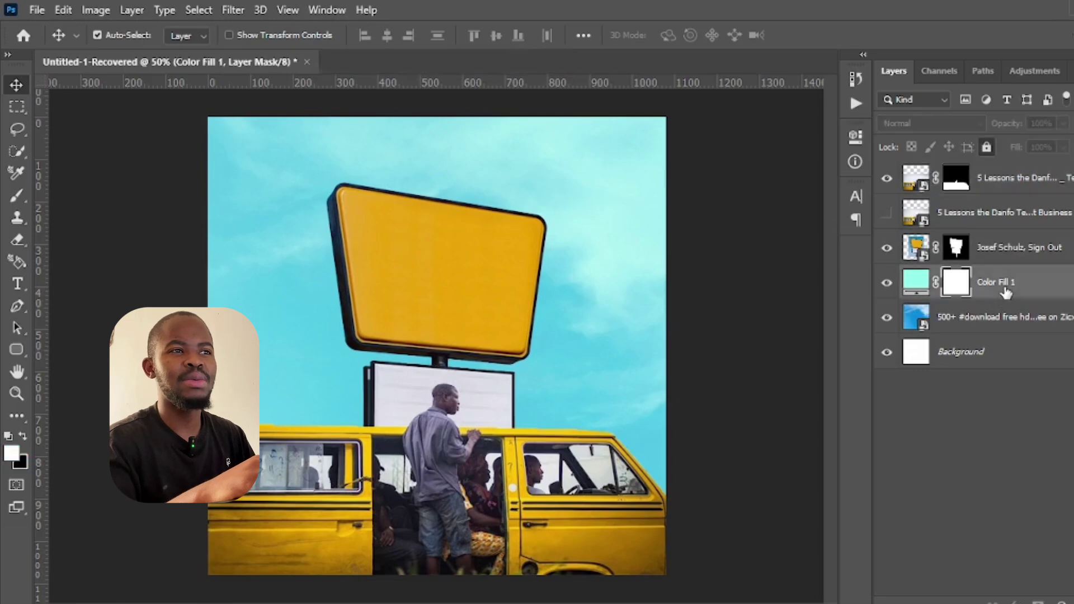
pyautogui.click(1028, 212)
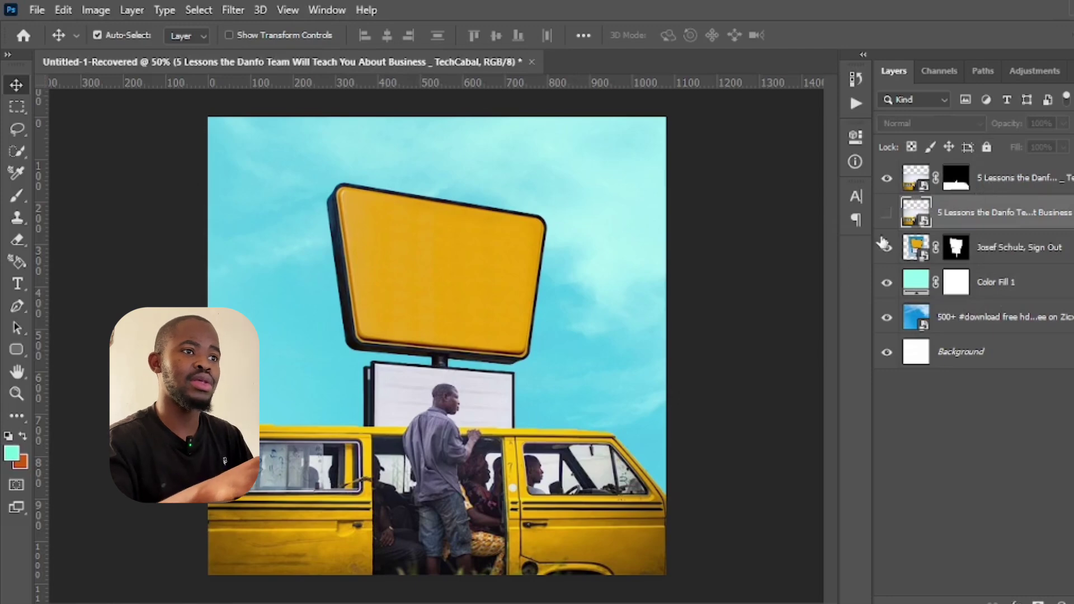
pyautogui.click(887, 179)
pyautogui.click(886, 179)
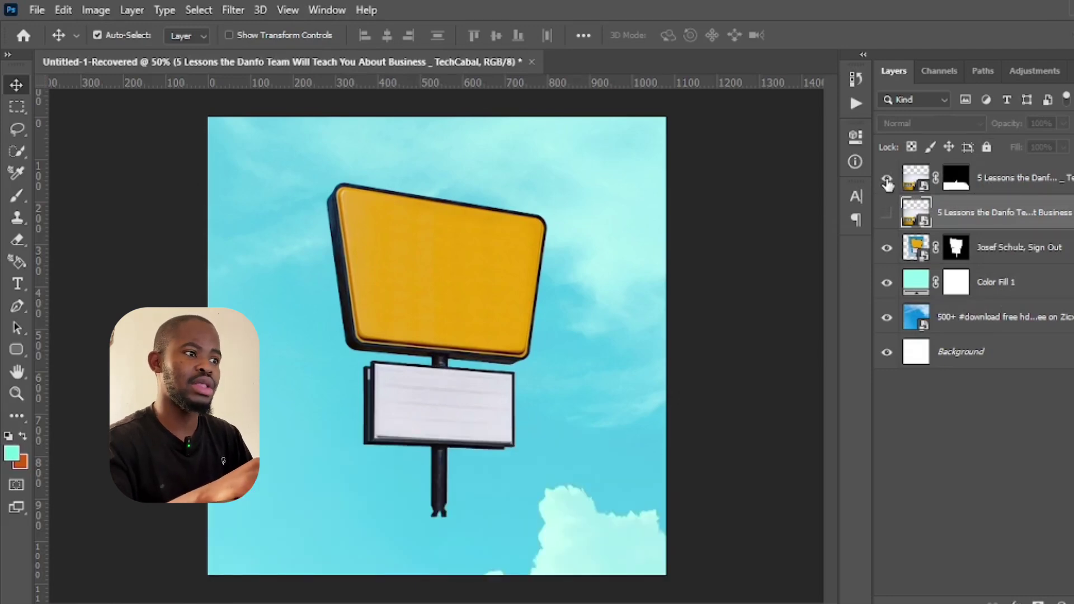
pyautogui.click(998, 193)
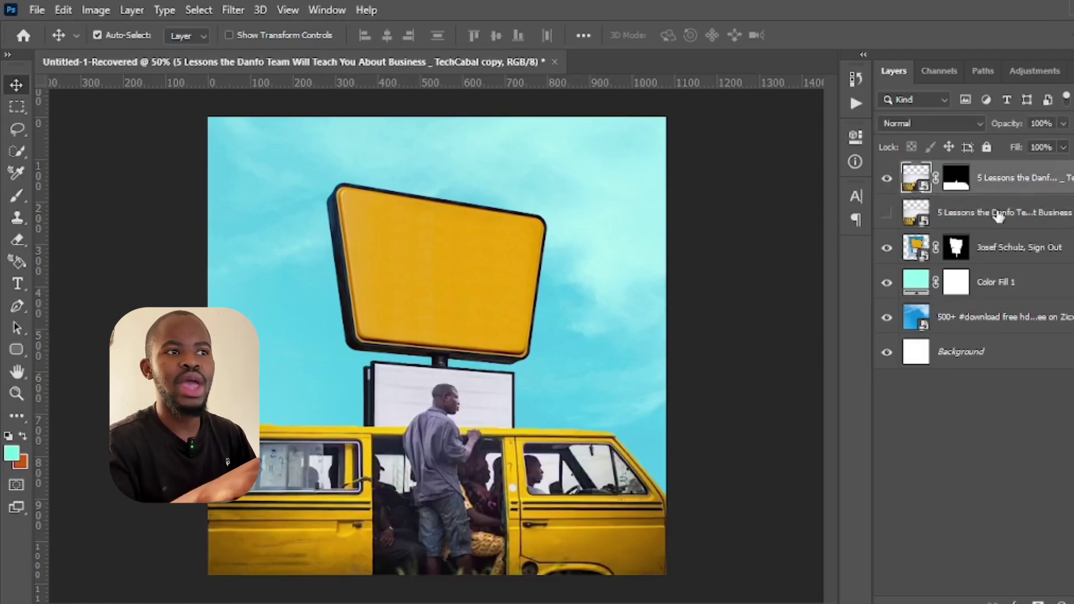
pyautogui.click(999, 216)
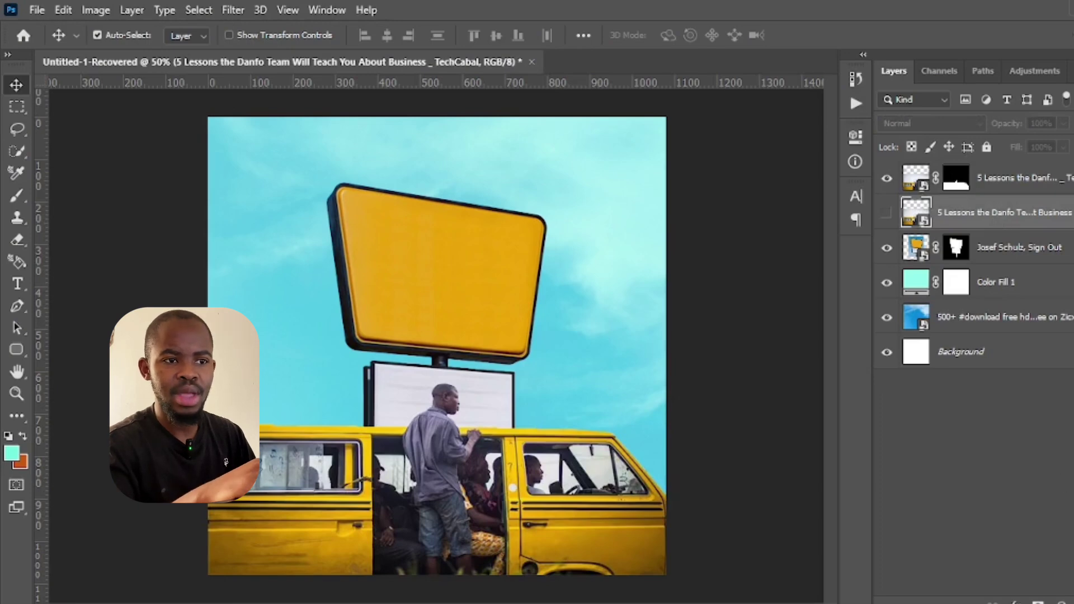
pyautogui.click(1038, 602)
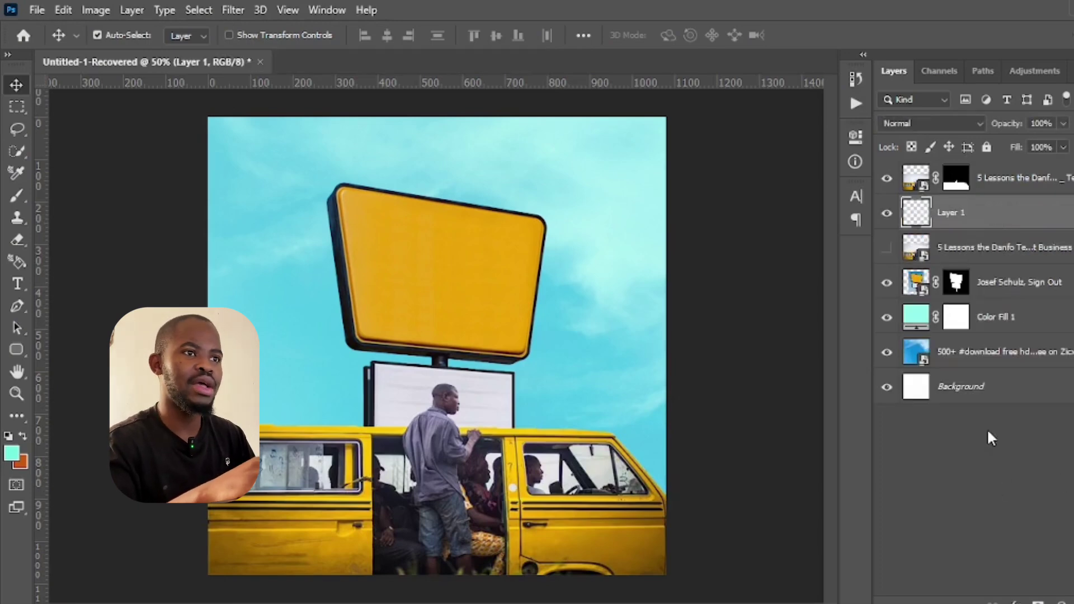
pyautogui.click(17, 196)
pyautogui.rightClick(425, 302)
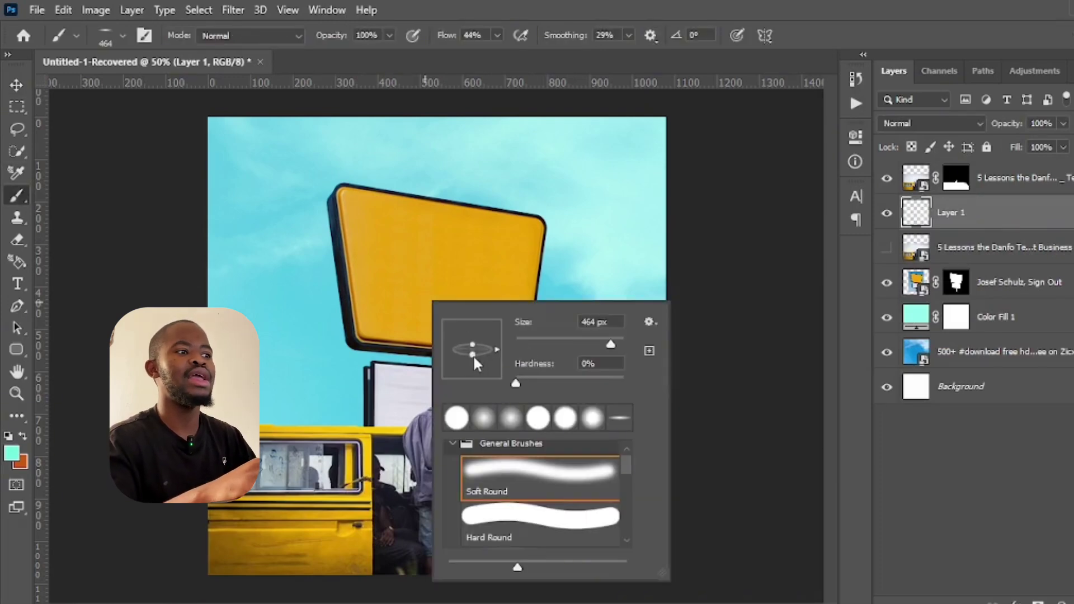
pyautogui.moveTo(473, 355); pyautogui.dragTo(480, 377)
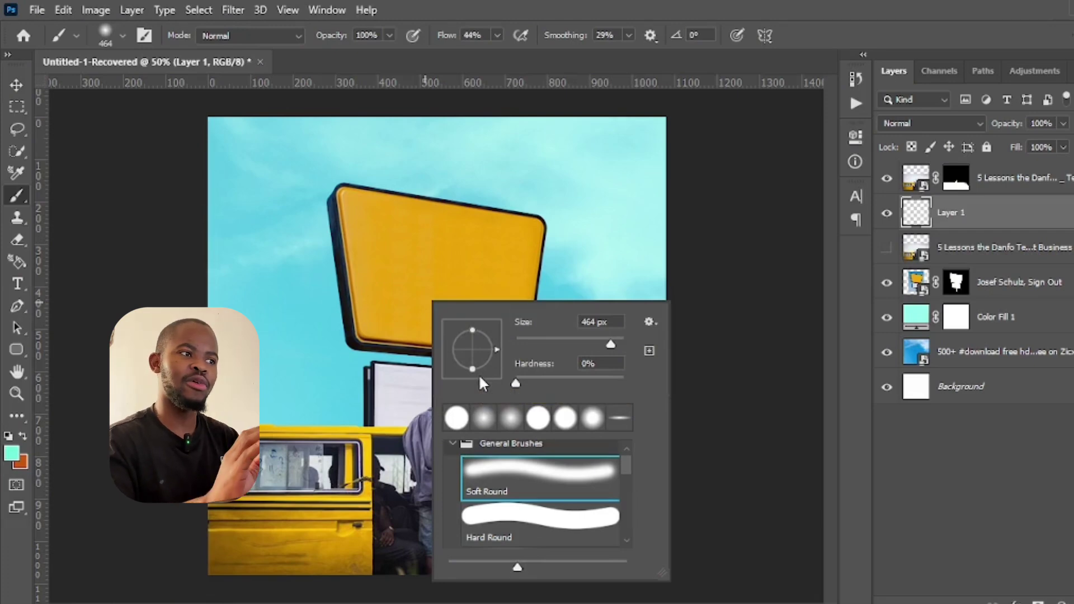
pyautogui.click(776, 6)
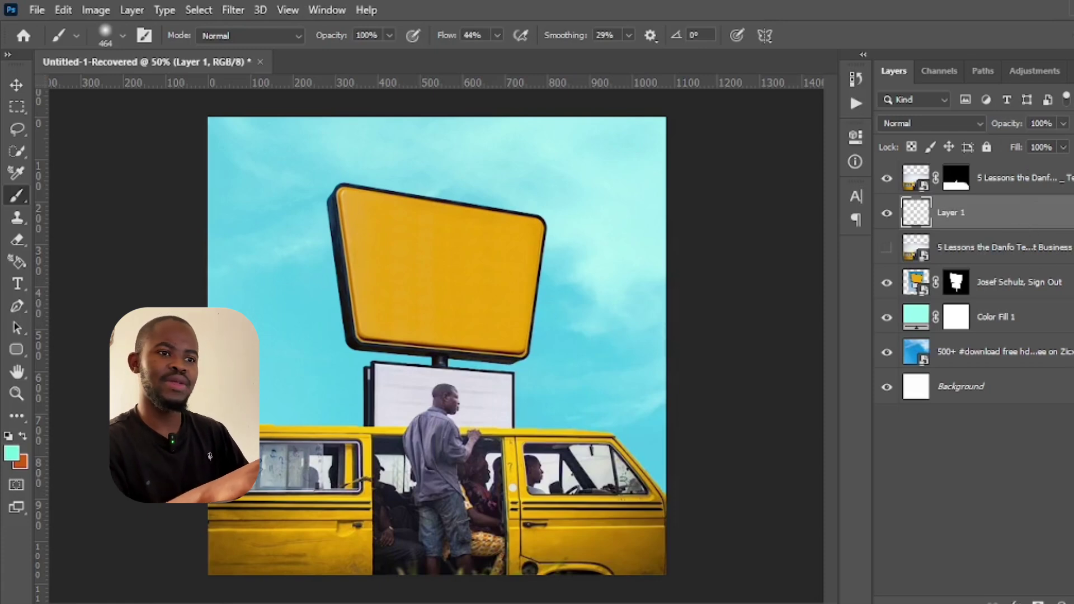
pyautogui.press('Delete')
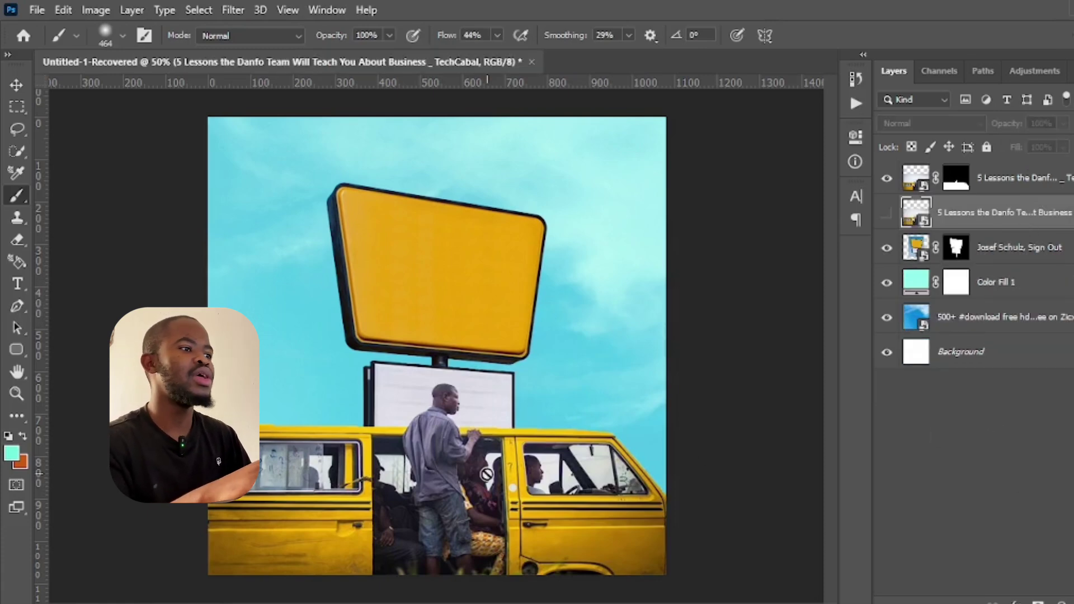
# Convert the top Danfo bus layer into a smart object
pyautogui.click(14, 84)
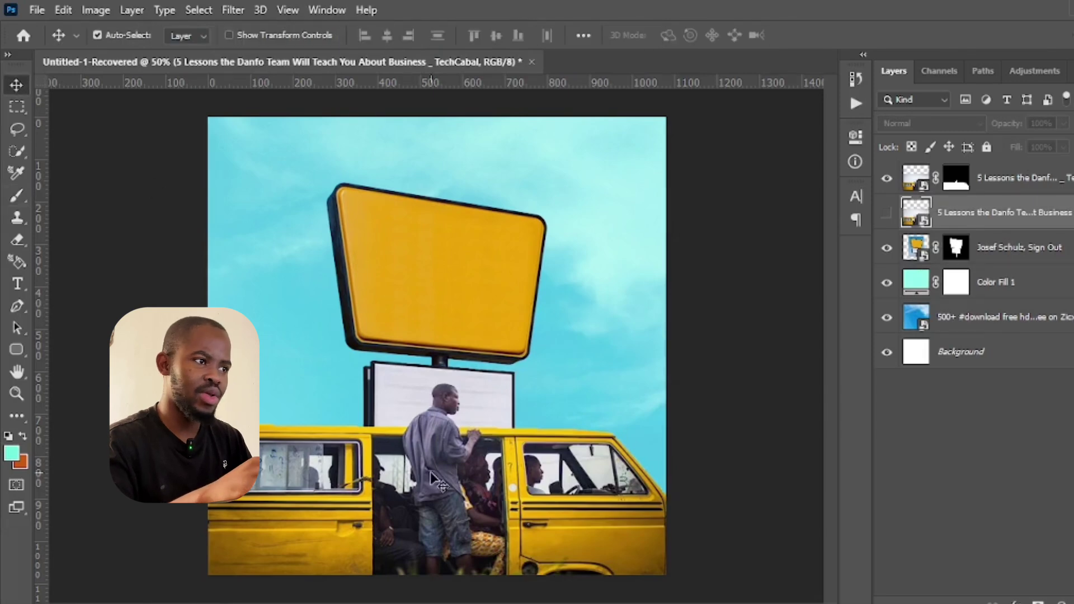
pyautogui.click(436, 481)
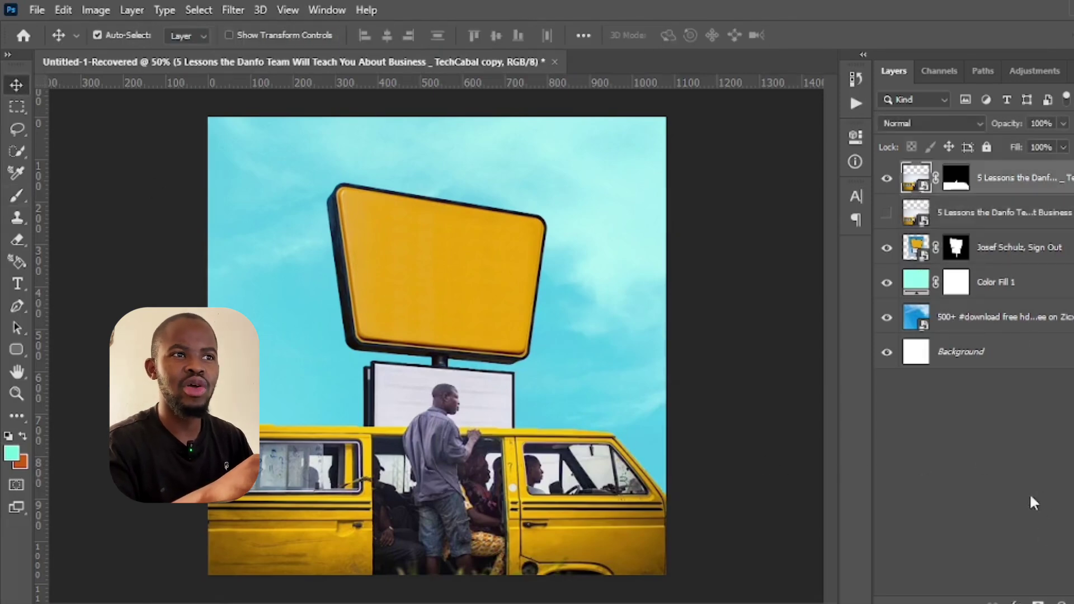
pyautogui.rightClick(1001, 188)
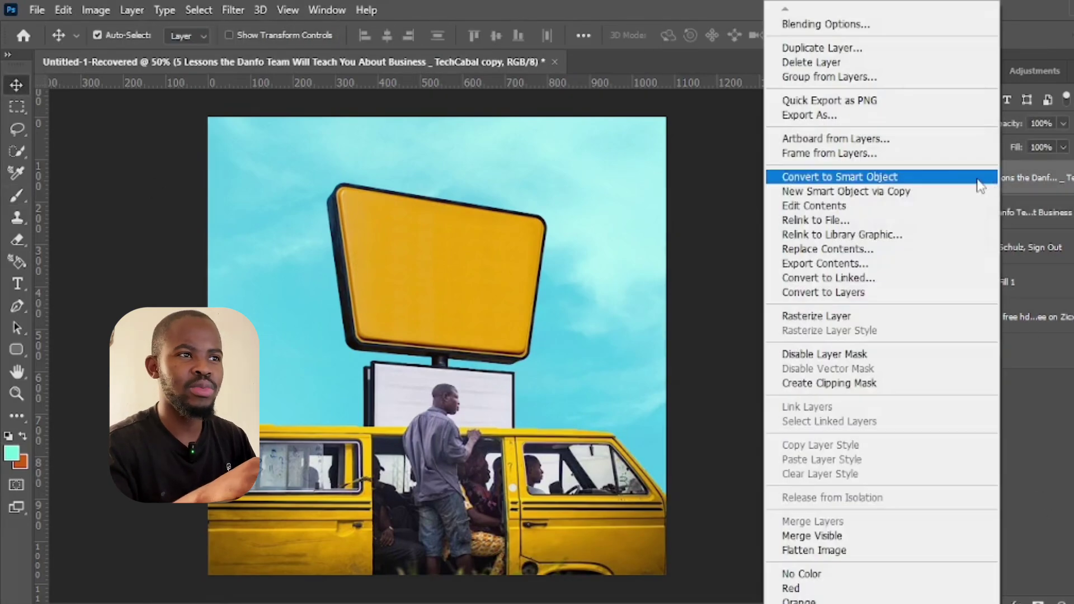
pyautogui.click(983, 177)
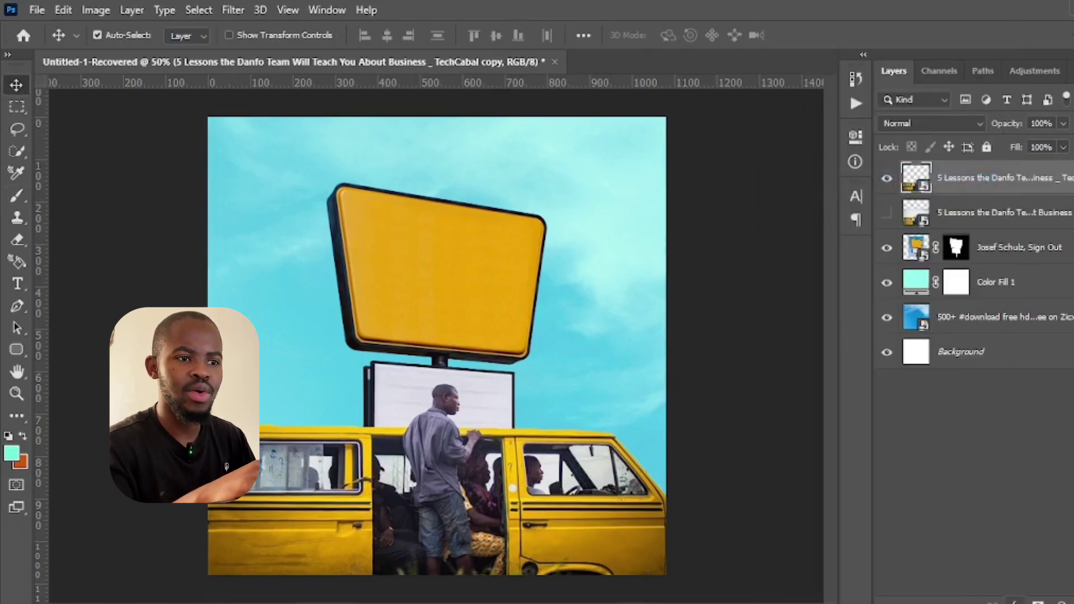
# Try a Drop Shadow (100% opacity, 0 px distance, 128 px size), then cancel it
pyautogui.click(1014, 601)
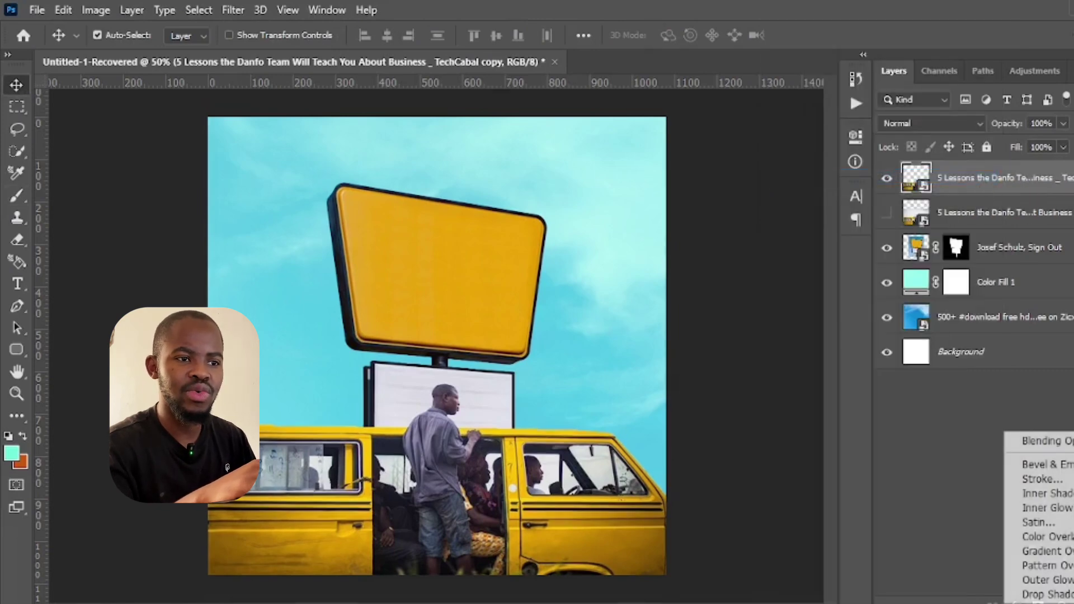
pyautogui.click(1023, 596)
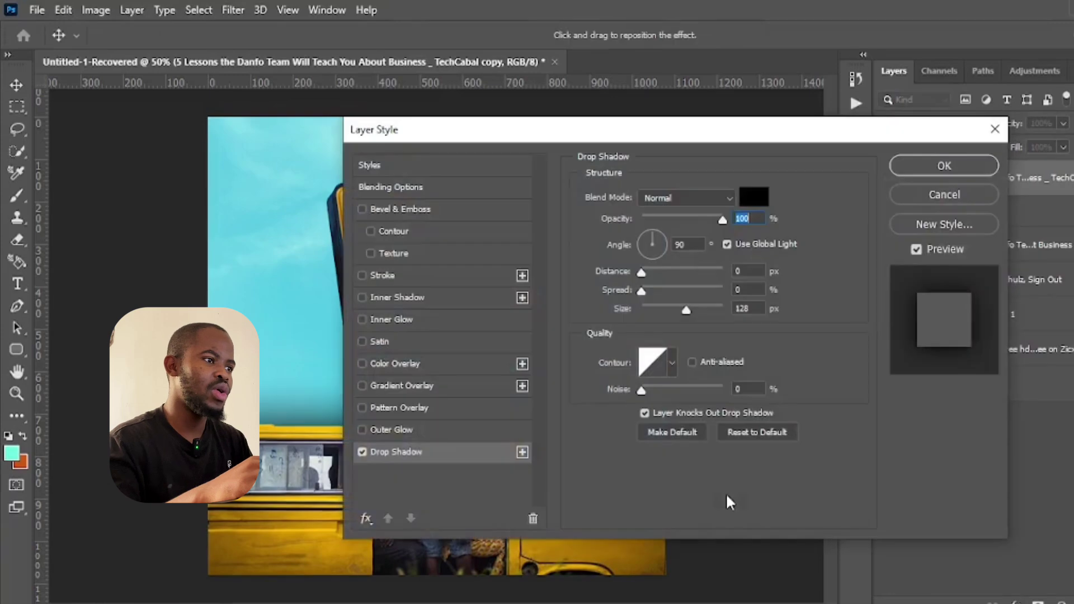
pyautogui.moveTo(684, 136)
pyautogui.mouseDown()
pyautogui.moveTo(907, 137)
pyautogui.moveTo(914, 185)
pyautogui.mouseUp()
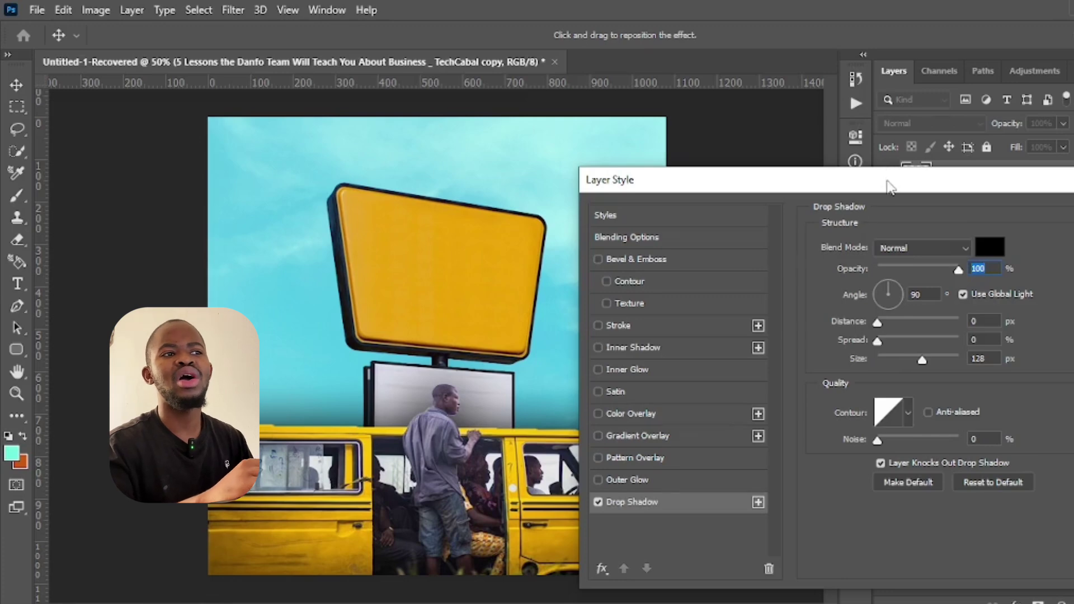
pyautogui.moveTo(888, 182); pyautogui.dragTo(757, 162)
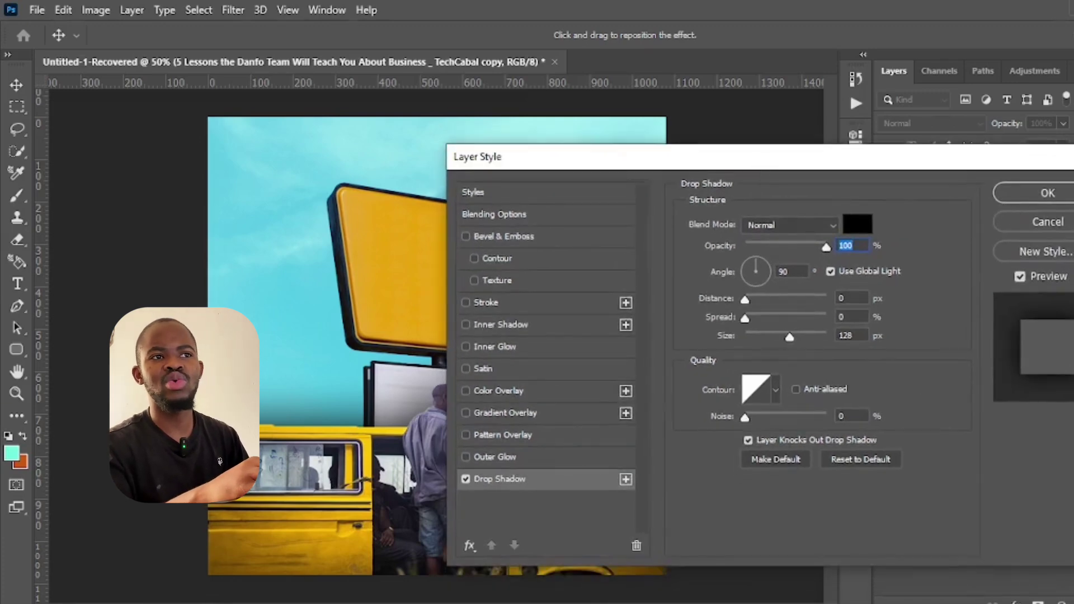
pyautogui.click(1029, 222)
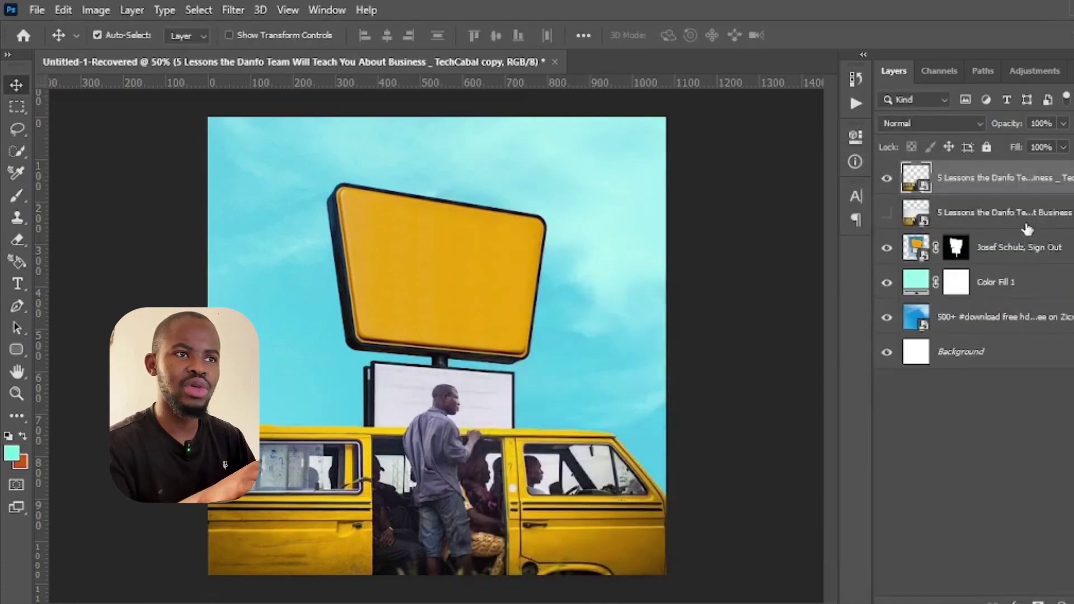
pyautogui.click(1027, 225)
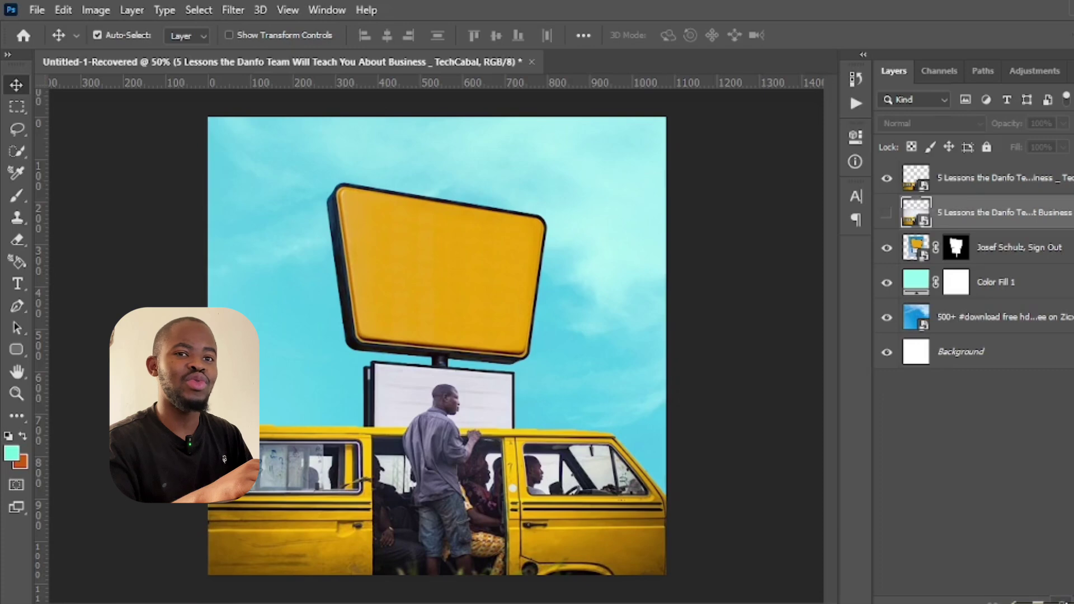
# Add a near-black #121212 Solid Color fill layer above the hidden second Danfo layer
pyautogui.click(1017, 600)
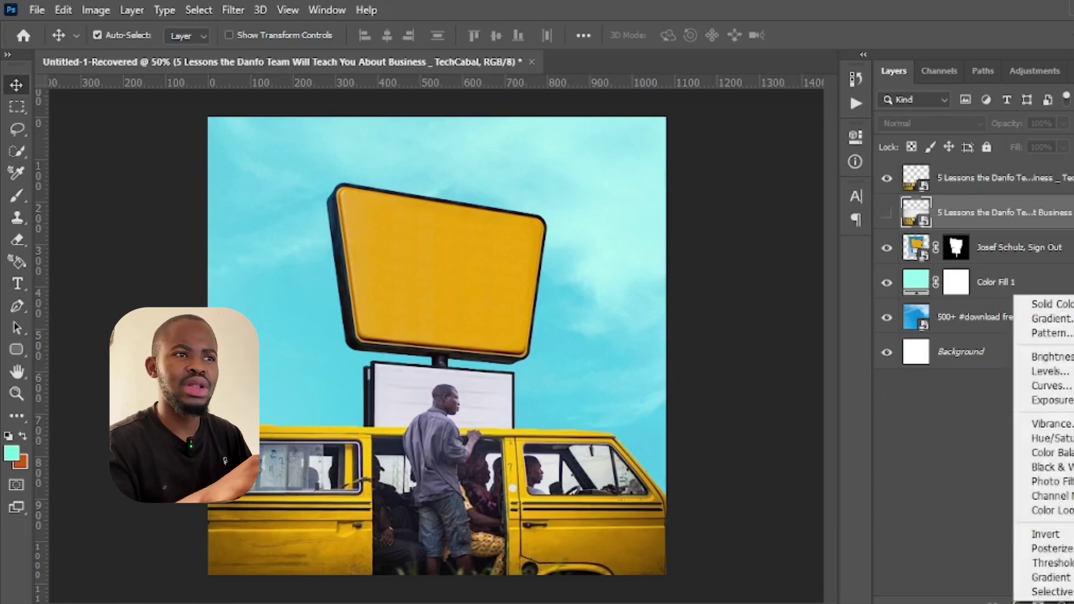
pyautogui.click(1052, 304)
pyautogui.click(708, 278)
pyautogui.moveTo(684, 340); pyautogui.dragTo(616, 387)
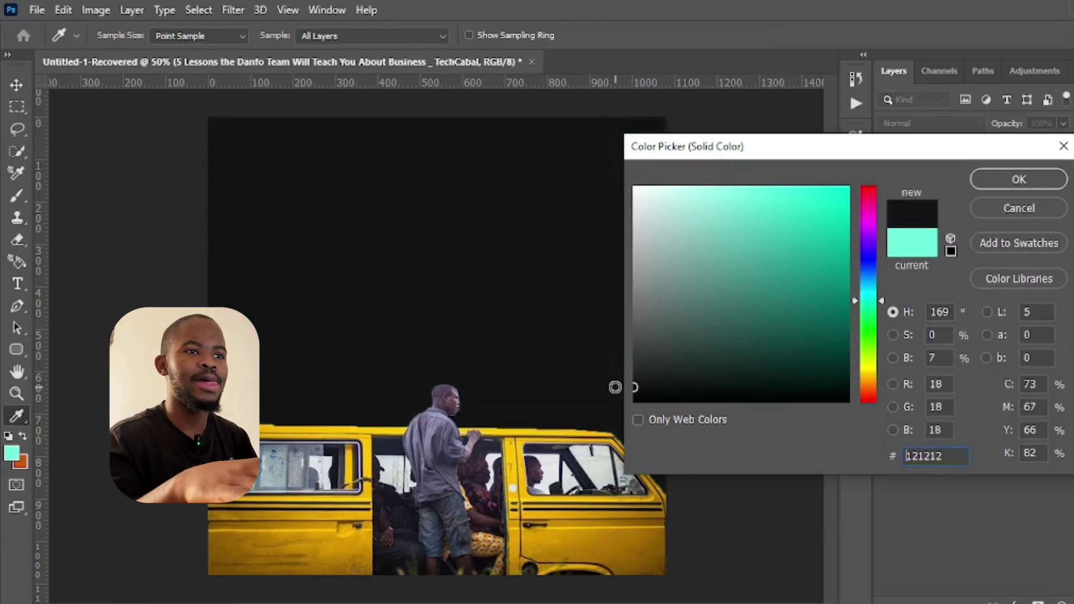
pyautogui.press('Return')
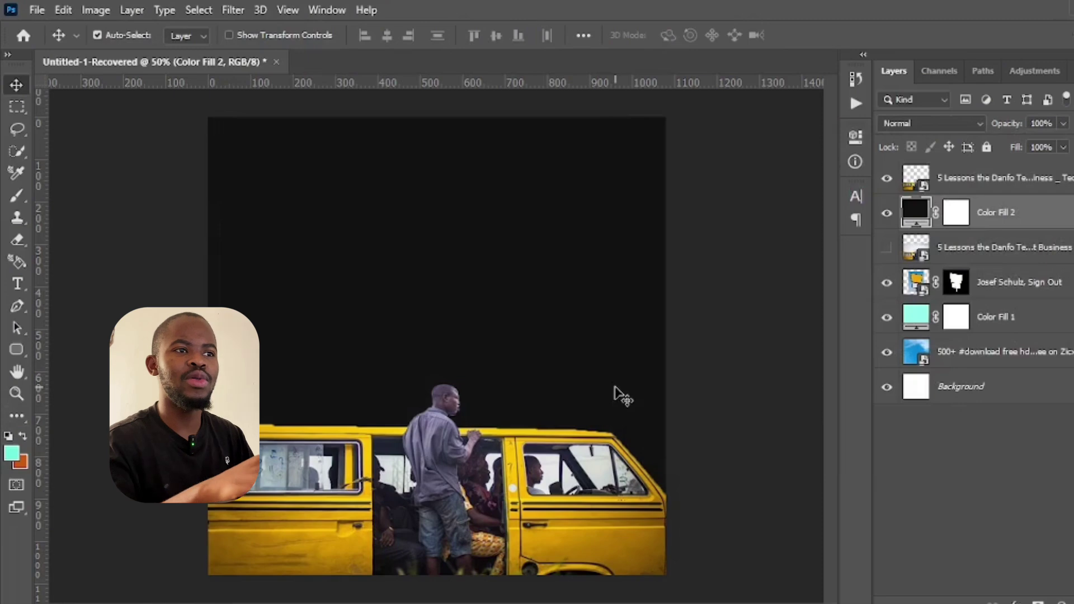
pyautogui.click(960, 218)
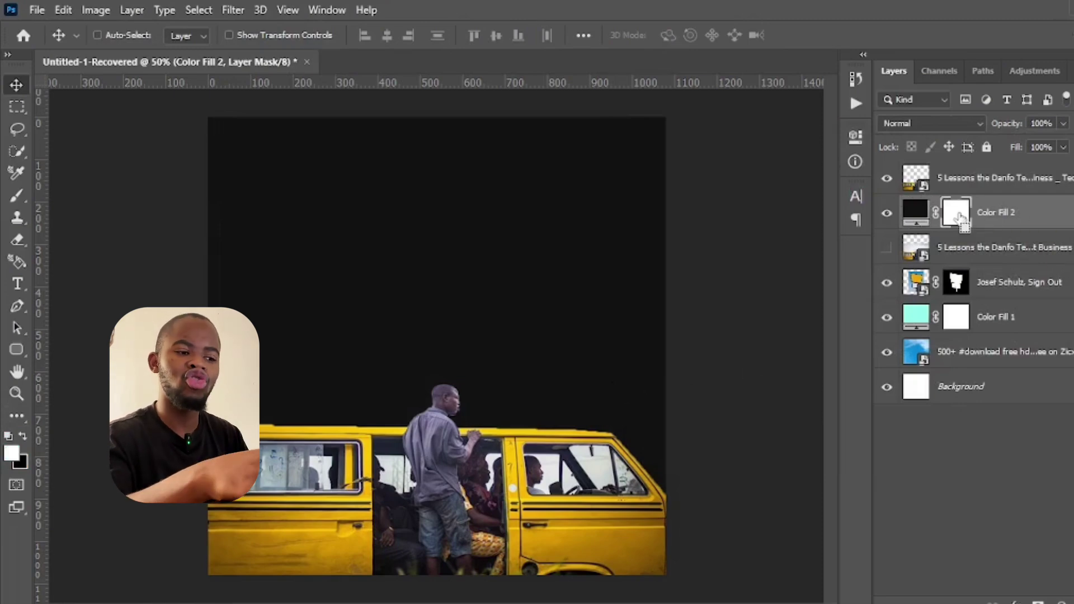
# Invert Color Fill 2's mask to black, hiding the near-black fill
pyautogui.hotkey('ctrl', 'i')
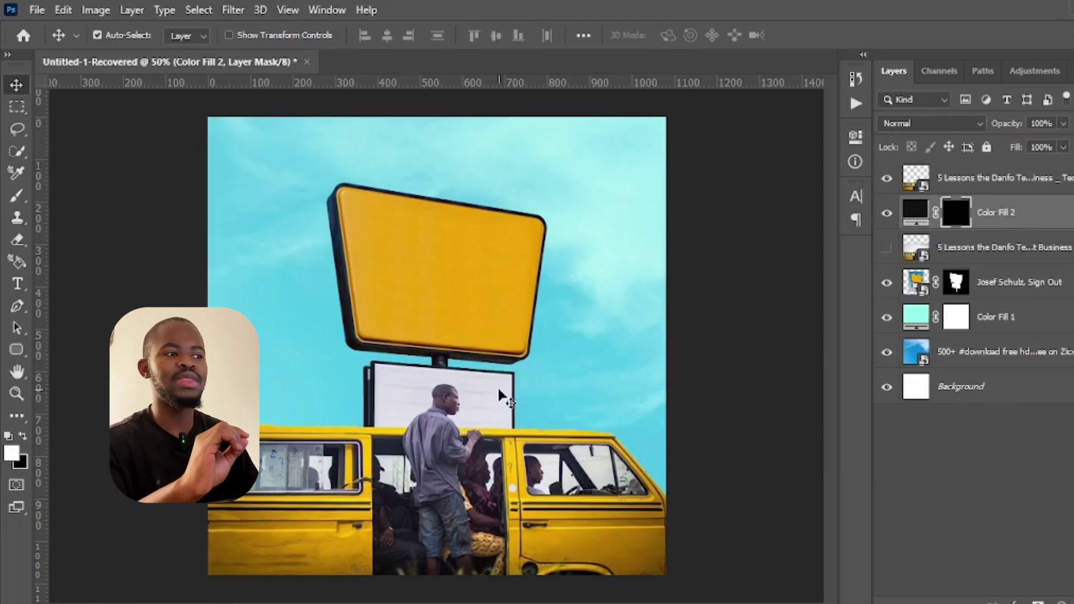
pyautogui.click(456, 414)
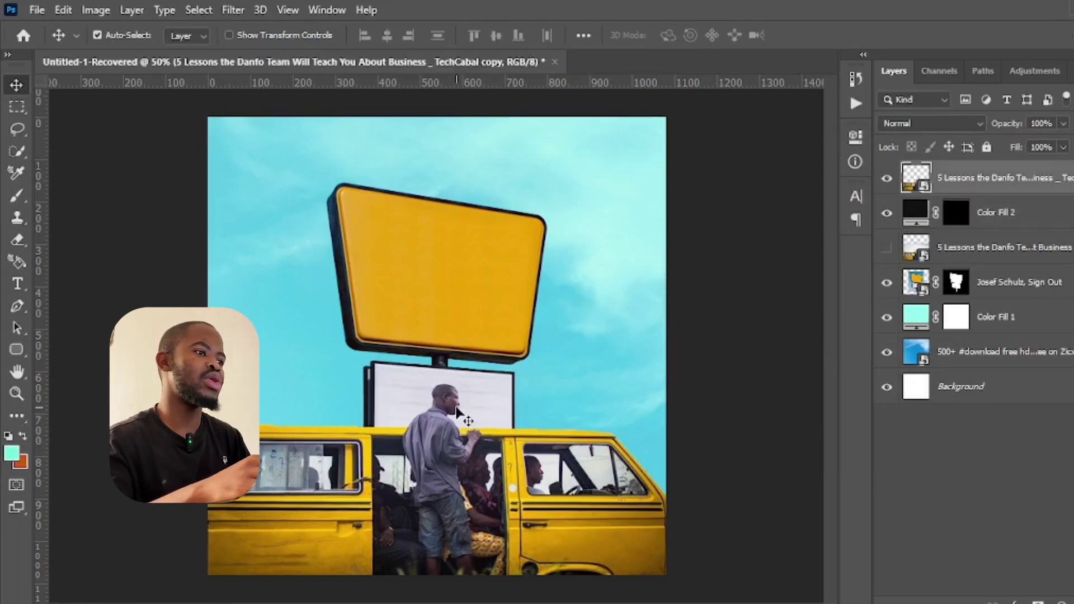
pyautogui.click(17, 195)
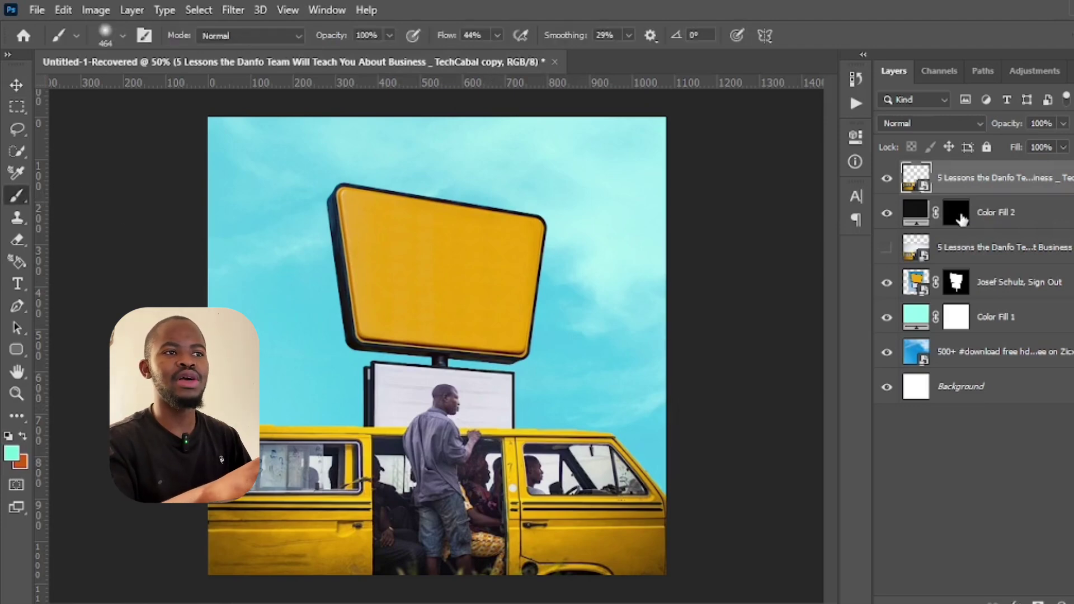
pyautogui.click(956, 212)
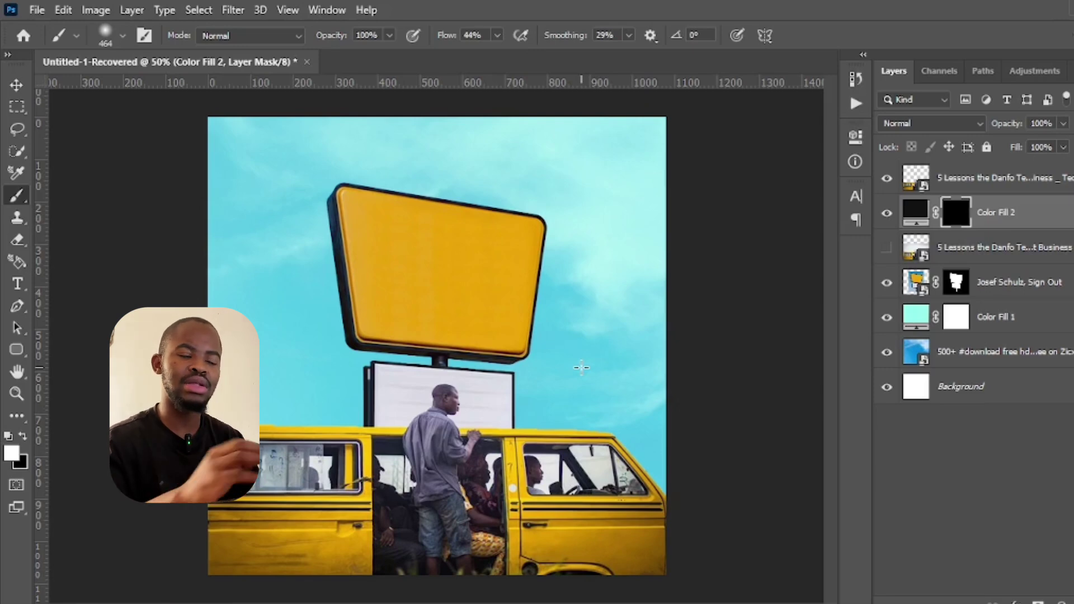
# Set the brush to 37 px size, 31% flow and 7% smoothing
pyautogui.hotkey('ctrl', '+')
pyautogui.hotkey('ctrl', '+')
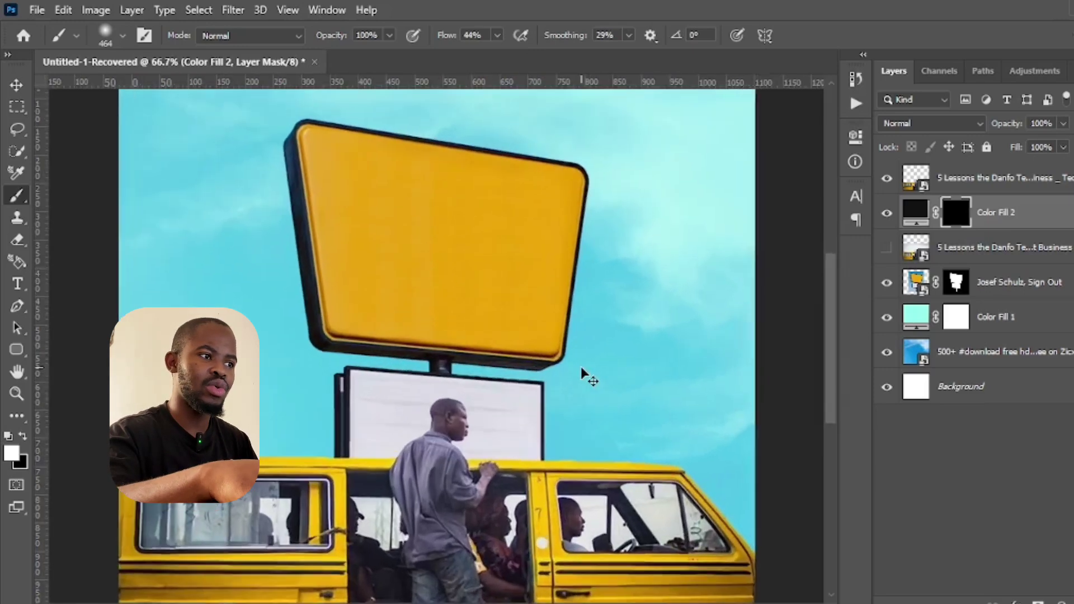
pyautogui.moveTo(830, 335); pyautogui.dragTo(833, 368)
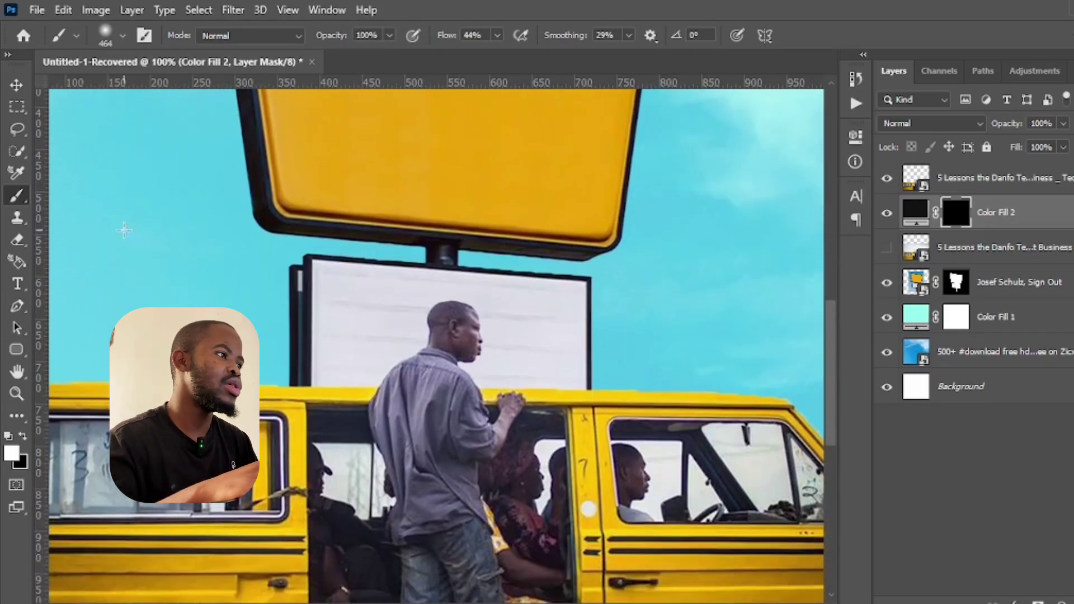
pyautogui.rightClick(379, 426)
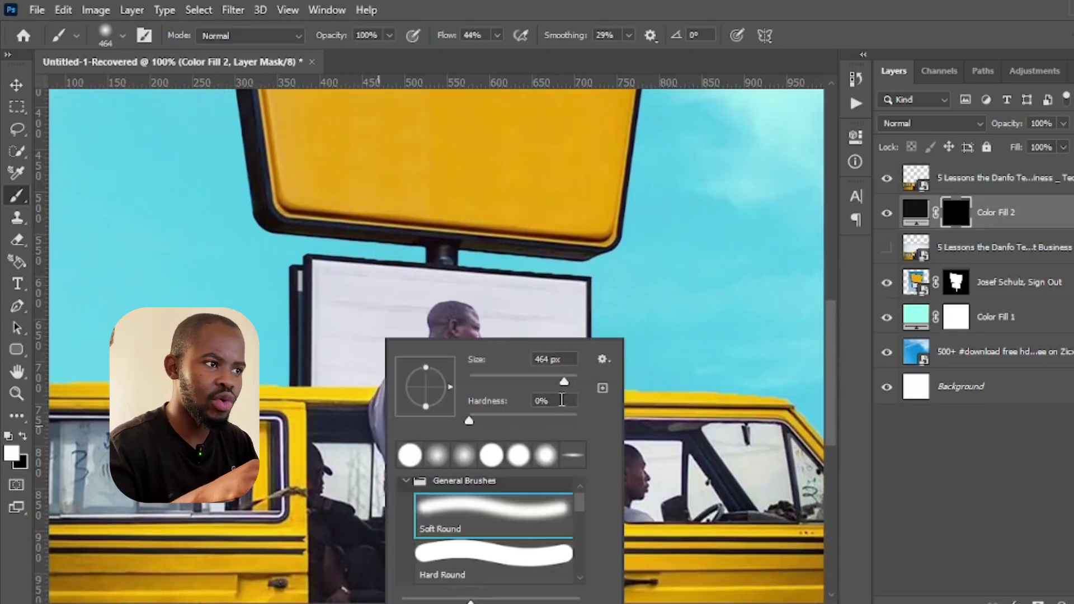
pyautogui.moveTo(564, 382)
pyautogui.mouseDown()
pyautogui.moveTo(493, 381)
pyautogui.moveTo(487, 360)
pyautogui.moveTo(492, 371)
pyautogui.mouseUp()
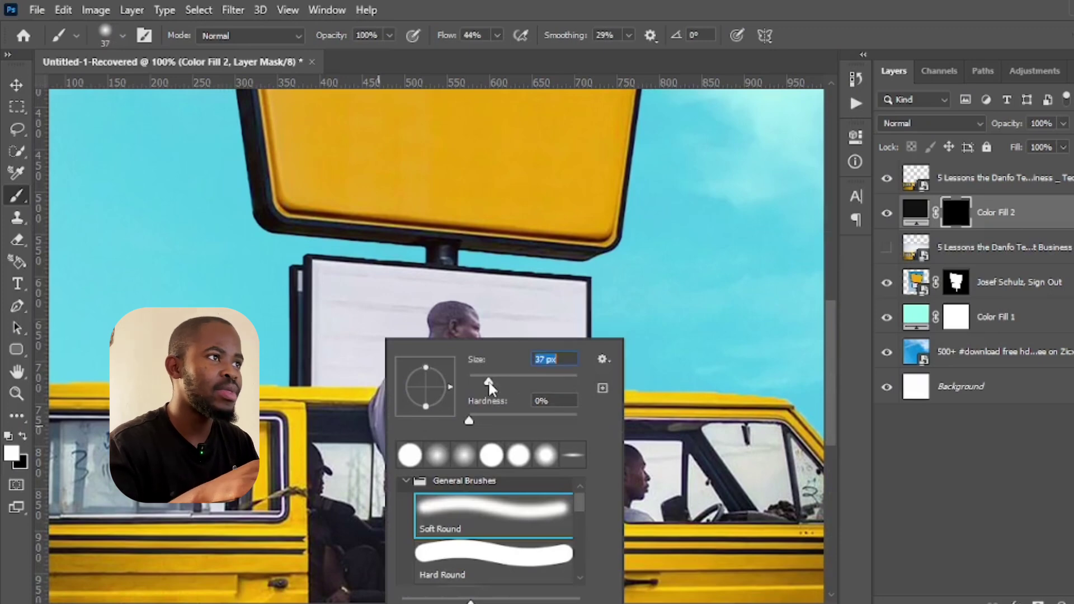
pyautogui.click(448, 37)
pyautogui.moveTo(446, 36); pyautogui.dragTo(436, 36)
pyautogui.moveTo(571, 36); pyautogui.dragTo(552, 37)
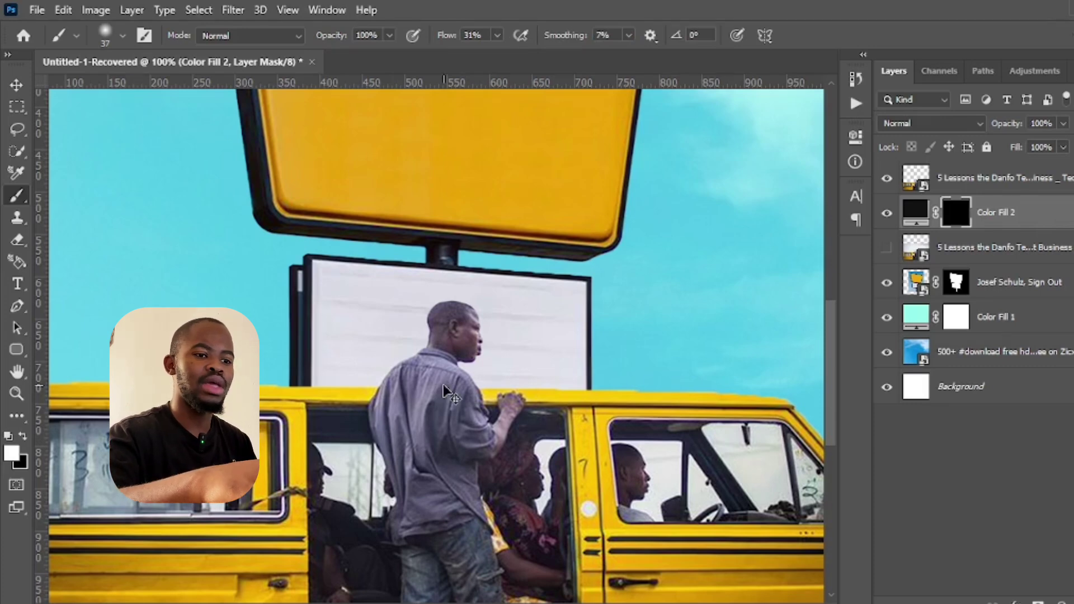
pyautogui.scroll(1, 444, 390)
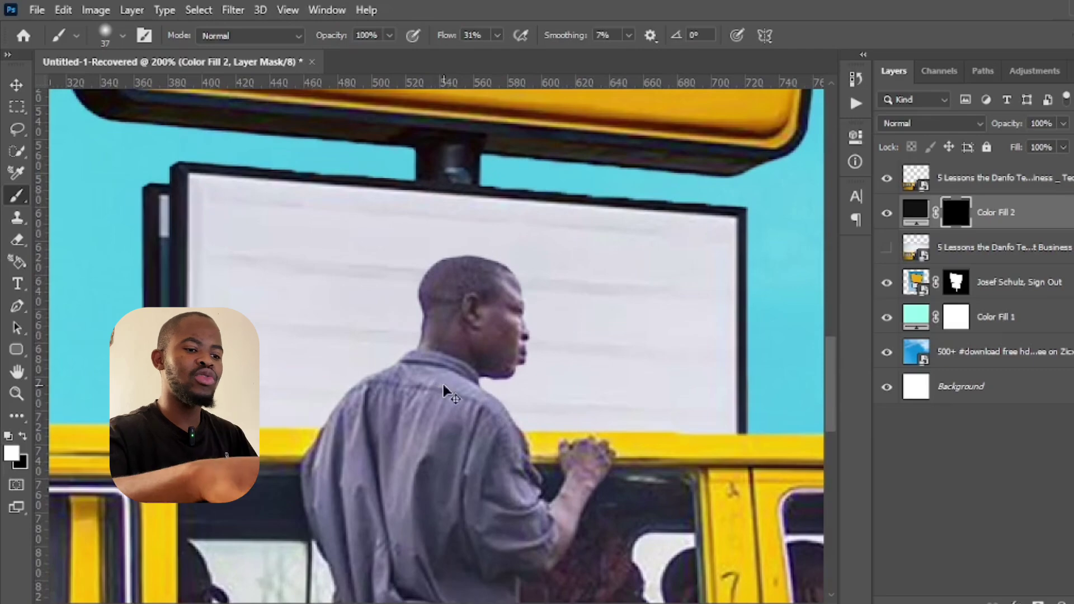
pyautogui.scroll(-3, 443, 385)
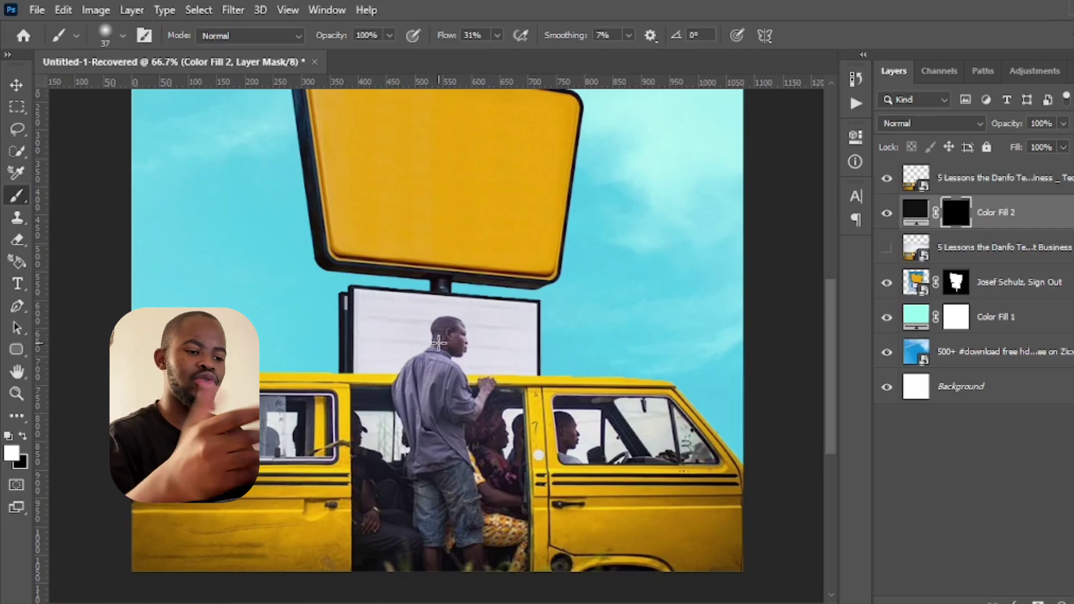
pyautogui.scroll(3, 439, 342)
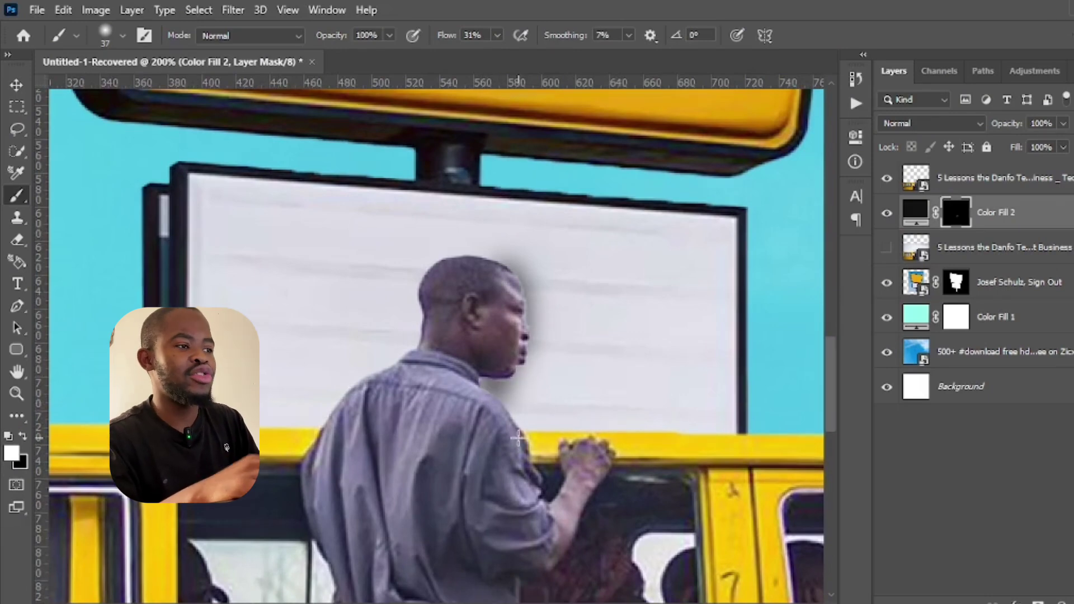
pyautogui.hotkey('ctrl', 'z')
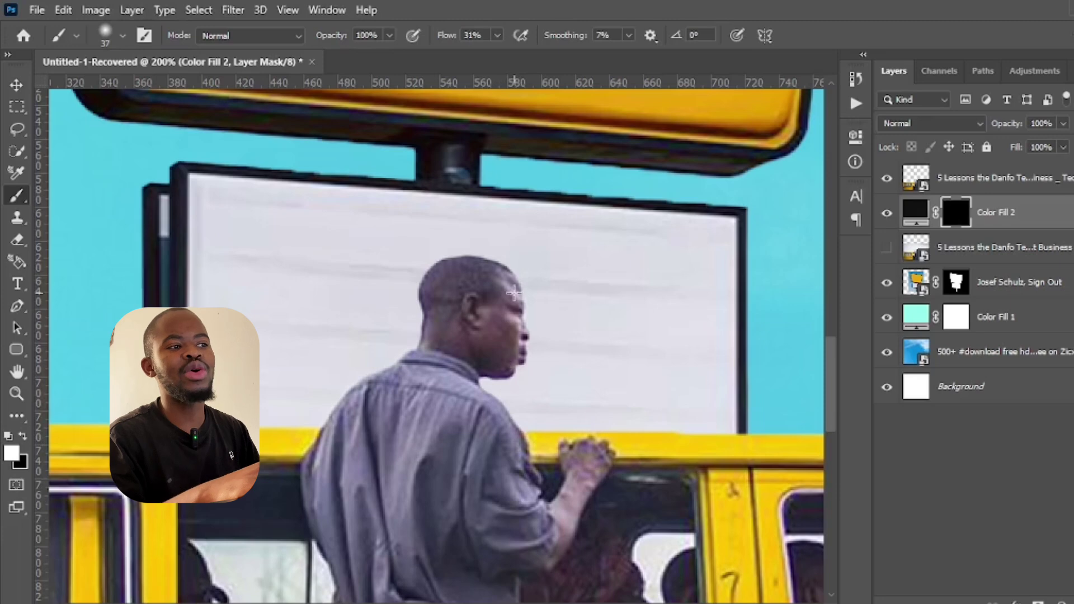
pyautogui.moveTo(506, 274)
pyautogui.mouseDown()
pyautogui.moveTo(526, 336)
pyautogui.moveTo(512, 384)
pyautogui.mouseUp()
pyautogui.hotkey('ctrl', 'z')
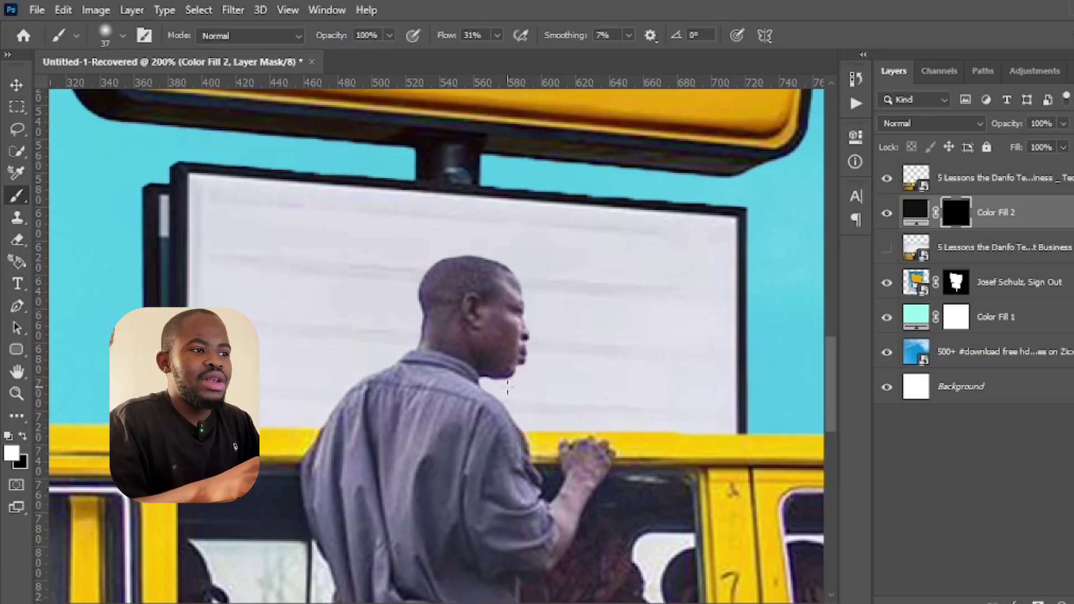
pyautogui.moveTo(476, 383); pyautogui.dragTo(535, 432)
pyautogui.hotkey('ctrl', 'z')
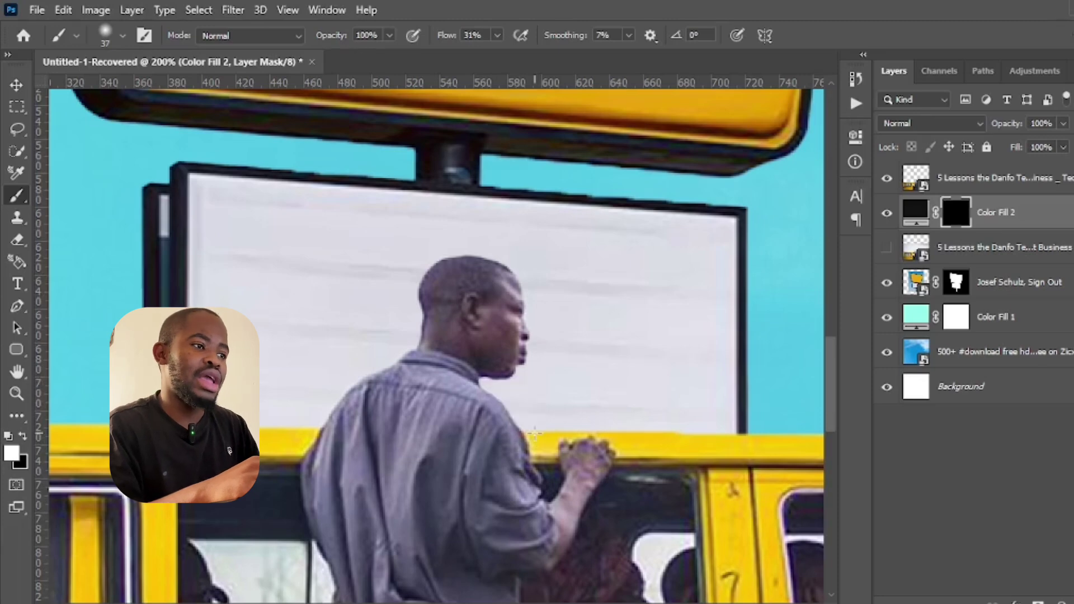
pyautogui.rightClick(494, 370)
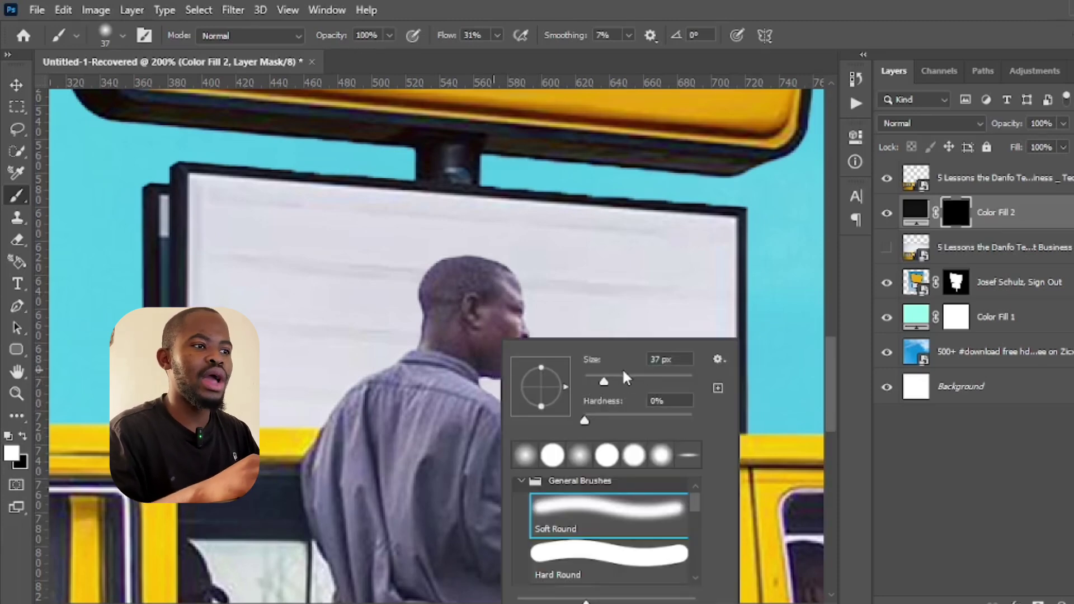
# Paint a soft shadow with a 66 px brush on the billboard behind the man's shoulder
pyautogui.press('Return')
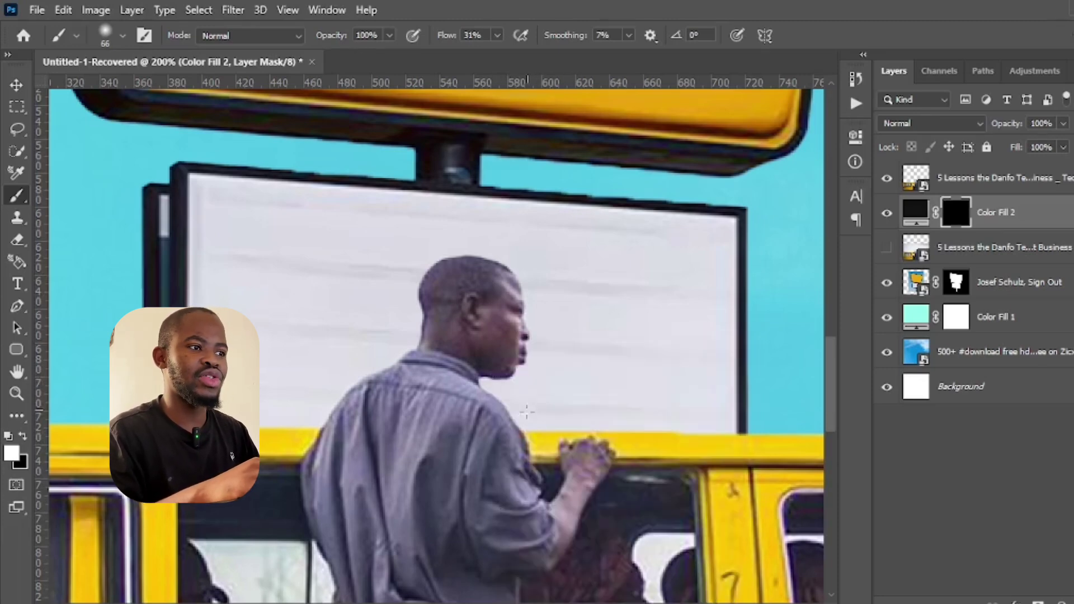
pyautogui.moveTo(557, 439); pyautogui.dragTo(472, 413)
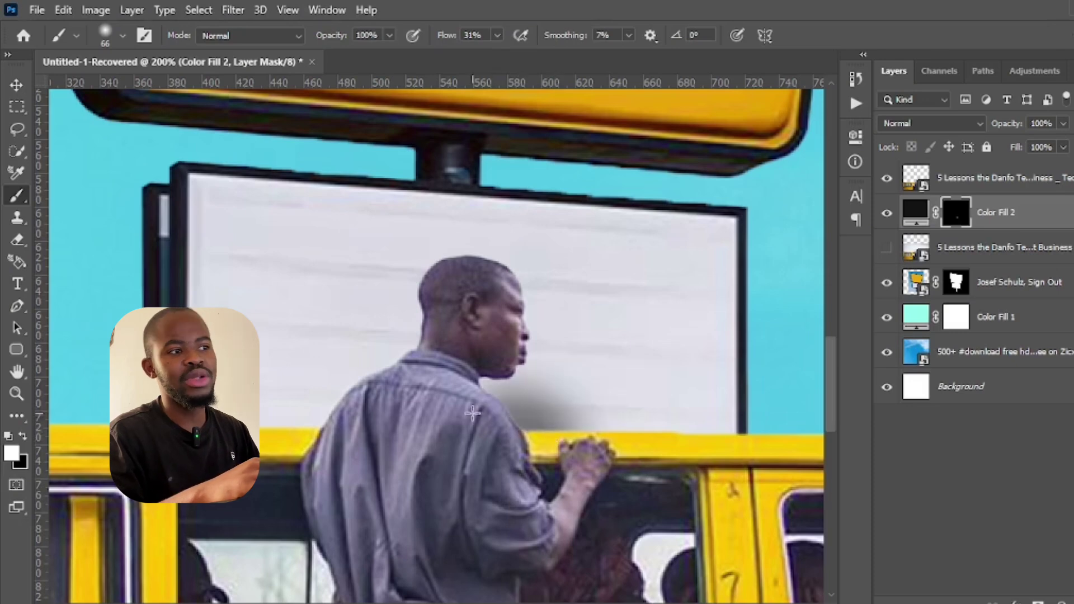